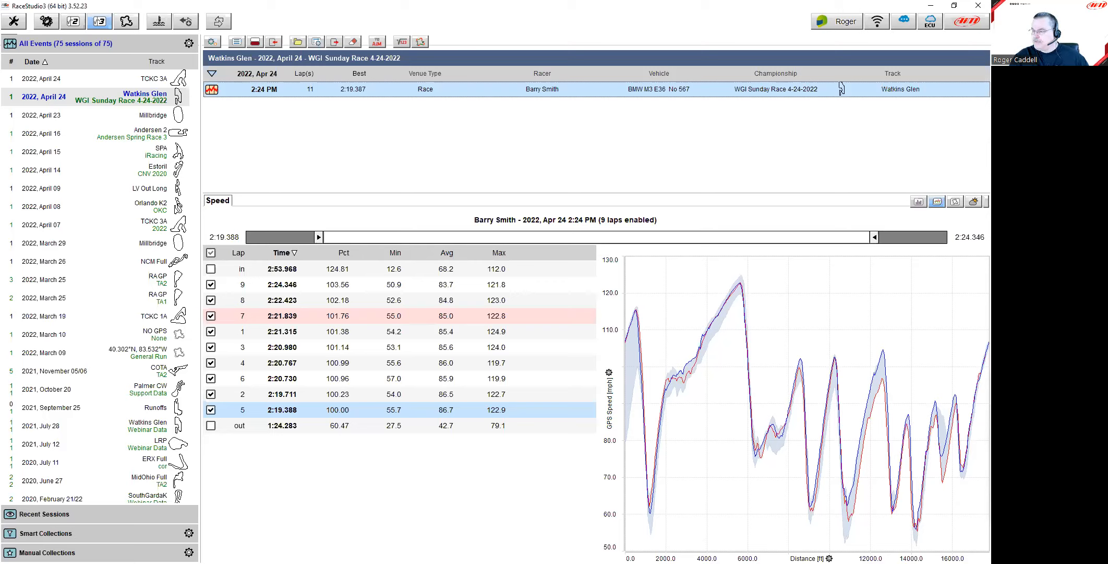
# Step: Open a File Explorer window over the Watkins Glen session in RaceStudio 3
pyautogui.press('super+e')
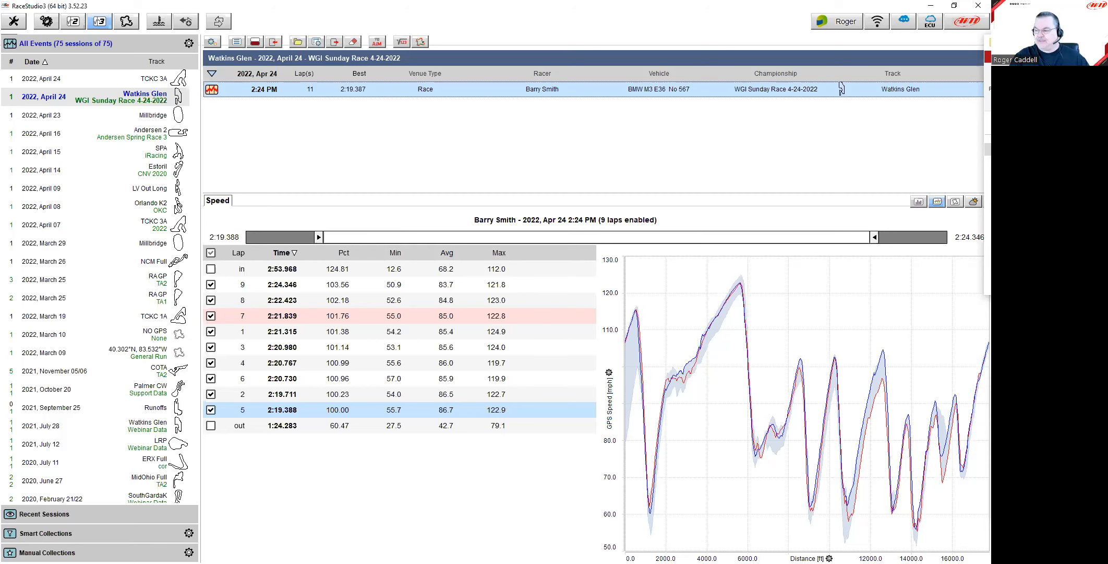
# Step: Center and enlarge the Explorer window, sort files by name, and select SCHD0012.MOV
pyautogui.moveTo(988, 43); pyautogui.dragTo(580, 96)
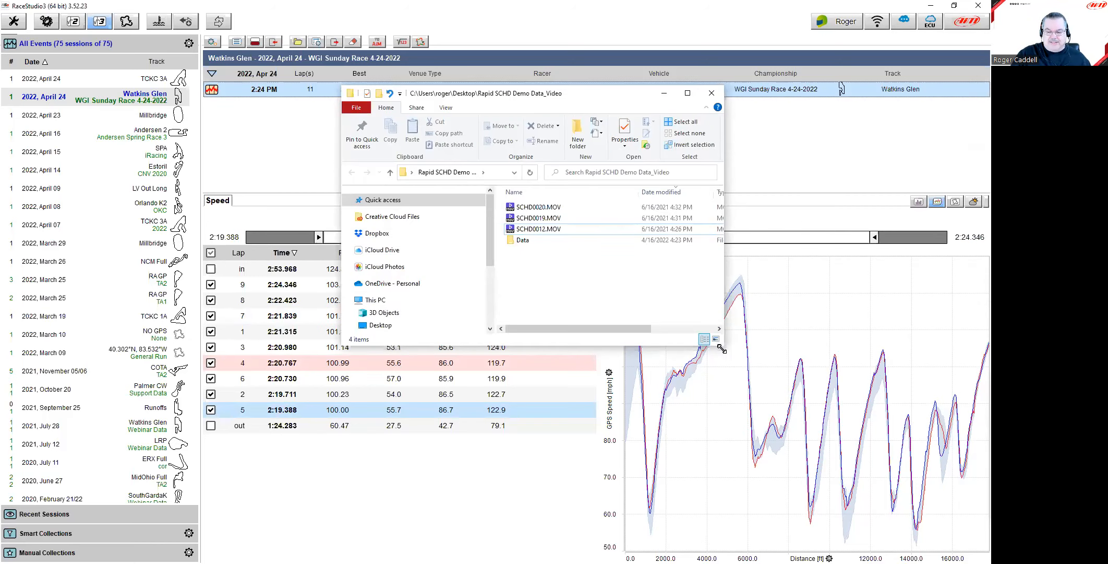
pyautogui.moveTo(722, 348); pyautogui.dragTo(863, 420)
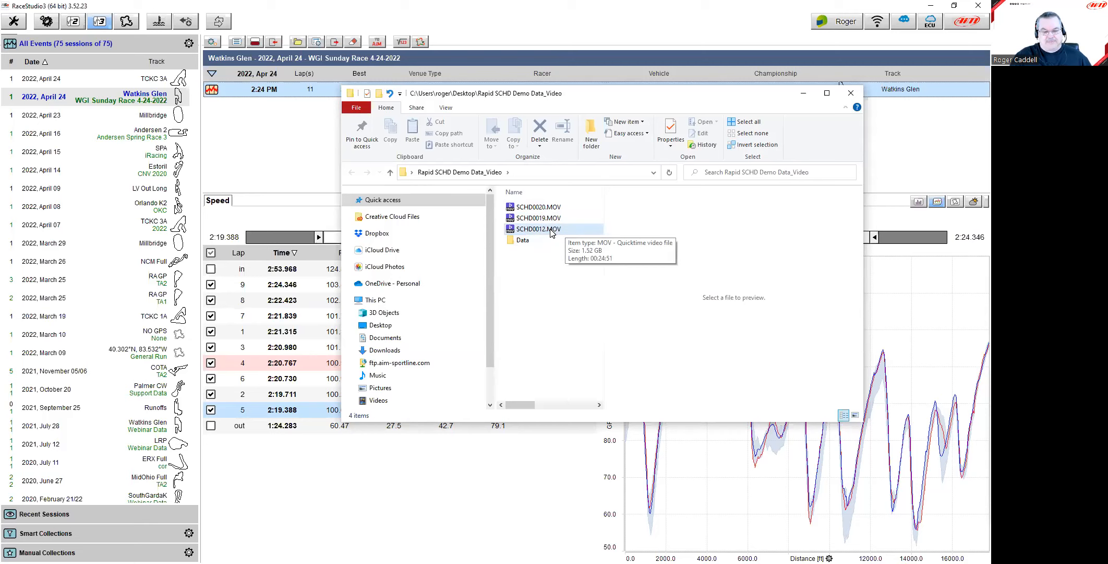
pyautogui.click(549, 196)
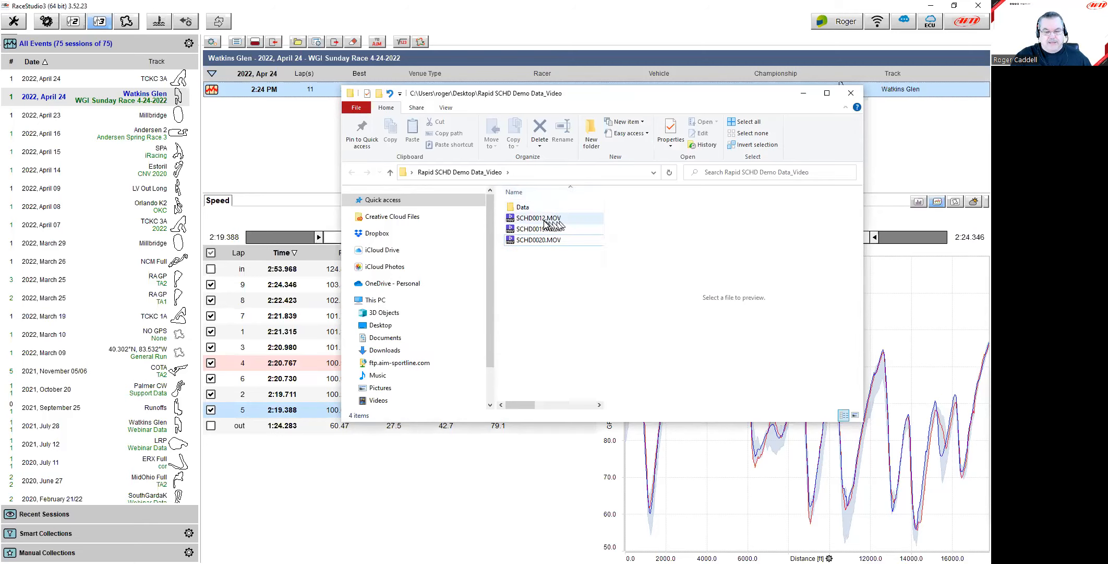
pyautogui.click(545, 219)
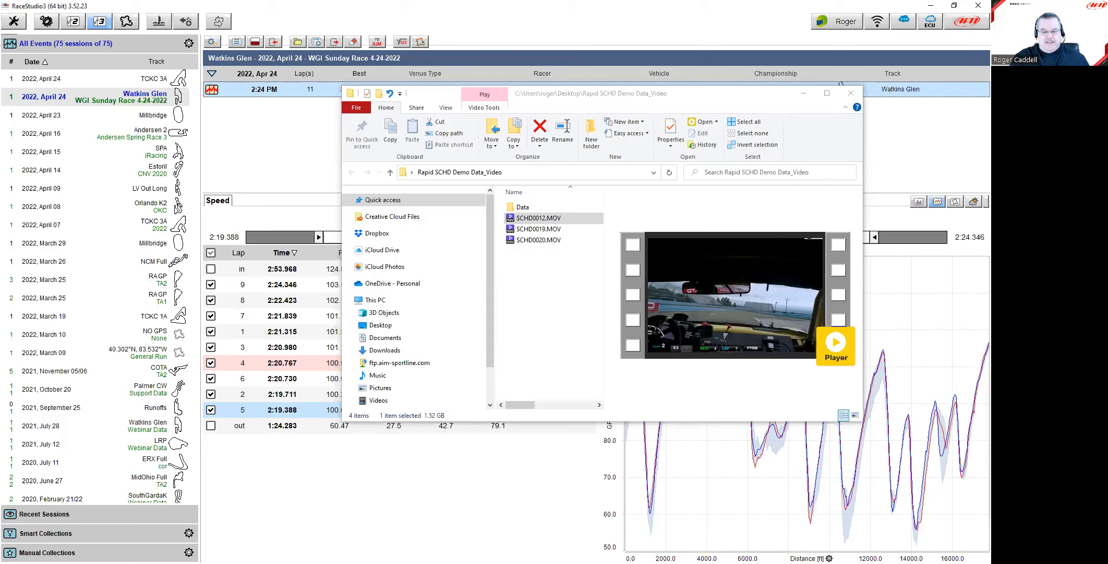
# Step: Browse the Data folder's log files at full name width, then return to Rapid SCHD Demo Data_Video
pyautogui.doubleClick(517, 207)
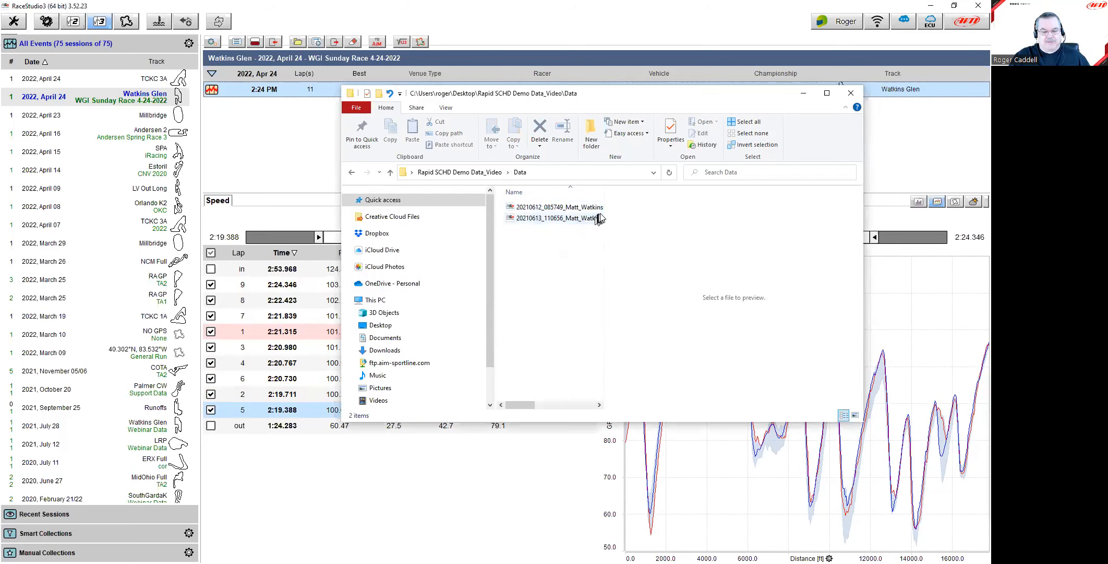
pyautogui.moveTo(604, 196); pyautogui.dragTo(723, 205)
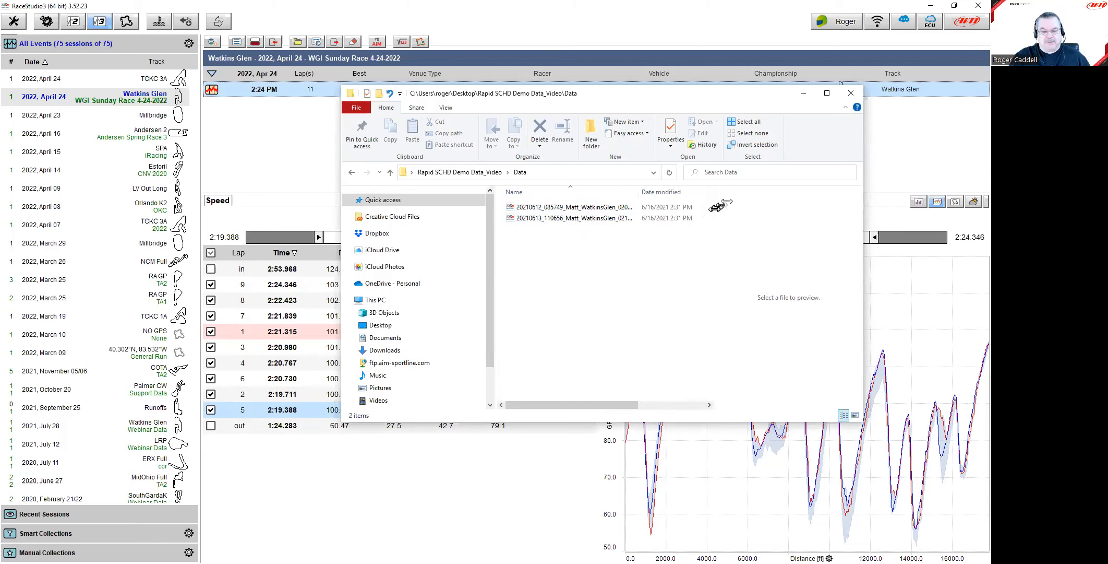
pyautogui.moveTo(639, 191); pyautogui.dragTo(676, 191)
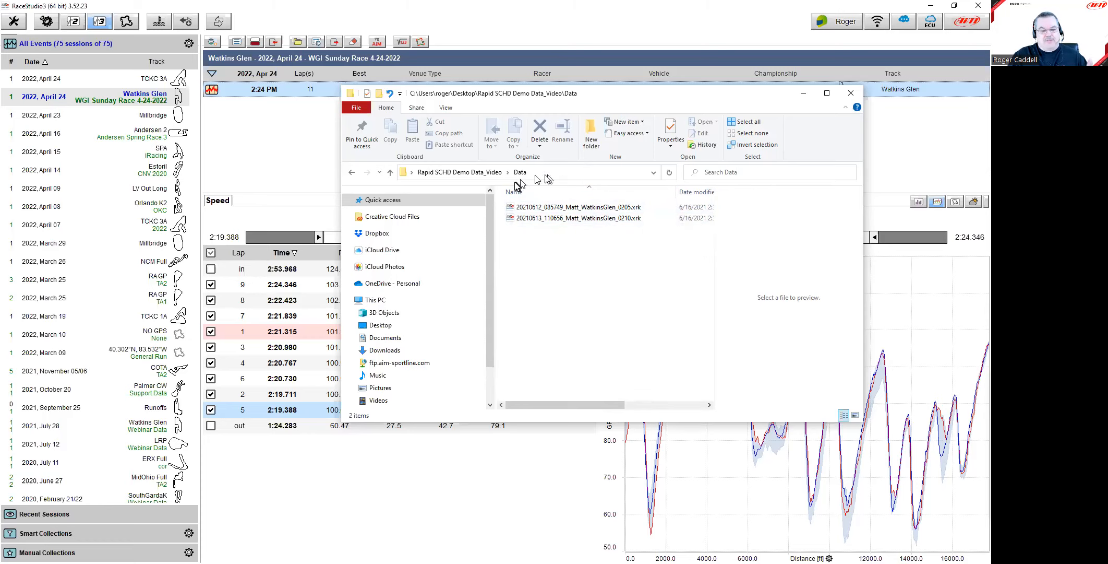
pyautogui.click(459, 172)
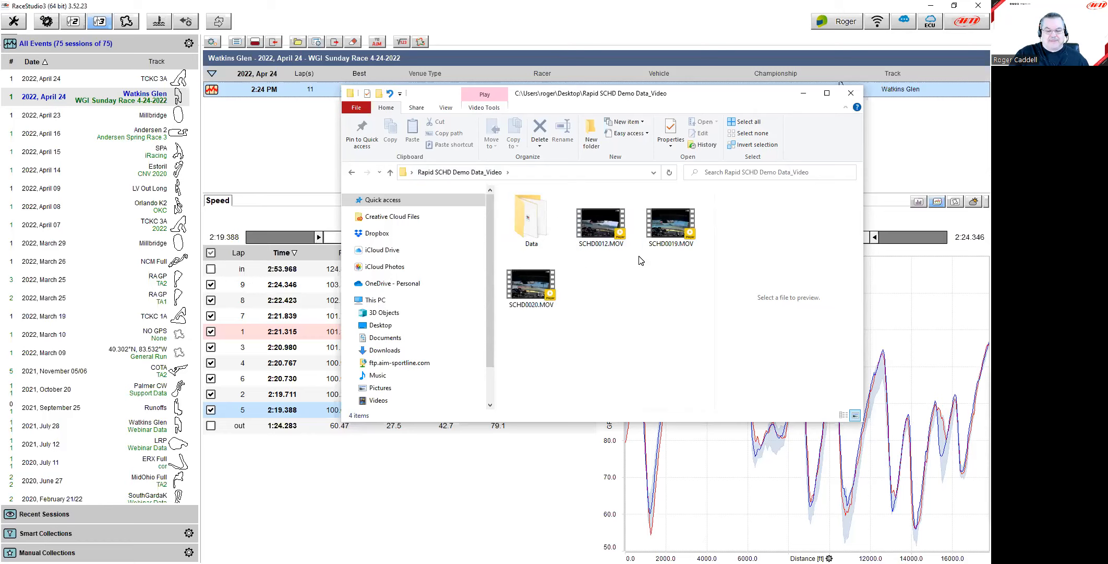
# Step: Check the June 12 log in Data, reselect SCHD0012.MOV, and bring RaceStudio forward
pyautogui.click(592, 226)
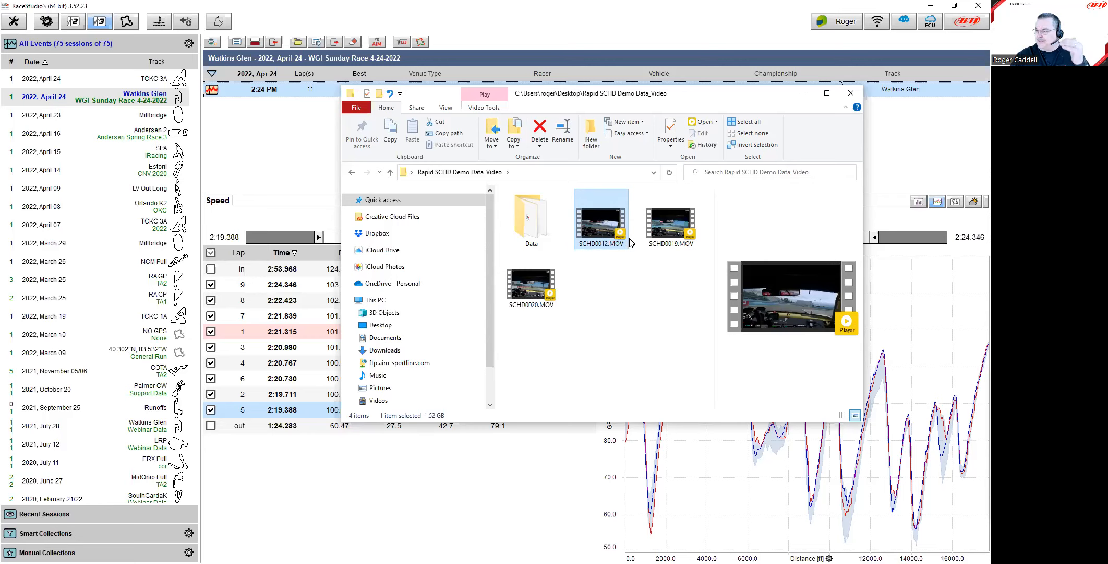
pyautogui.doubleClick(533, 224)
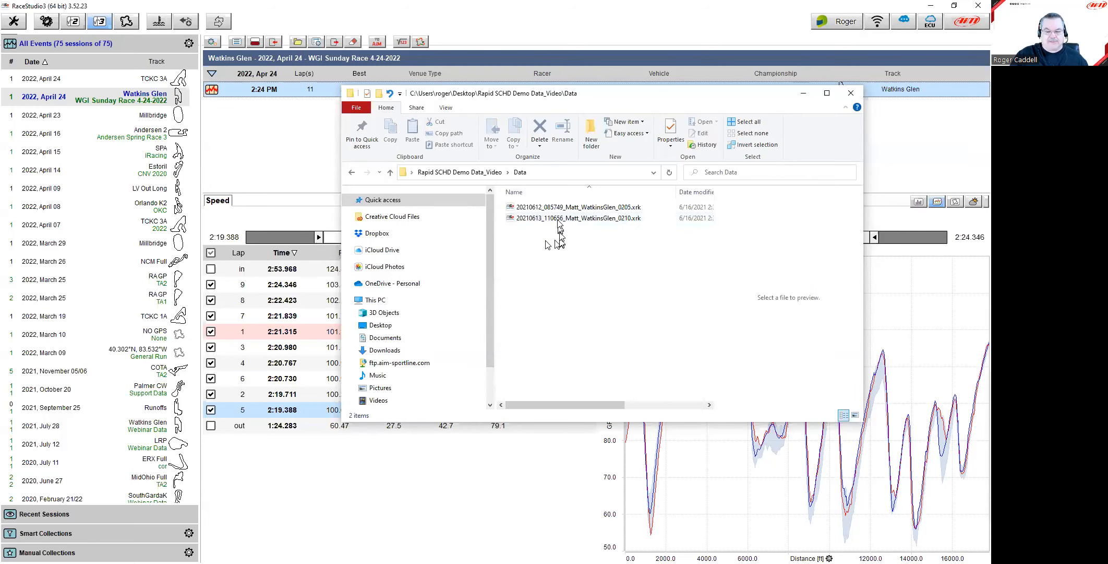
pyautogui.click(628, 209)
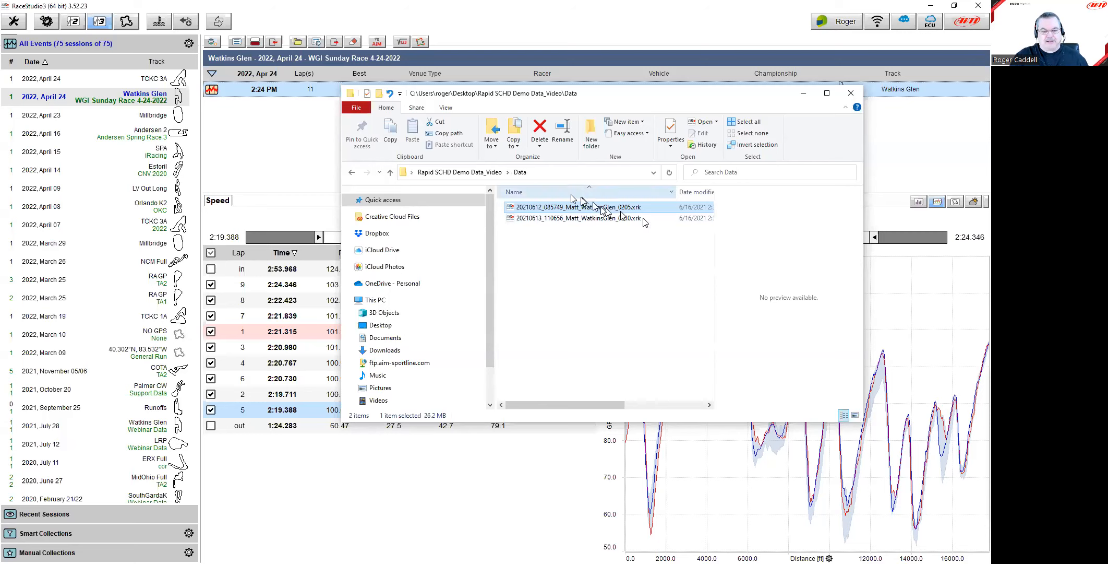
pyautogui.click(493, 174)
pyautogui.click(603, 225)
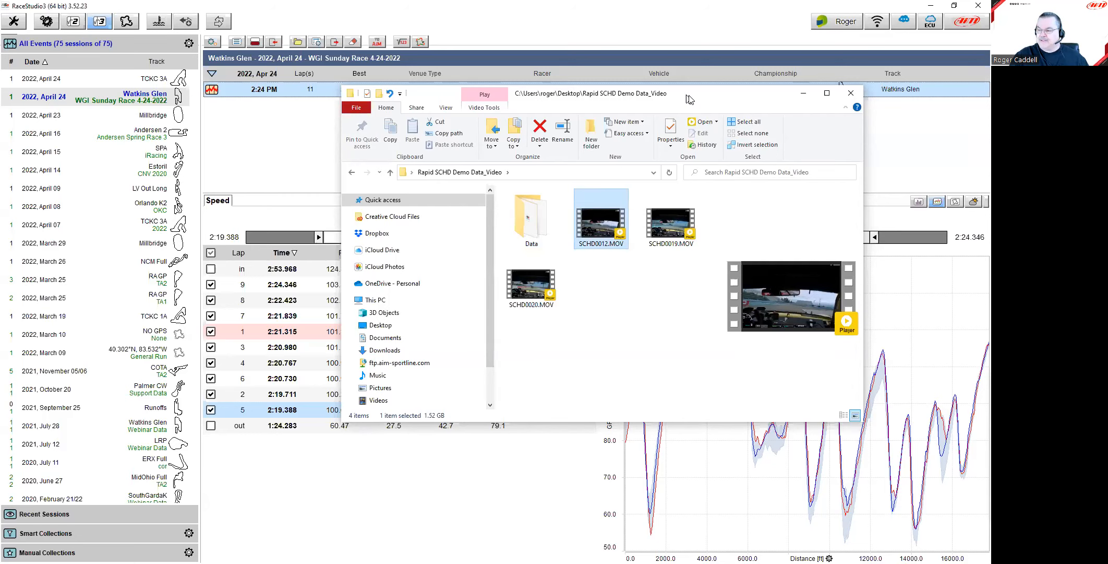
pyautogui.click(804, 94)
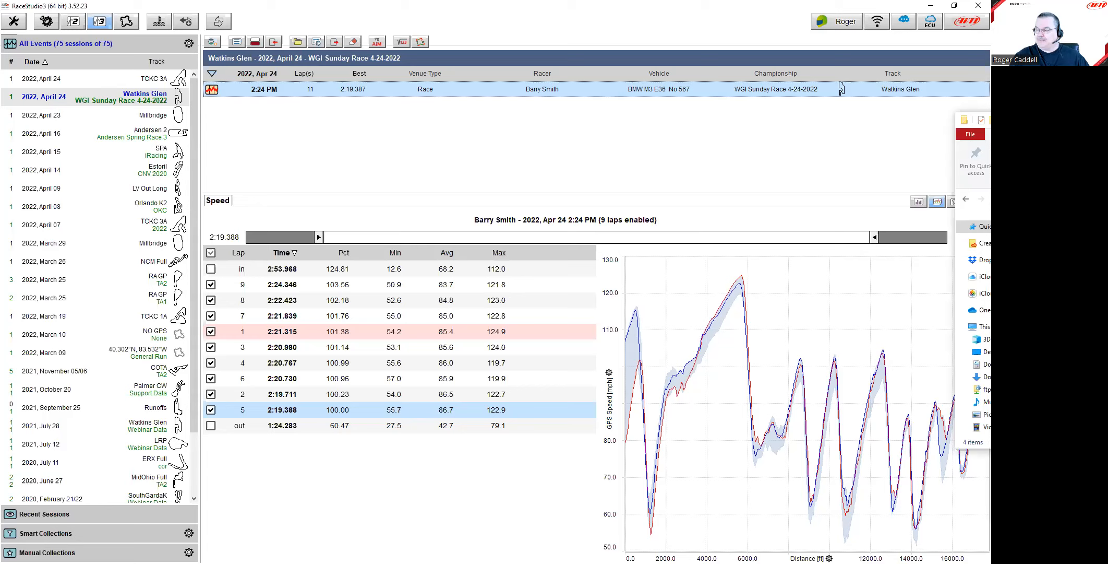
# Step: Drop SCHD0012.MOV onto RaceStudio's session list, verify the imported entry, and close the summary
pyautogui.moveTo(989, 119); pyautogui.dragTo(984, 100)
pyautogui.moveTo(990, 203); pyautogui.dragTo(477, 111)
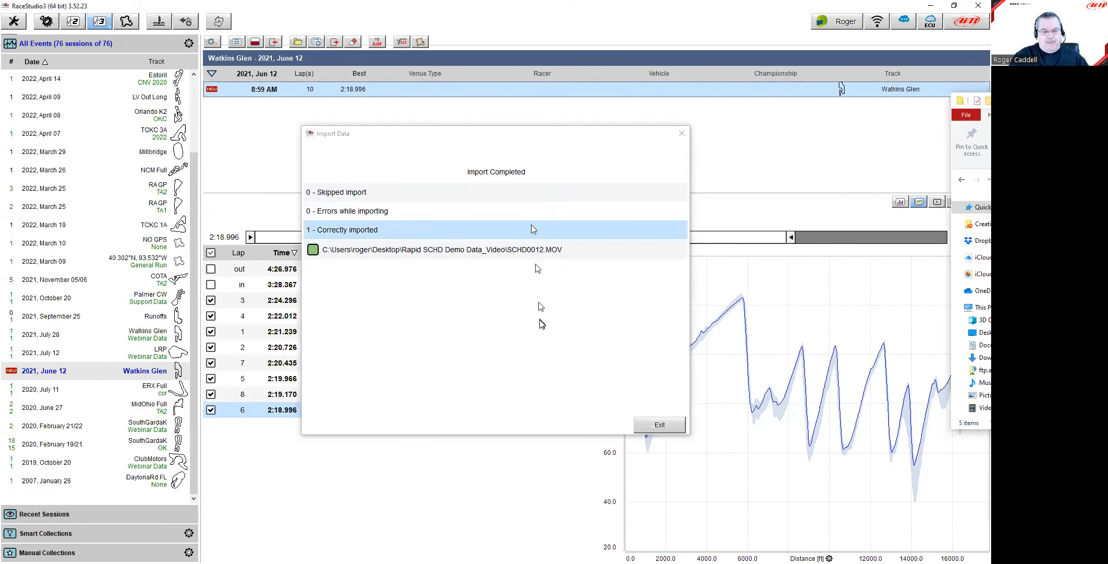
pyautogui.click(368, 231)
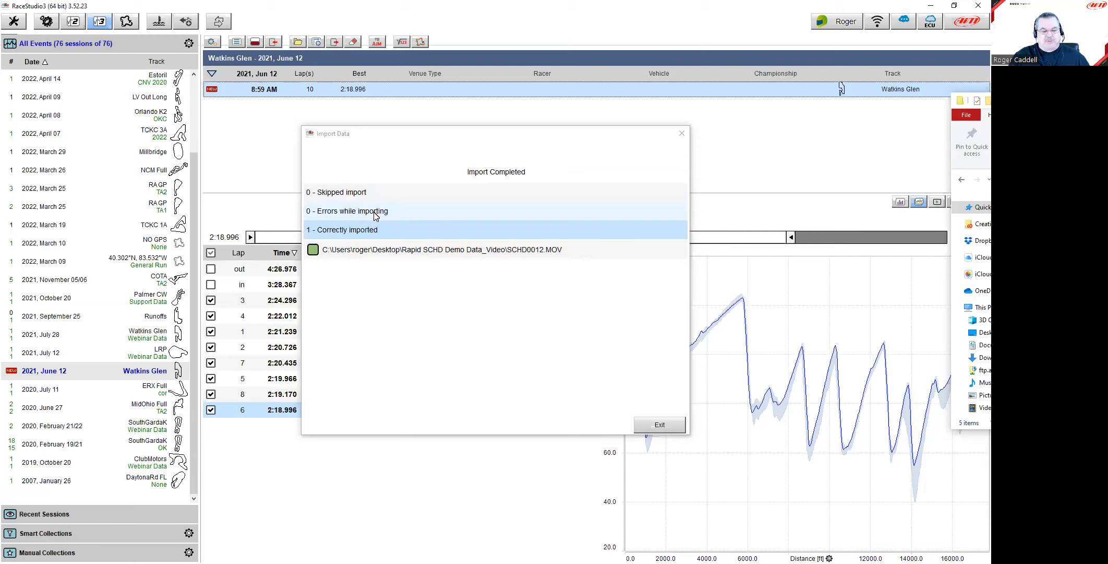
pyautogui.click(660, 424)
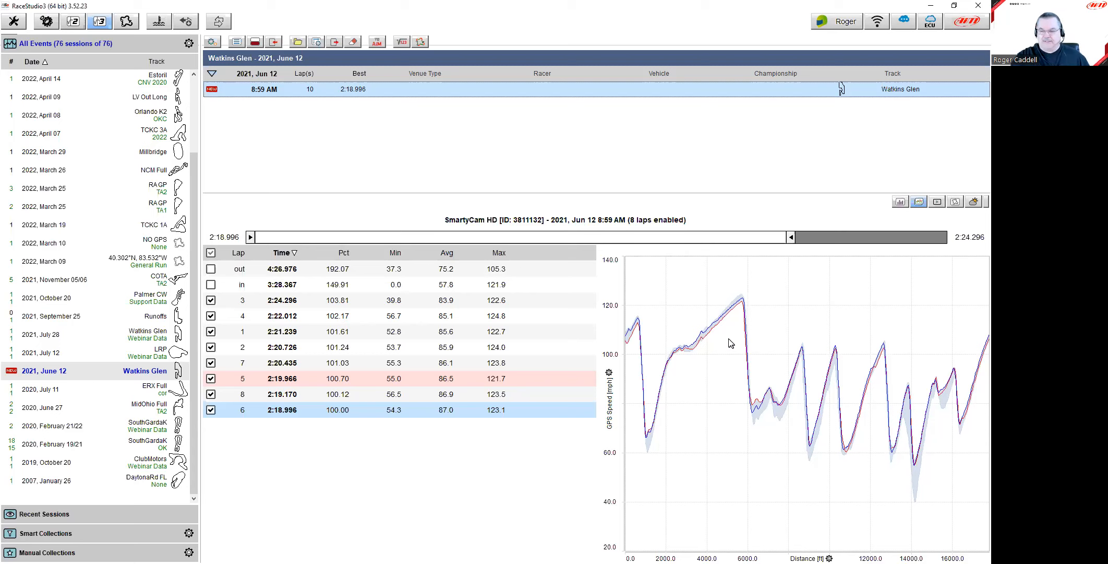
# Step: Open the June 12 Watkins Glen session, set lap position to 580.8 ft, and advance the video about 33 seconds
pyautogui.doubleClick(328, 89)
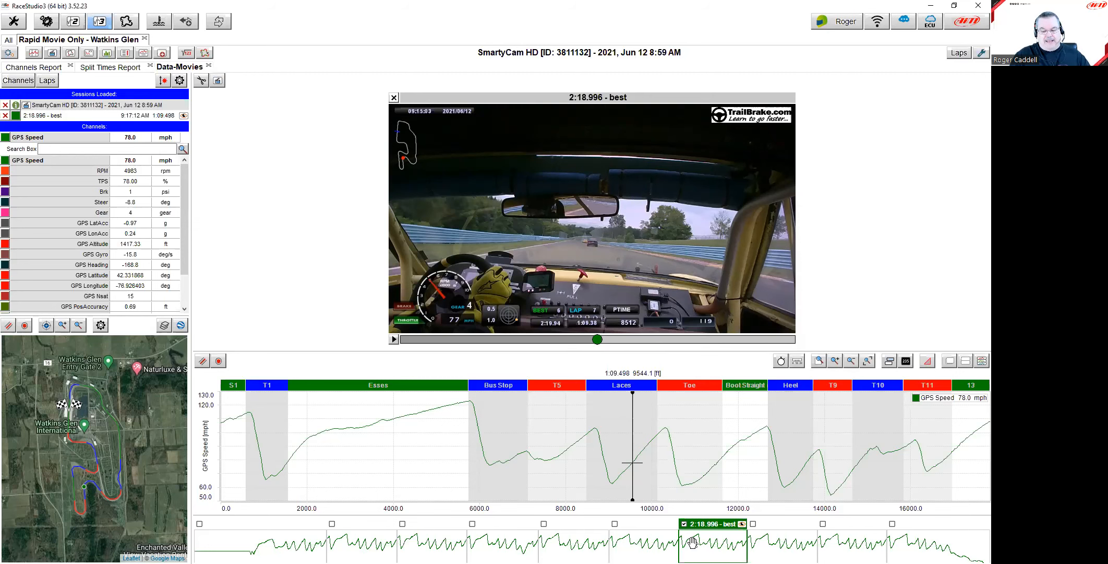
pyautogui.moveTo(636, 435); pyautogui.dragTo(250, 414)
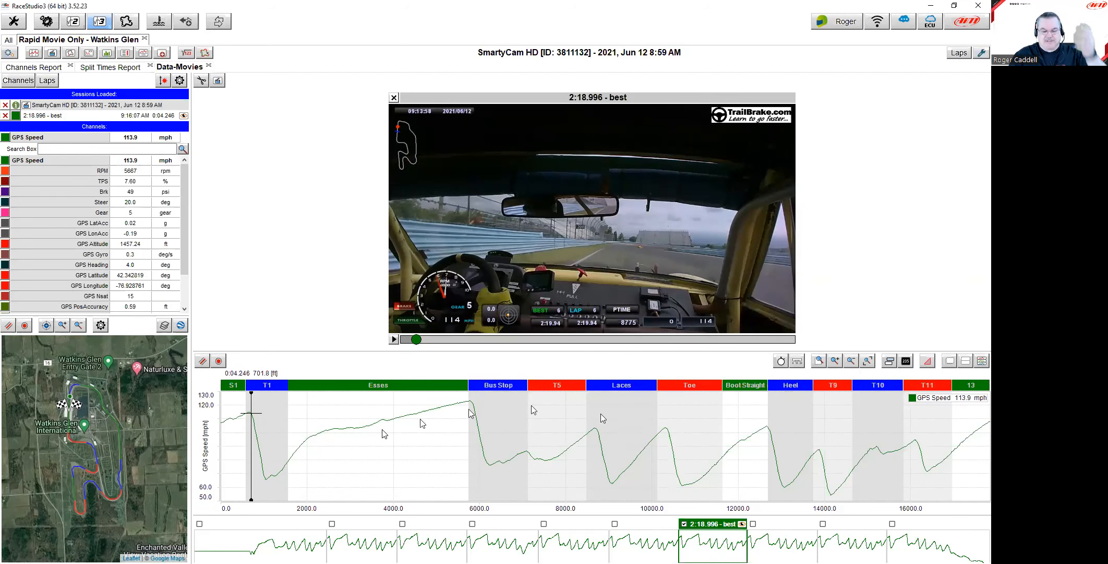
pyautogui.click(246, 448)
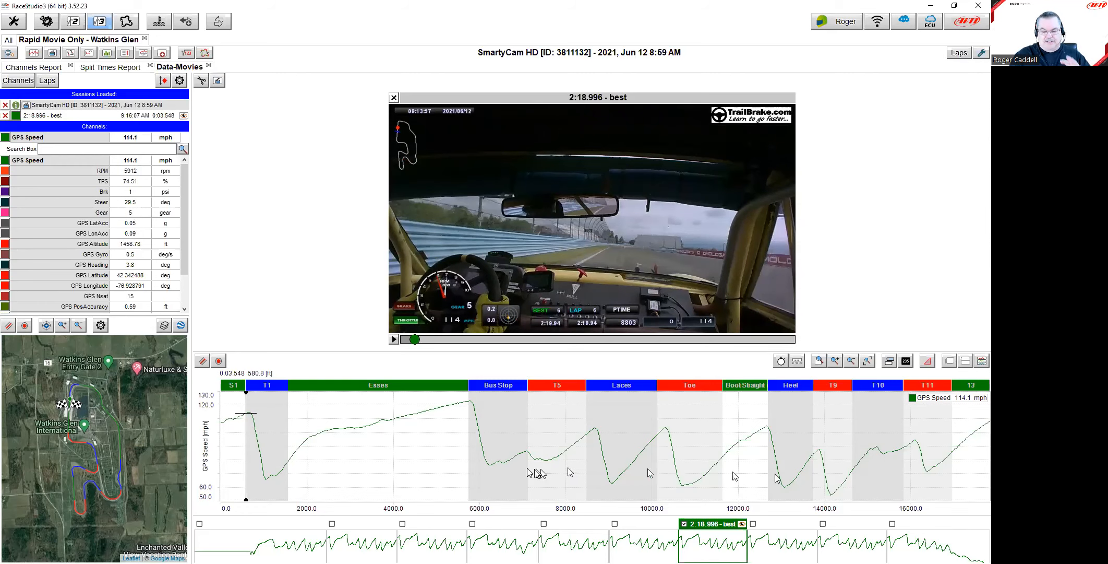
pyautogui.moveTo(415, 340); pyautogui.dragTo(497, 344)
pyautogui.click(394, 339)
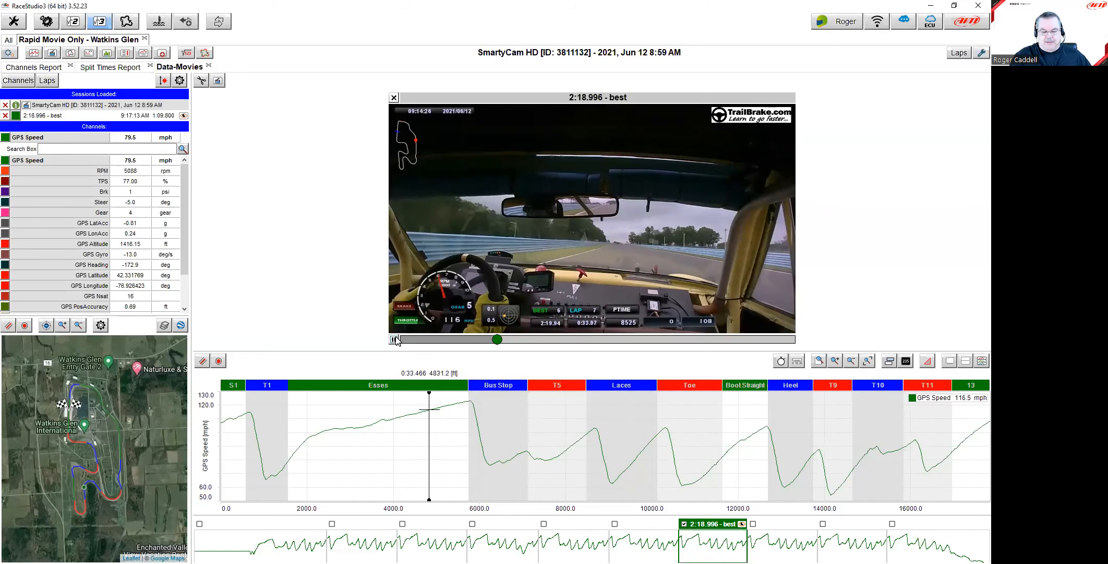
pyautogui.click(394, 339)
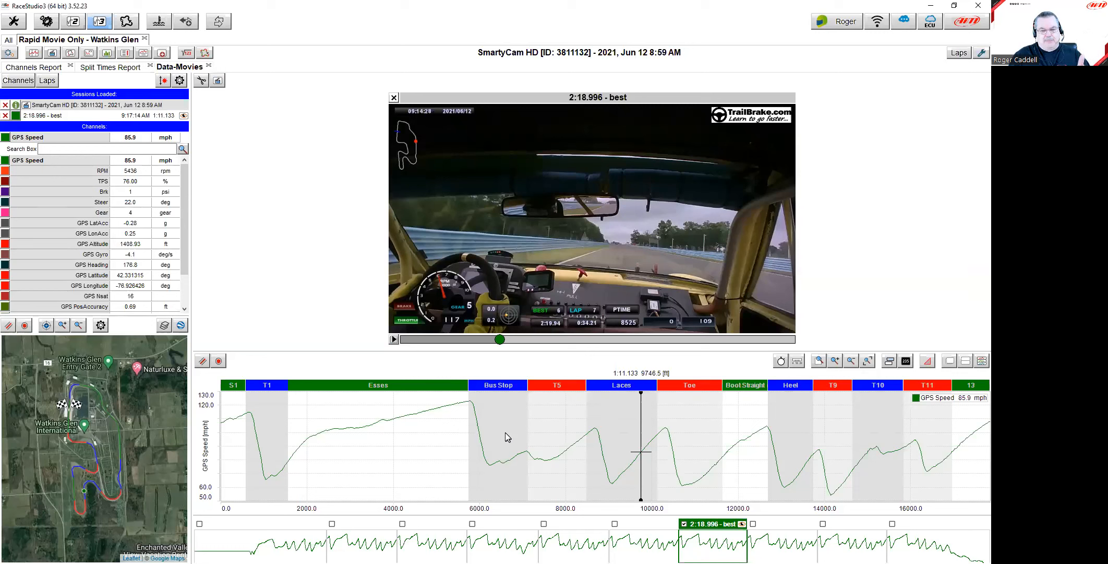
# Step: Switch to lap 5 (2:19.966), jump its video to the Bus Stop, and show the lap choices
pyautogui.click(642, 540)
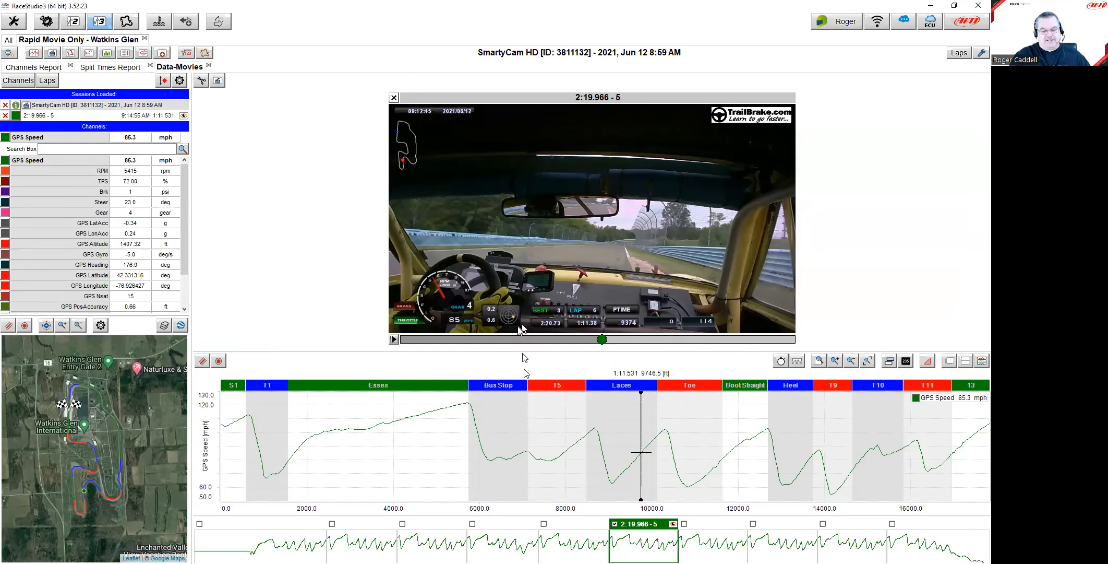
pyautogui.click(492, 406)
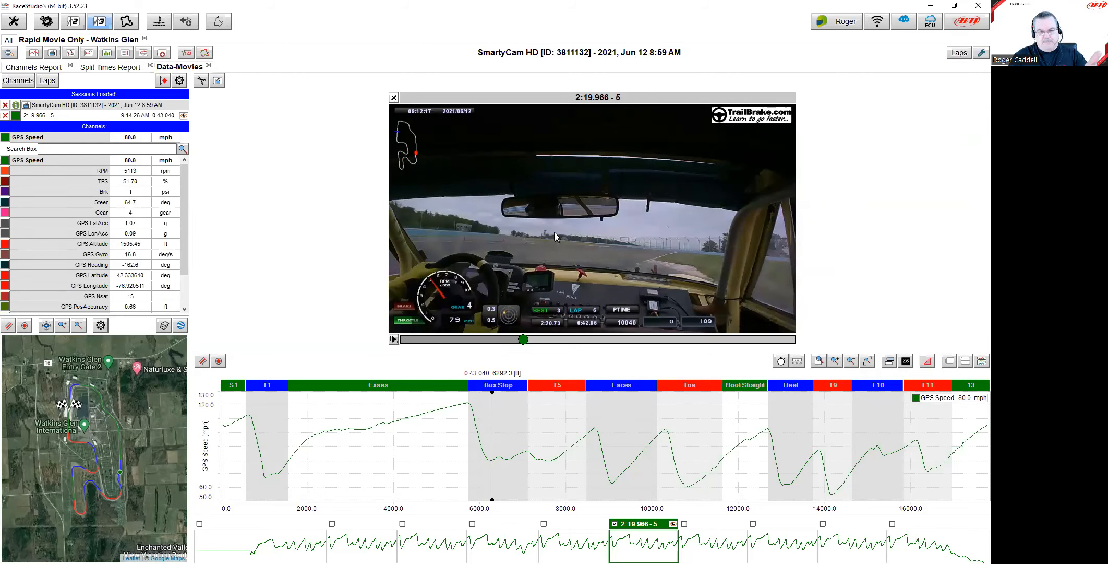
pyautogui.click(959, 53)
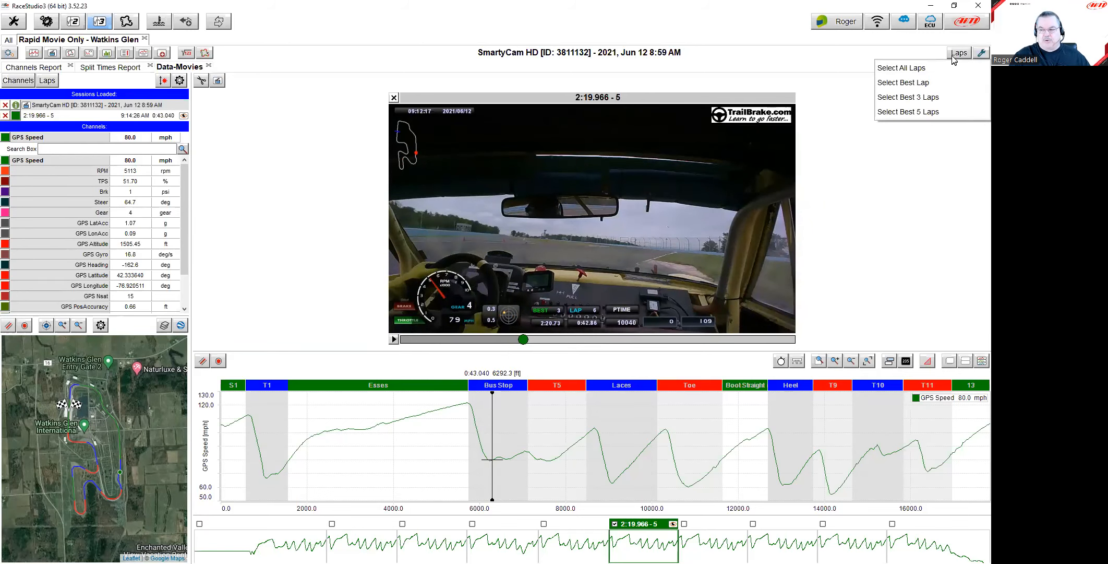
pyautogui.click(925, 98)
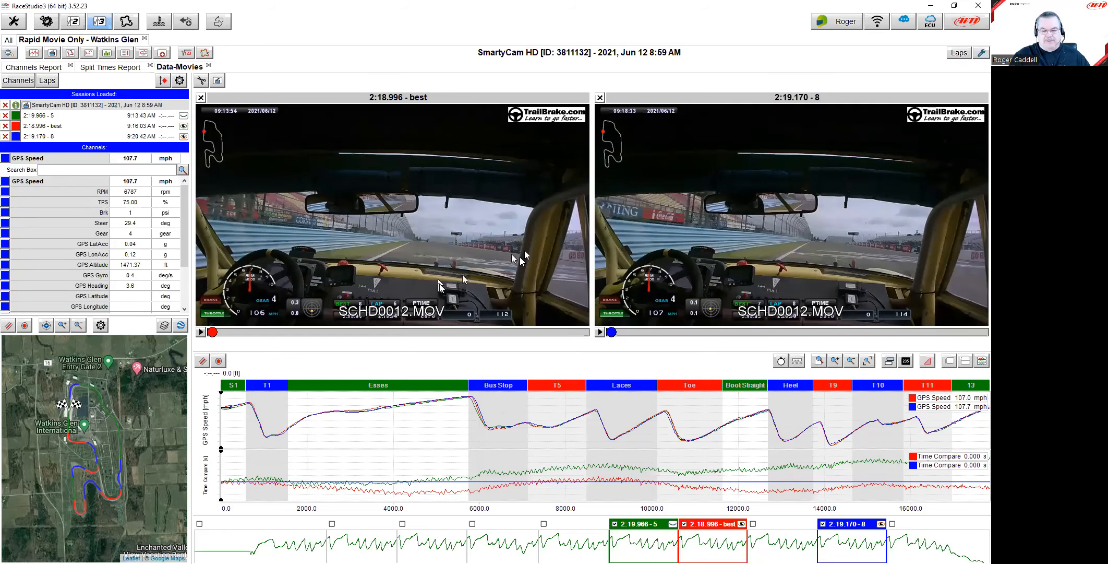
pyautogui.click(497, 429)
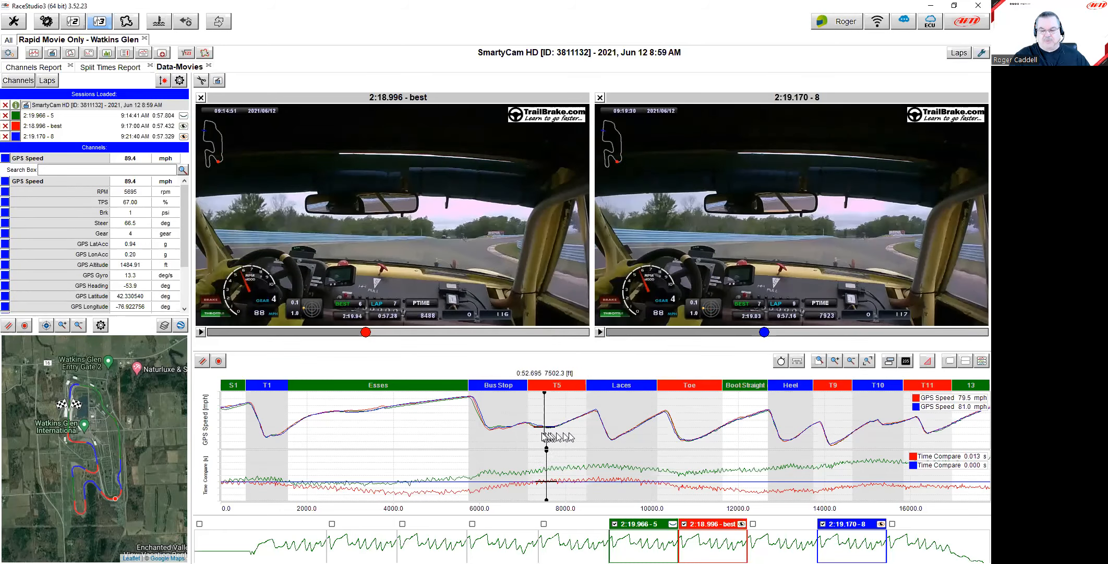
pyautogui.moveTo(504, 434)
pyautogui.mouseDown()
pyautogui.moveTo(472, 433)
pyautogui.moveTo(563, 427)
pyautogui.mouseUp()
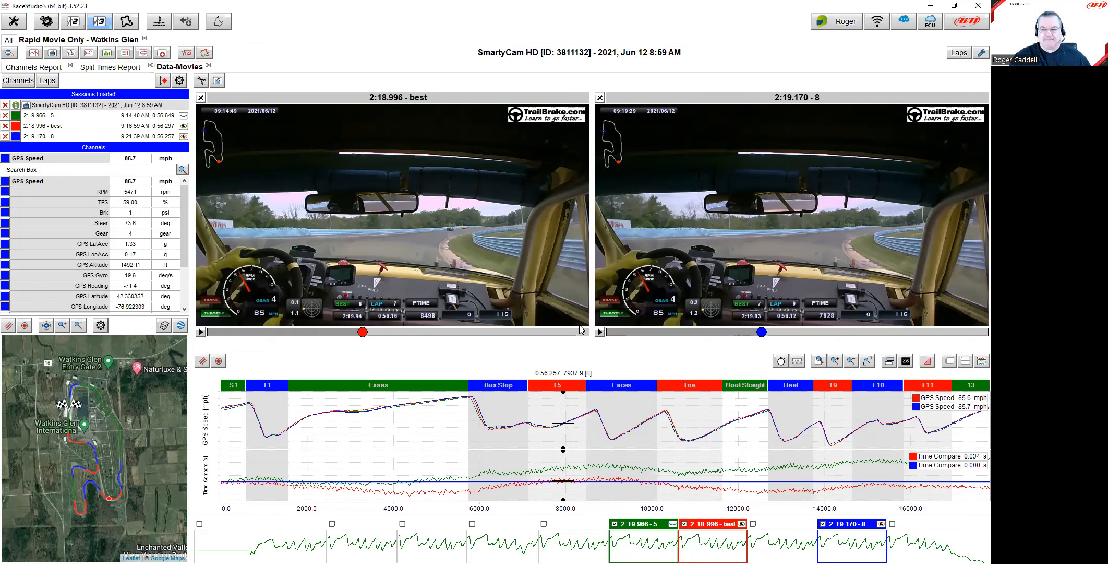
# Step: Remove laps 8 (2:19.170) and 5 (2:19.966), then jump best-lap playback to about 4900 ft
pyautogui.click(823, 524)
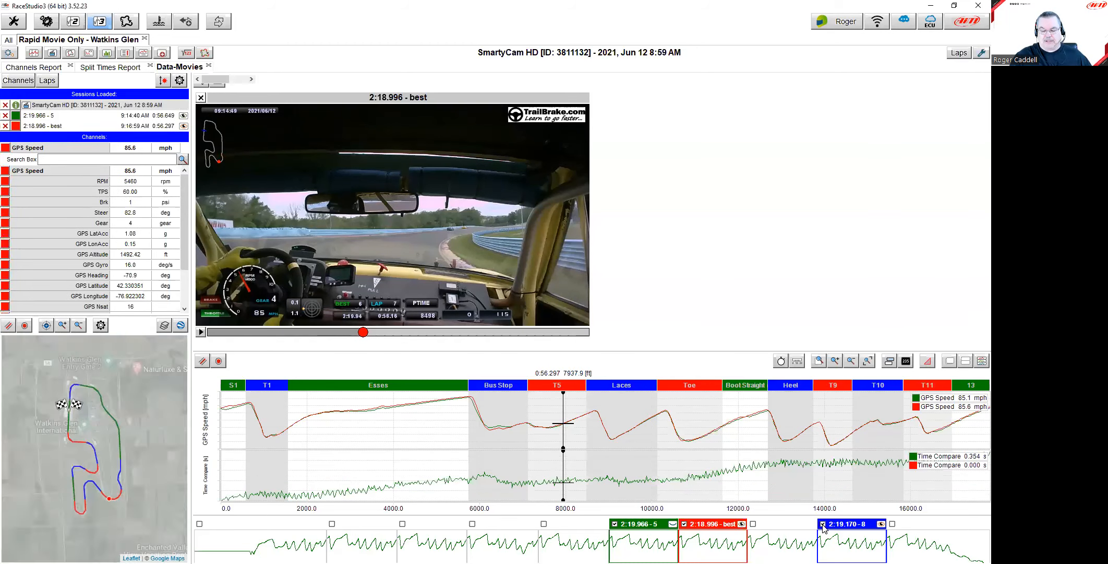
pyautogui.click(614, 524)
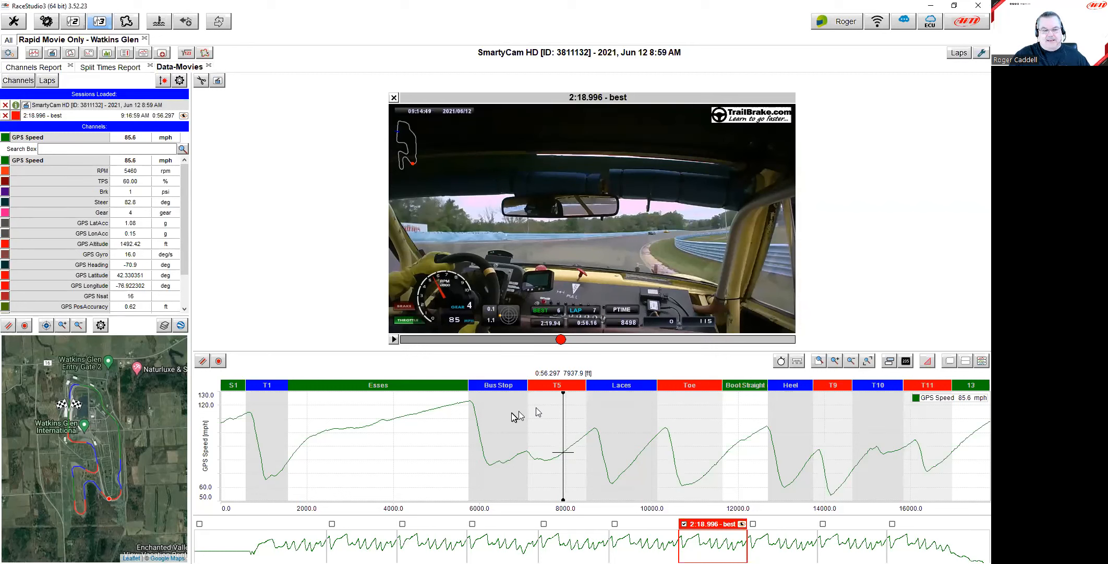
pyautogui.click(432, 453)
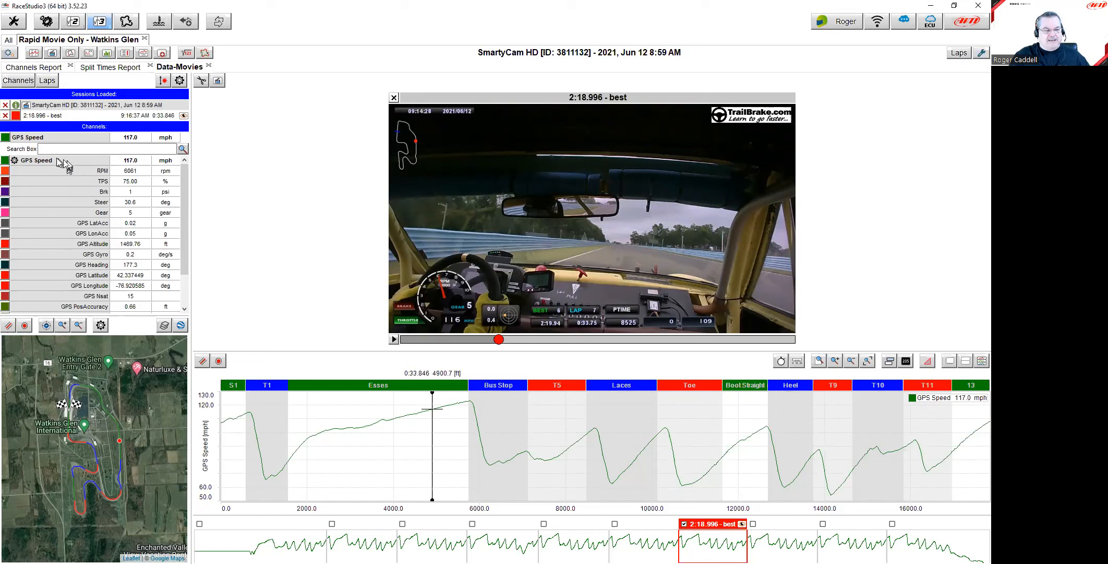
# Step: Inspect the GPS Speed channel settings unchanged, then advance playback to Laces at about 9910 ft
pyautogui.click(15, 162)
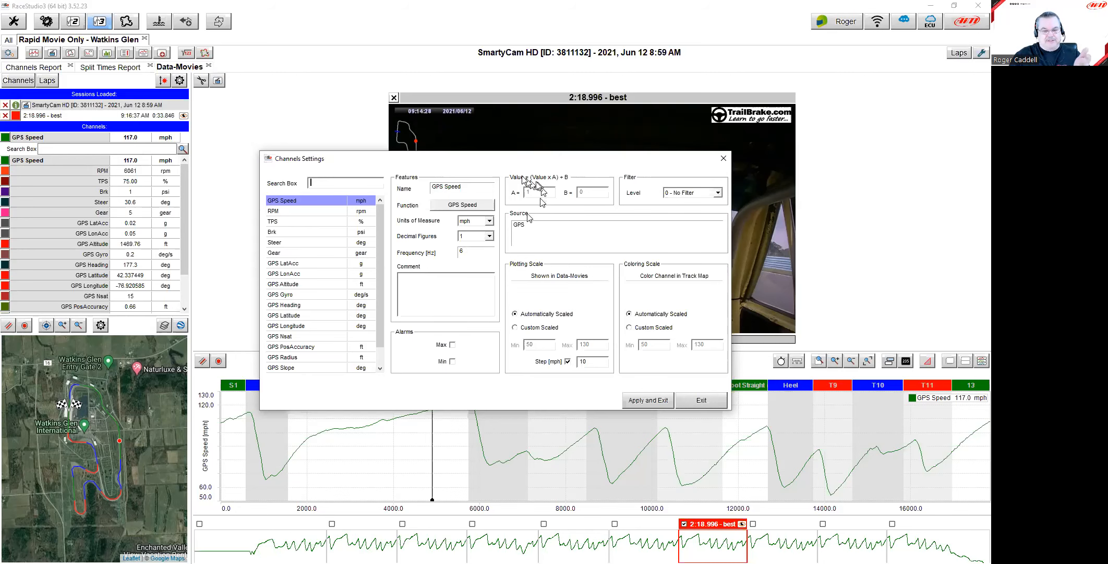
pyautogui.moveTo(501, 164); pyautogui.dragTo(474, 93)
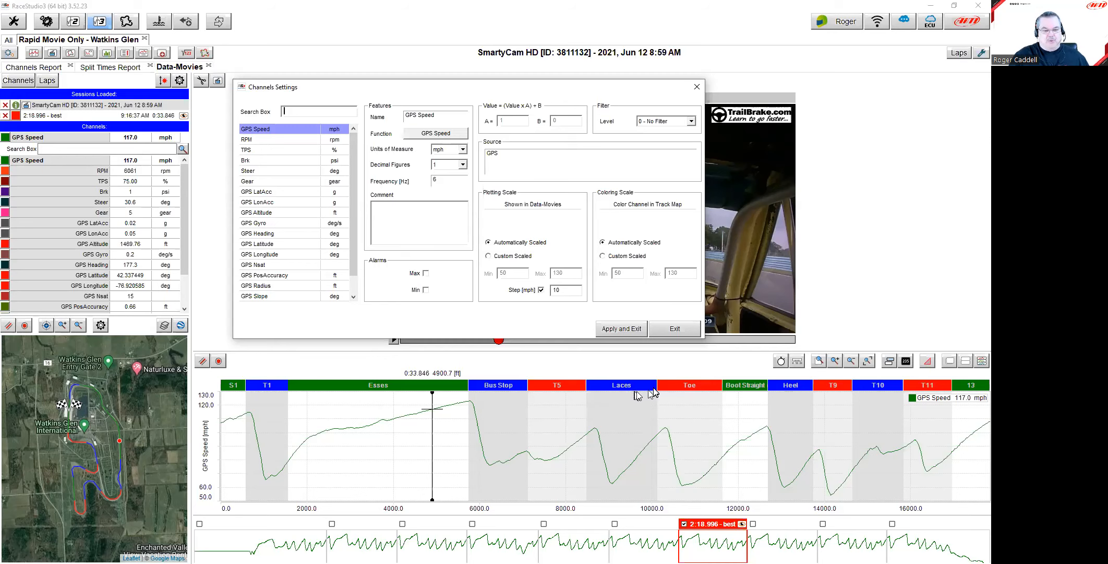
pyautogui.click(674, 328)
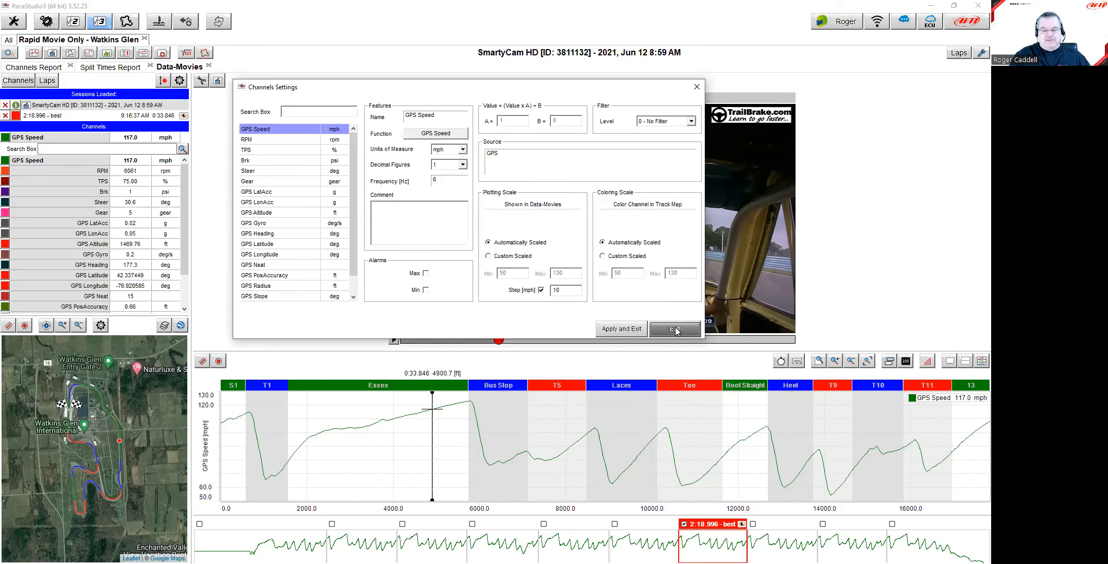
pyautogui.moveTo(611, 412); pyautogui.dragTo(650, 449)
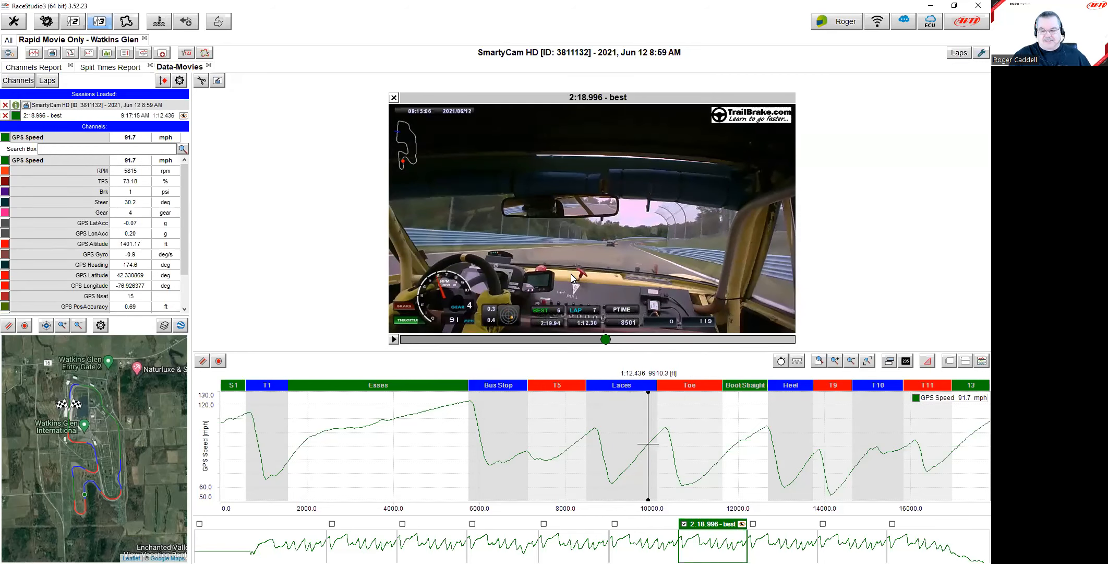
# Step: Scrub the best lap through the Esses and Bus Stop, settling at 7091 ft (0:49.350)
pyautogui.moveTo(509, 443)
pyautogui.mouseDown()
pyautogui.moveTo(524, 444)
pyautogui.moveTo(488, 445)
pyautogui.moveTo(511, 438)
pyautogui.mouseUp()
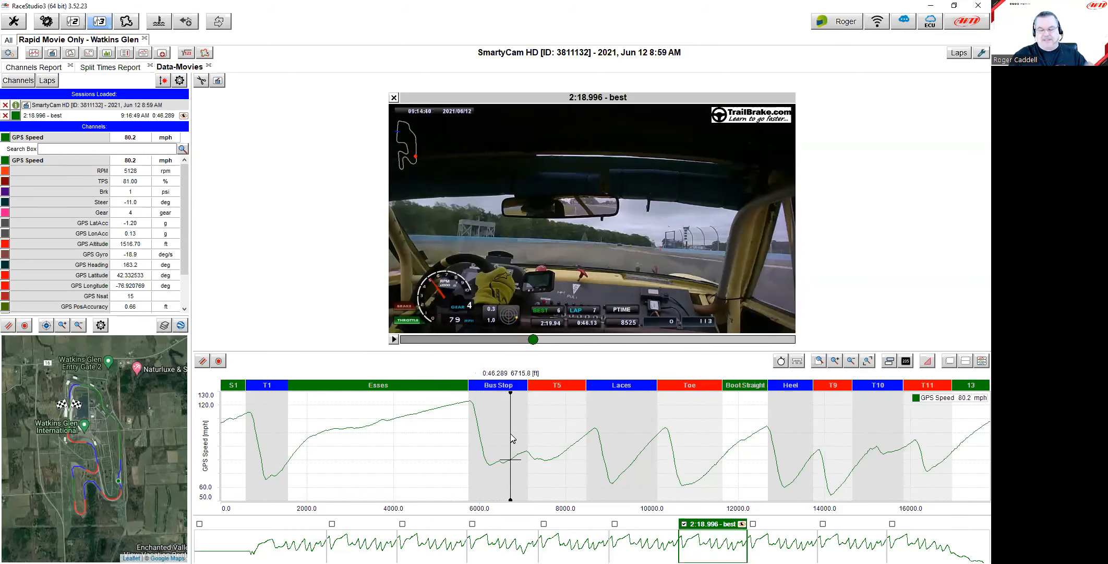
pyautogui.moveTo(517, 414); pyautogui.dragTo(553, 450)
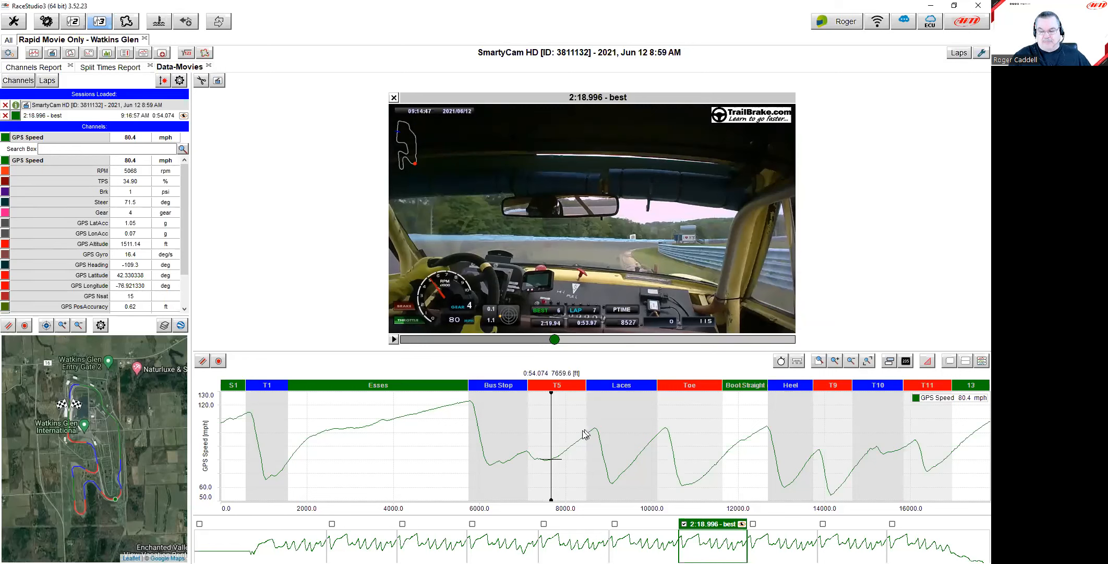
pyautogui.moveTo(496, 423); pyautogui.dragTo(527, 445)
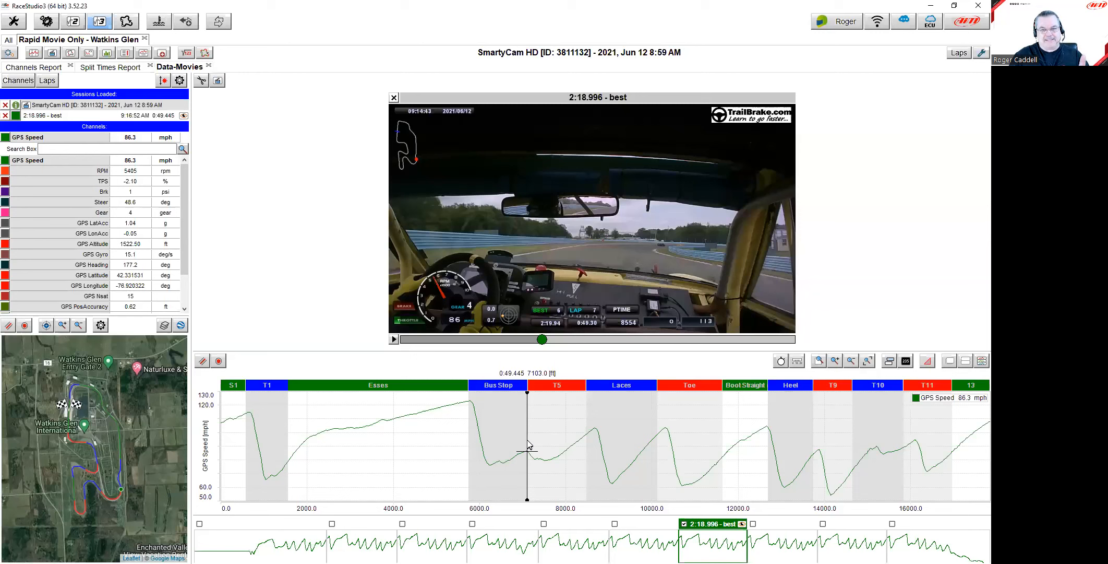
pyautogui.click(528, 444)
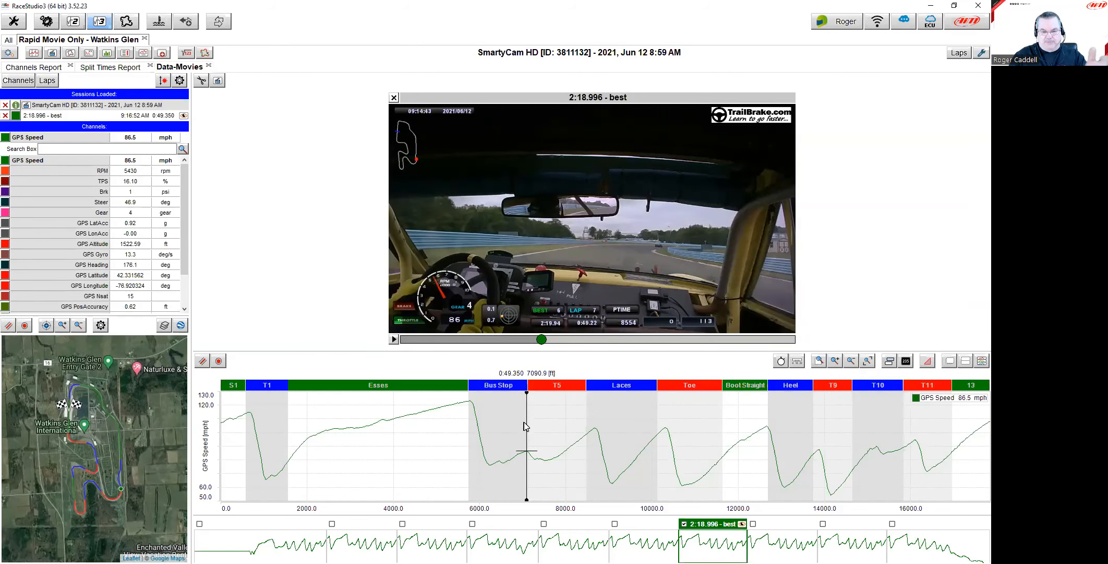
# Step: Zoom to the Bus Stop sector and set playback to its entry at 0:40.014, about 5983 ft
pyautogui.click(500, 389)
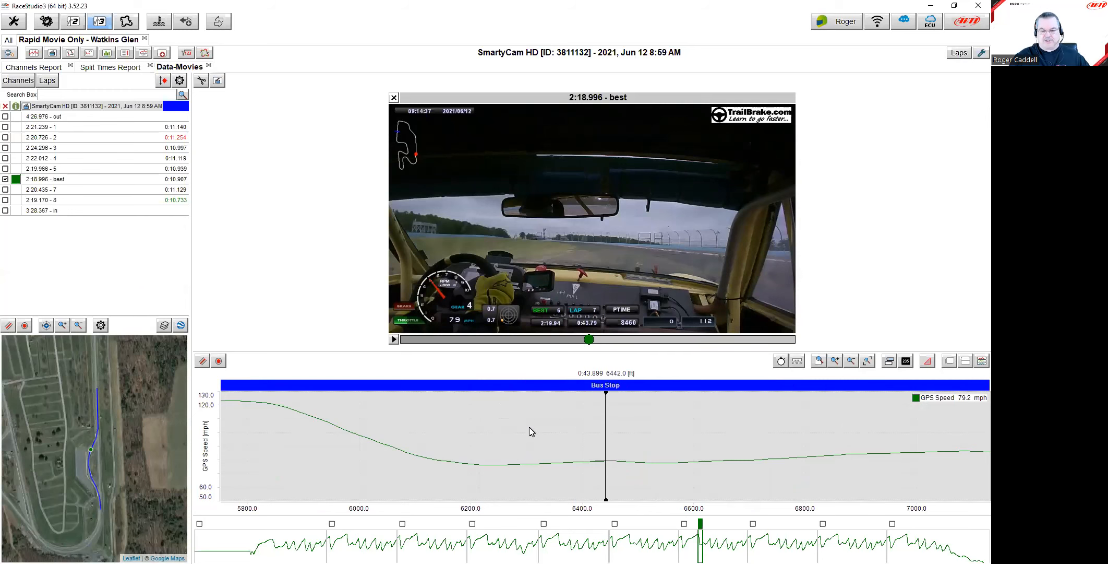
pyautogui.moveTo(341, 417); pyautogui.dragTo(350, 454)
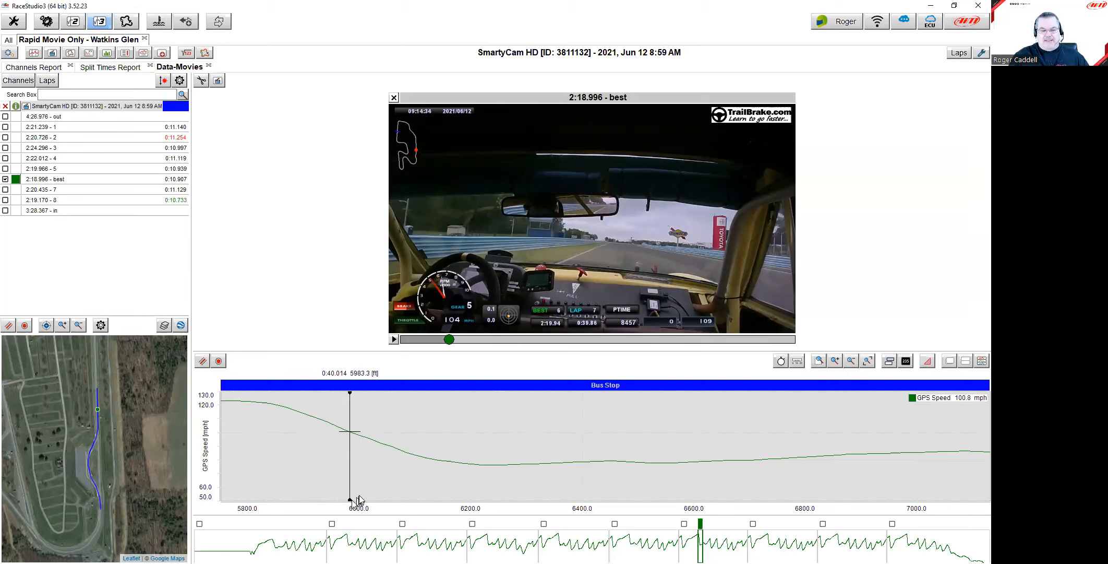
# Step: Export the shown Bus Stop video chunk as the MOV movie 'Short'
pyautogui.click(203, 83)
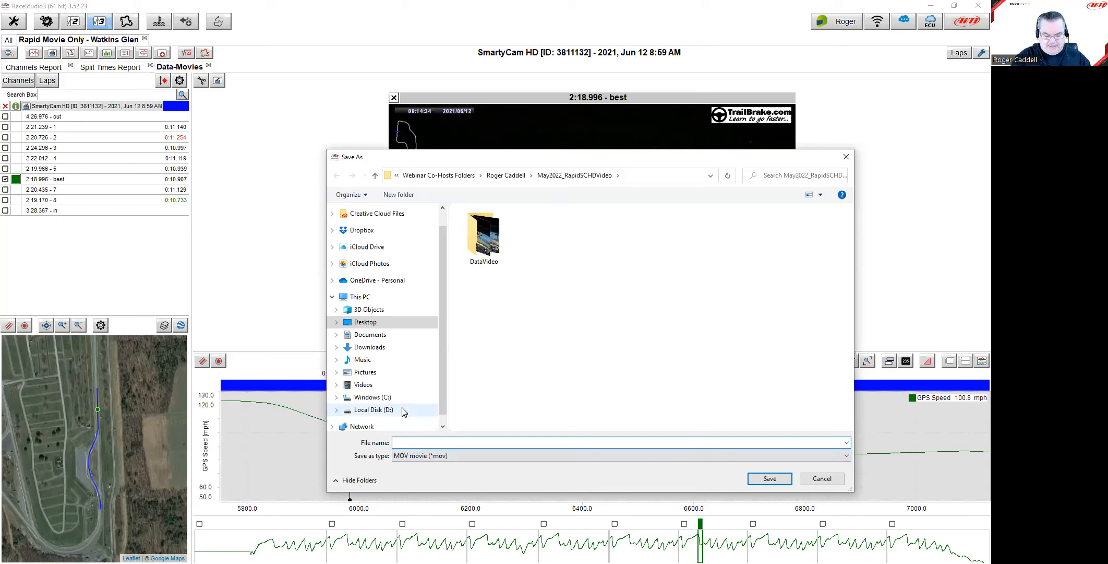
pyautogui.write('Sh')
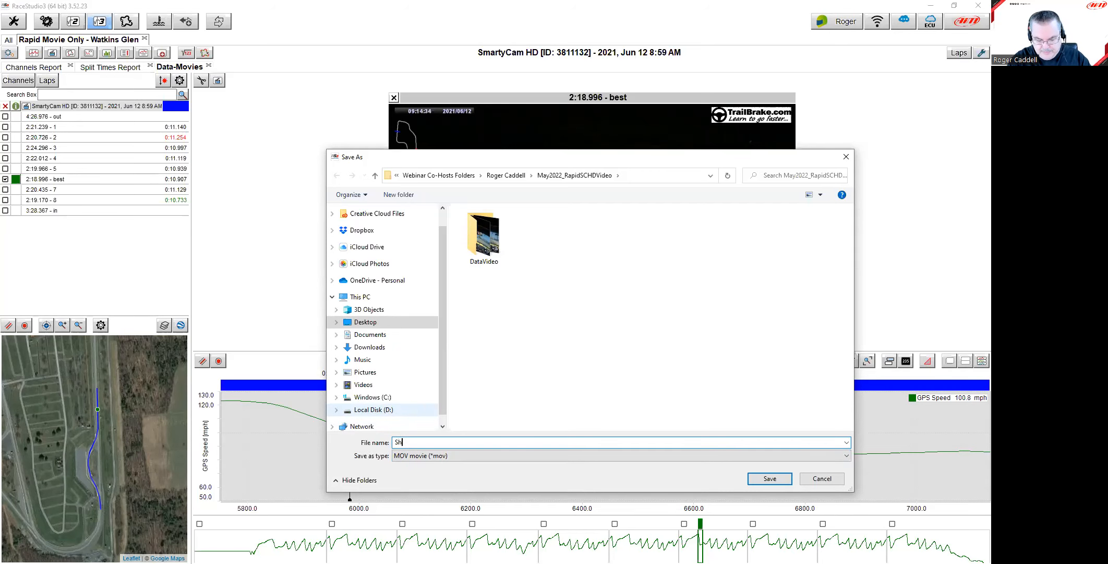
pyautogui.write('ort')
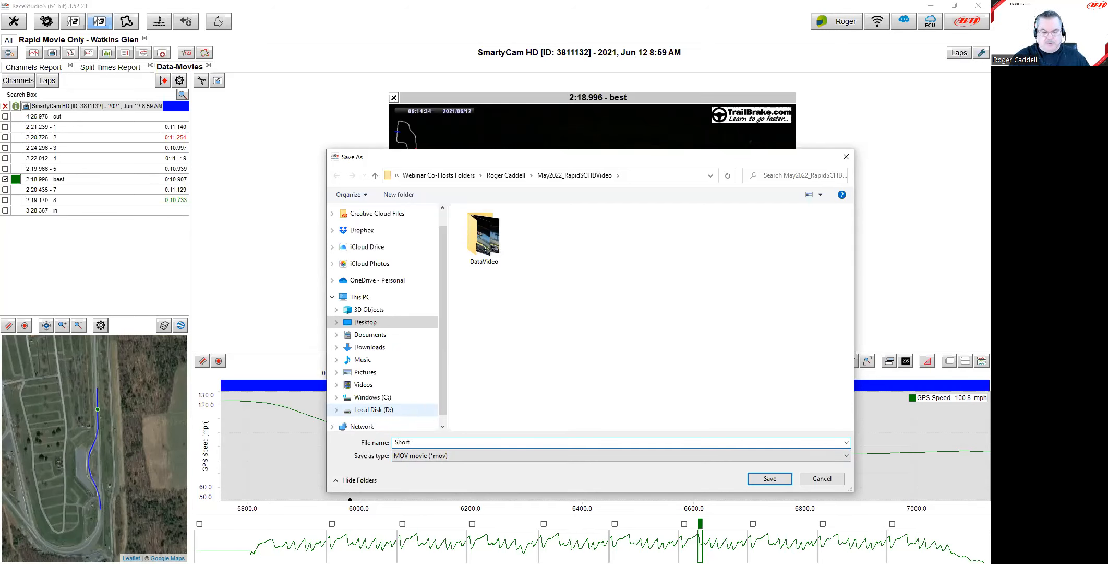
pyautogui.click(763, 479)
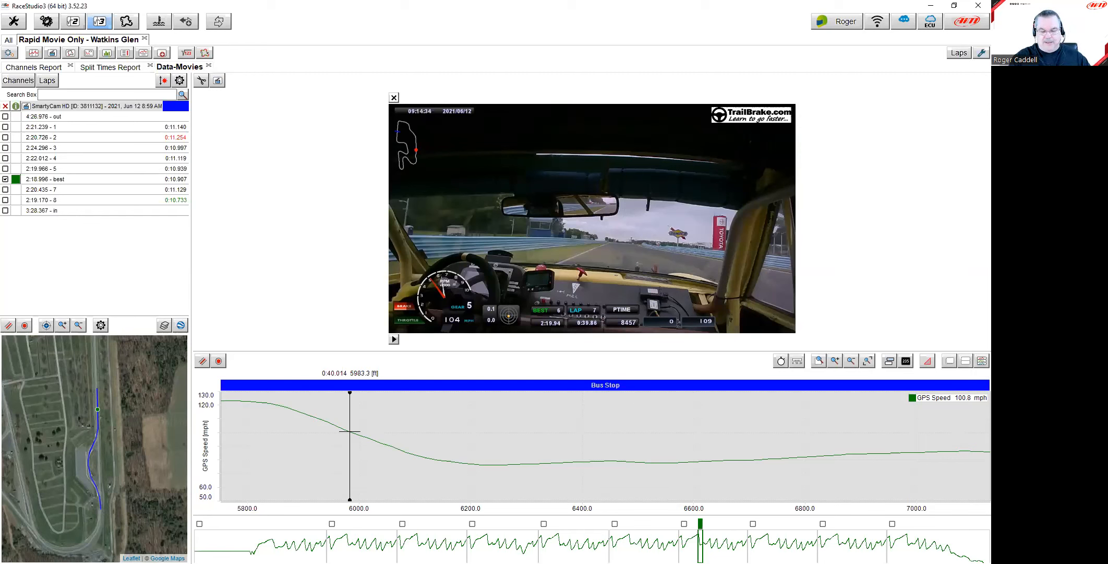
# Step: Zoom back to the full best lap, move playback into T5 (about 7660 ft, 80.4 mph), and list channel values
pyautogui.click(608, 386)
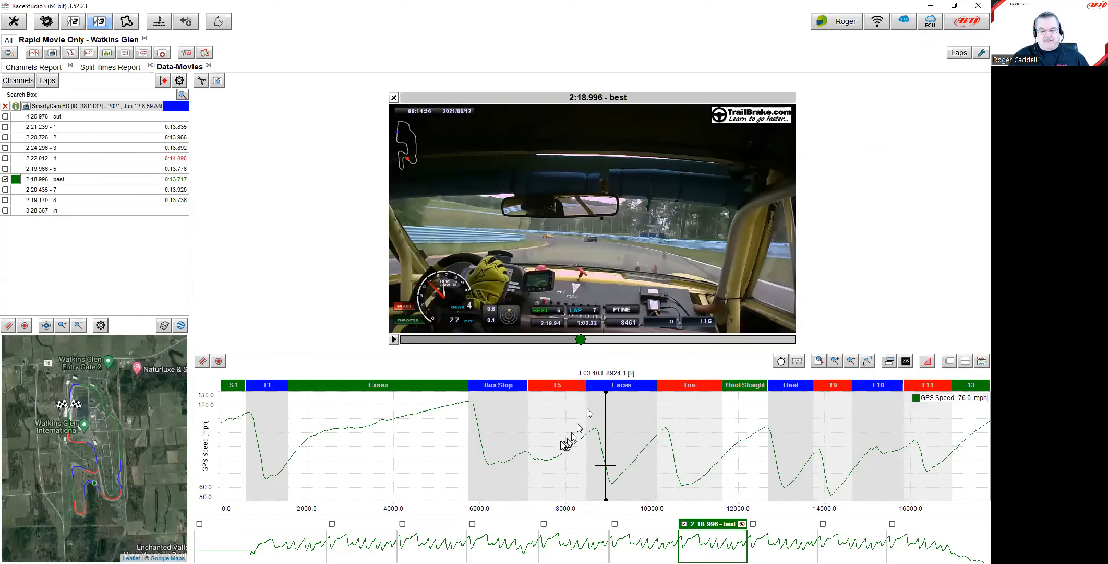
pyautogui.click(551, 439)
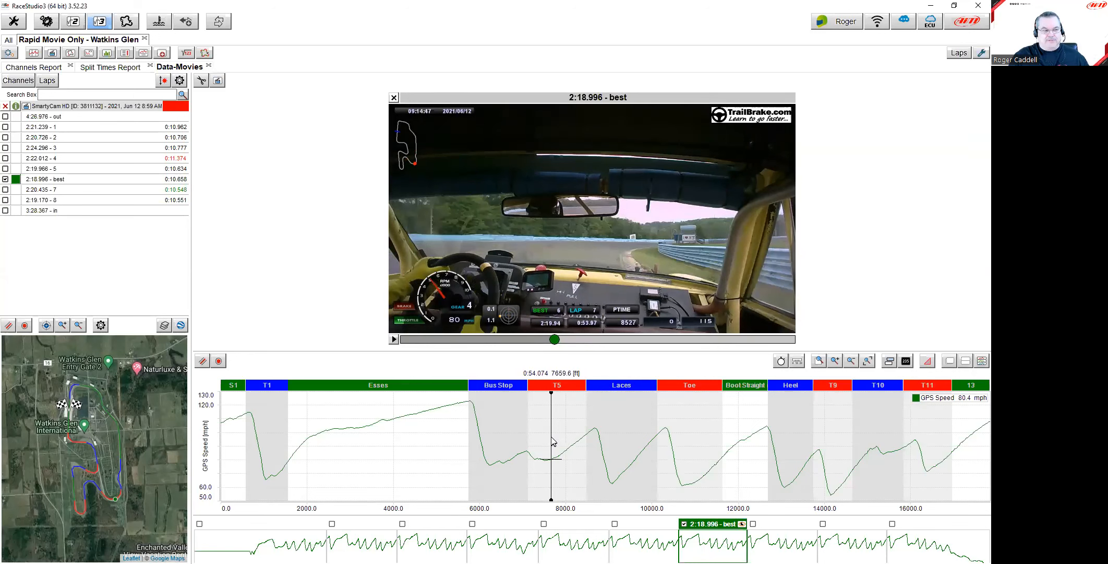
pyautogui.click(22, 82)
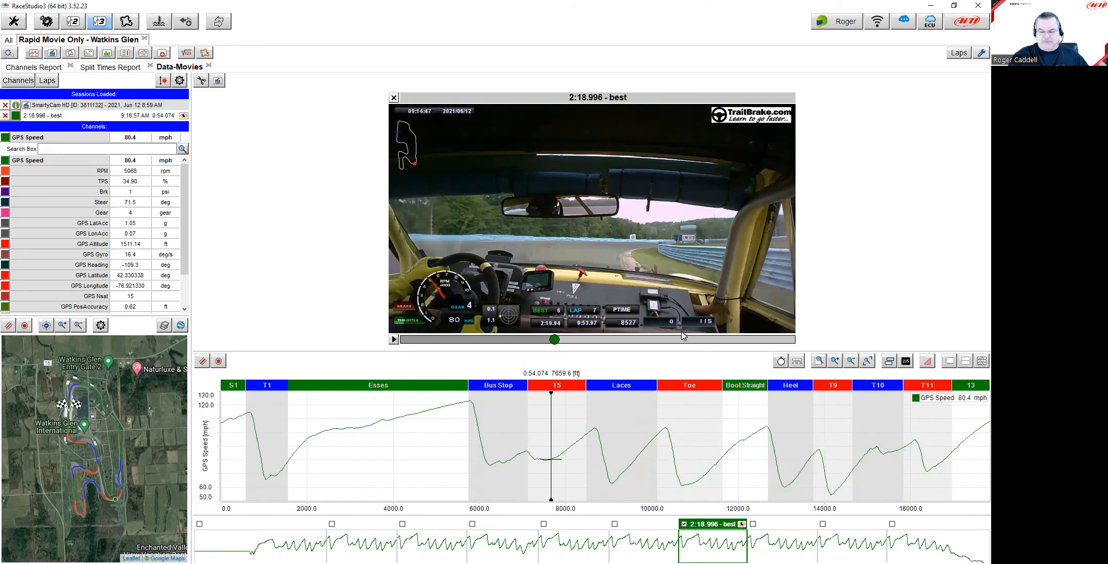
# Step: Add lap 5 (2:19.966) to the comparison, align both videos at the Bus Stop entry, then close the analysis
pyautogui.click(615, 524)
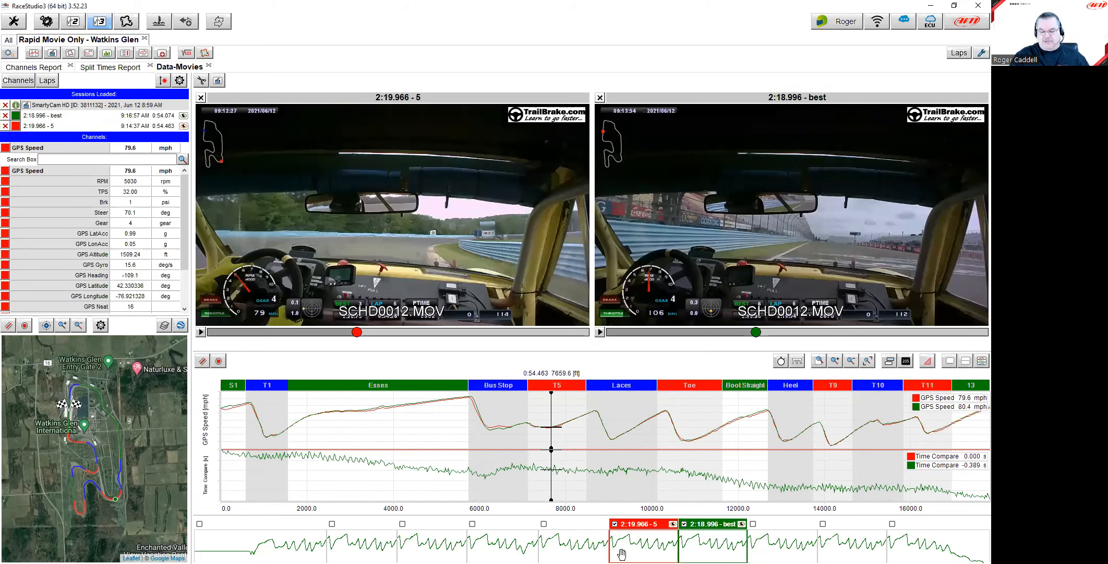
pyautogui.moveTo(458, 413); pyautogui.dragTo(475, 412)
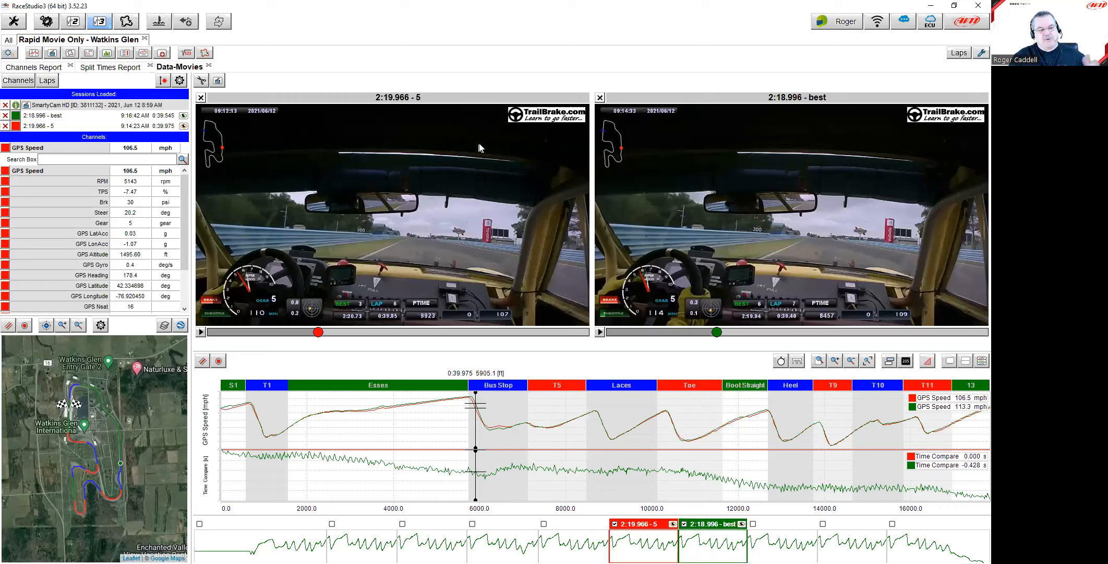
pyautogui.click(144, 39)
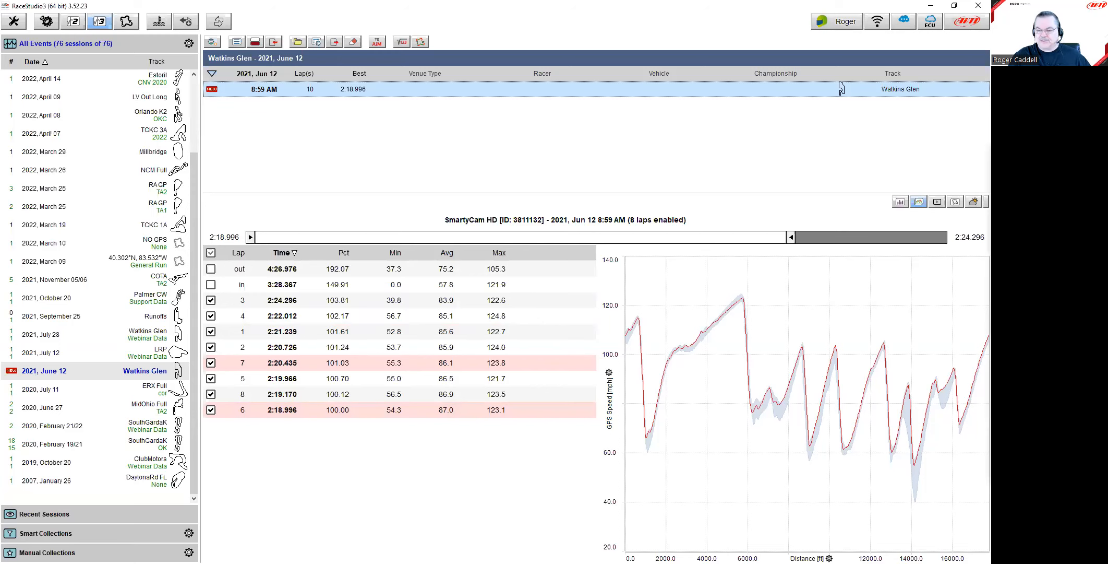
# Step: Drag the first June 12 .xrk file from the Data folder into RaceStudio, adding an 11-lap session (best 2:19.033)
pyautogui.moveTo(990, 79); pyautogui.dragTo(667, 79)
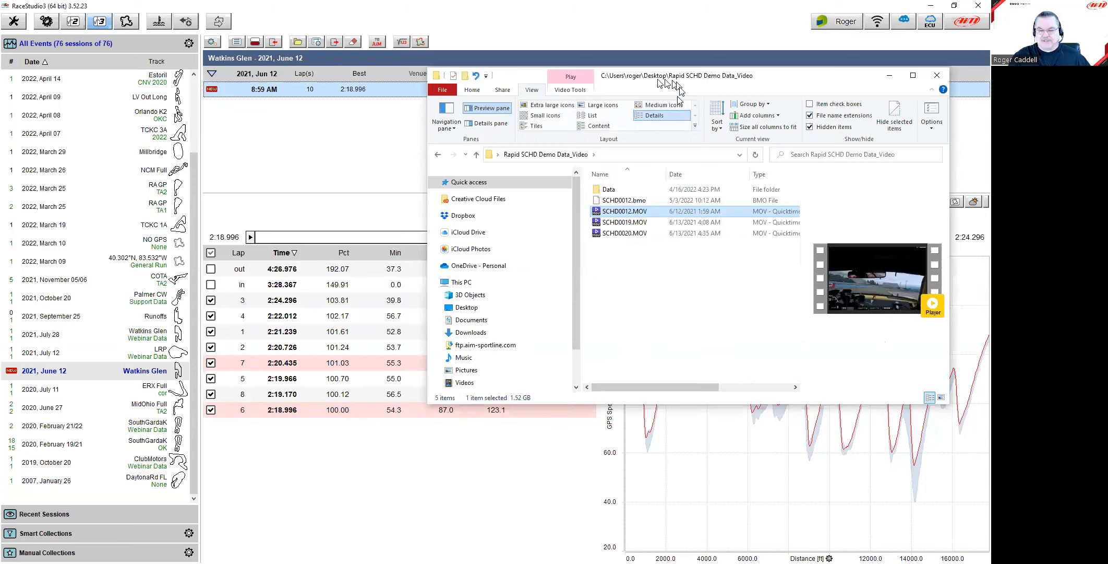
pyautogui.doubleClick(605, 189)
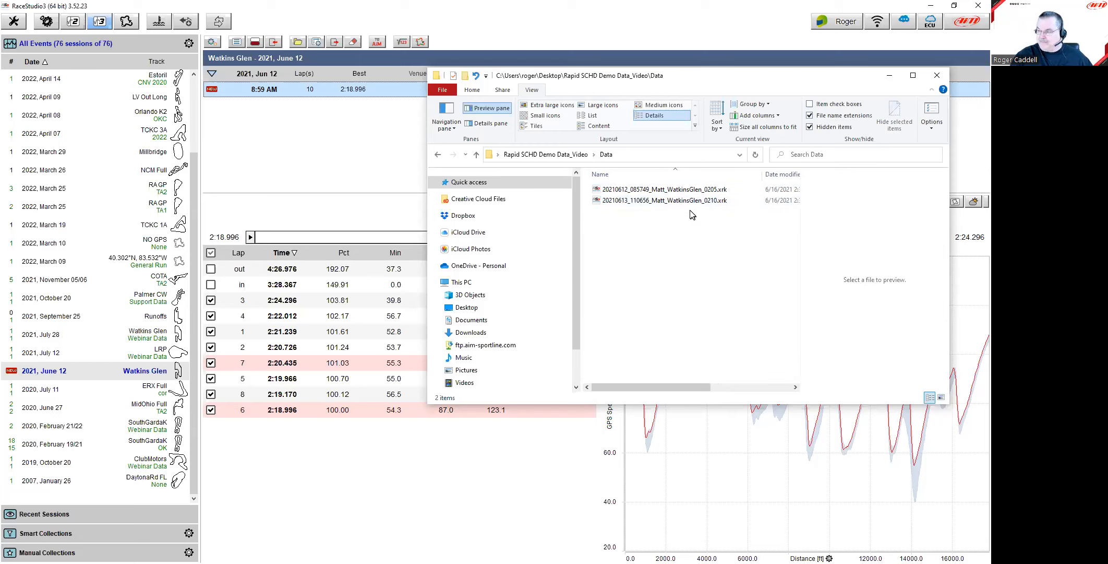
pyautogui.click(717, 190)
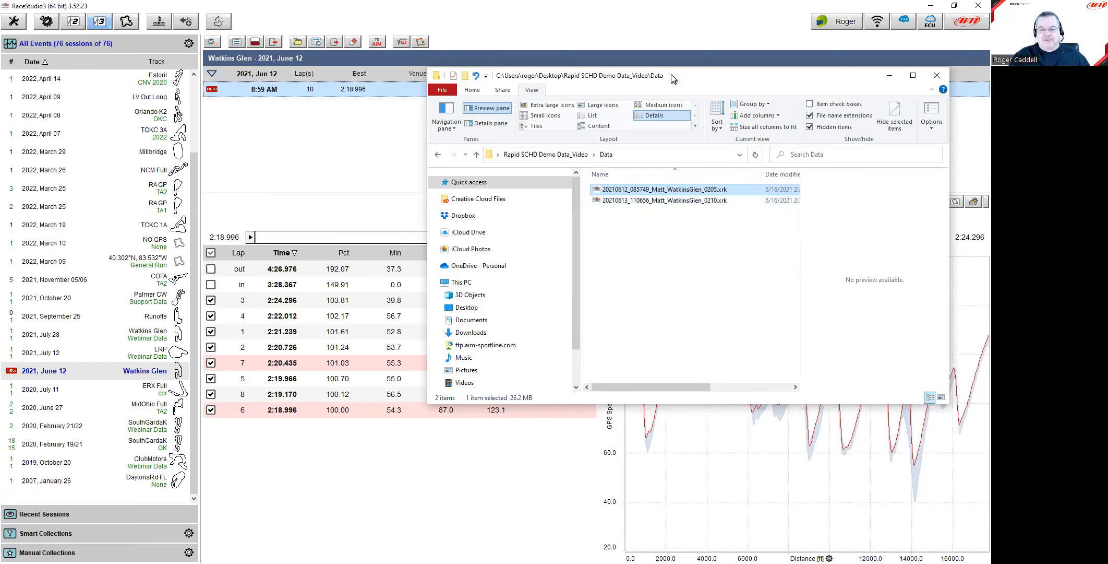
pyautogui.moveTo(676, 78); pyautogui.dragTo(749, 101)
pyautogui.moveTo(723, 212); pyautogui.dragTo(459, 142)
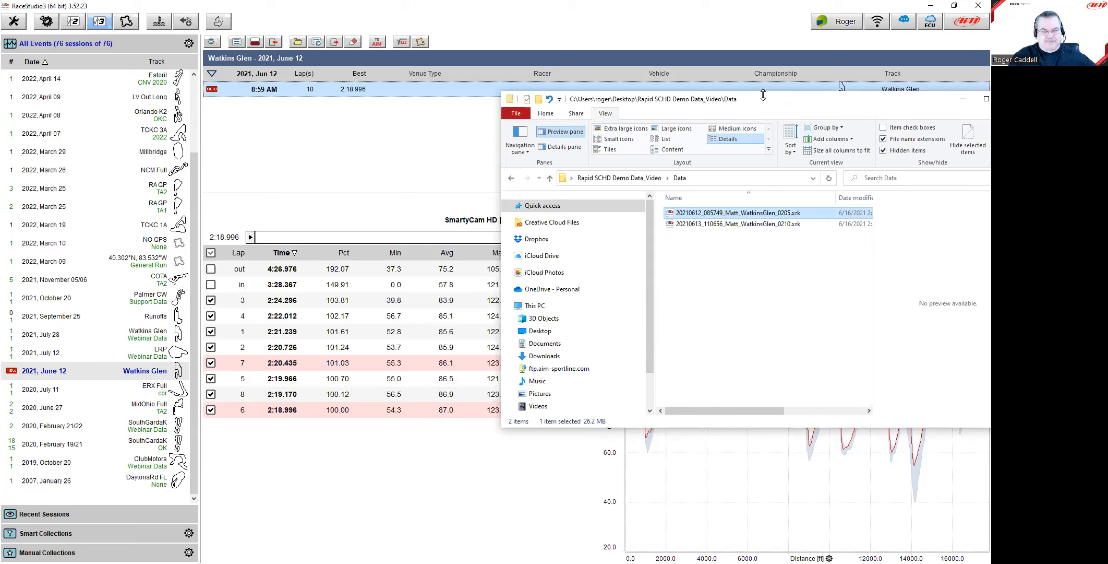
pyautogui.moveTo(758, 102); pyautogui.dragTo(990, 101)
pyautogui.moveTo(841, 89); pyautogui.dragTo(421, 120)
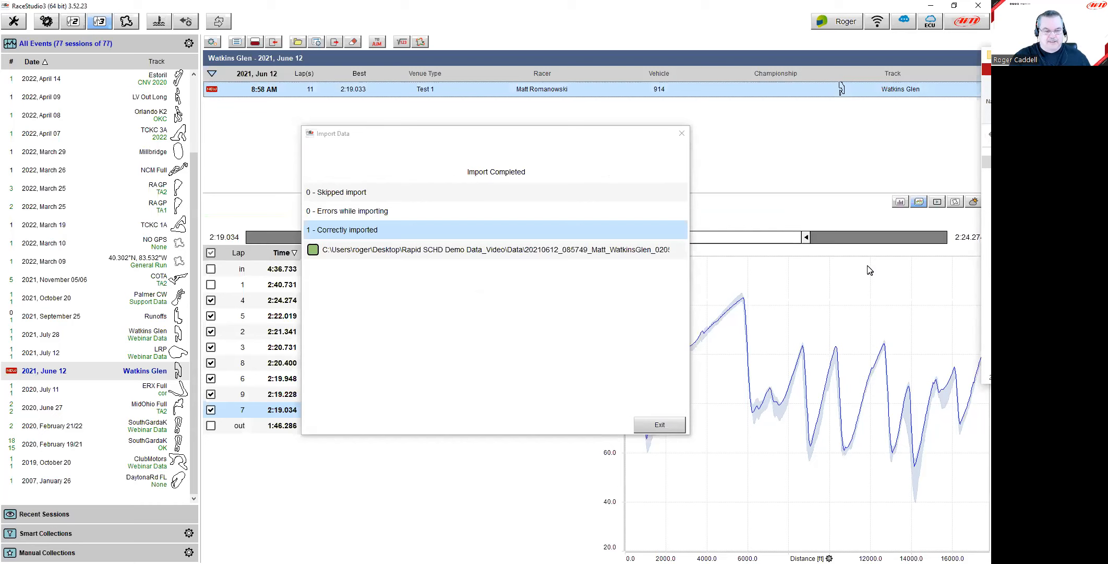
# Step: Exit the Import Data dialog to show the 8:58 AM session's lap table and speed chart
pyautogui.click(660, 425)
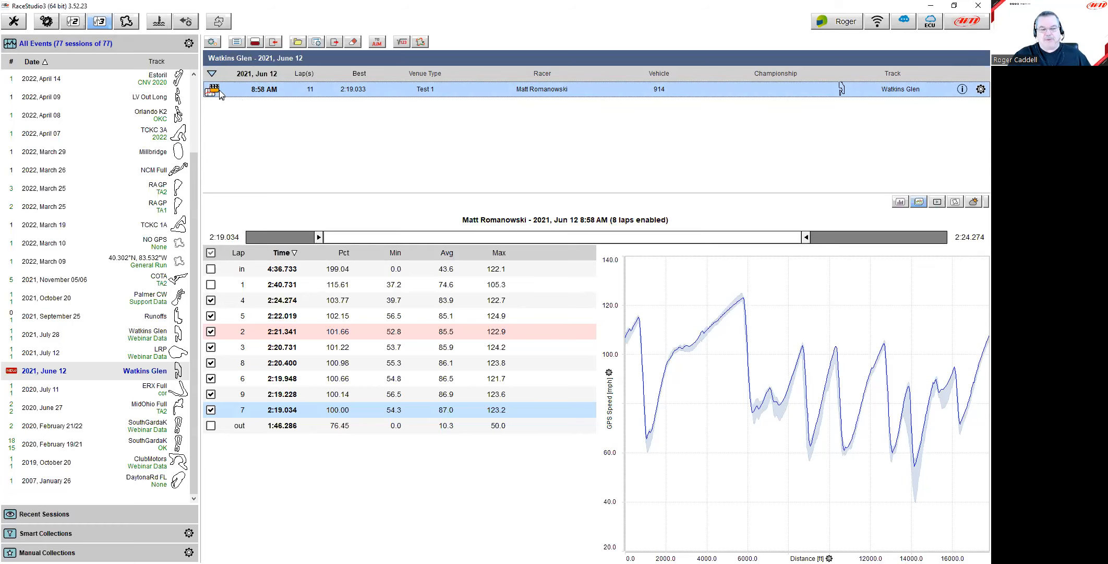
# Step: Open the 8:58 AM session's best lap (2:19.034) video and sync it into the Esses at 118.1 mph
pyautogui.doubleClick(227, 92)
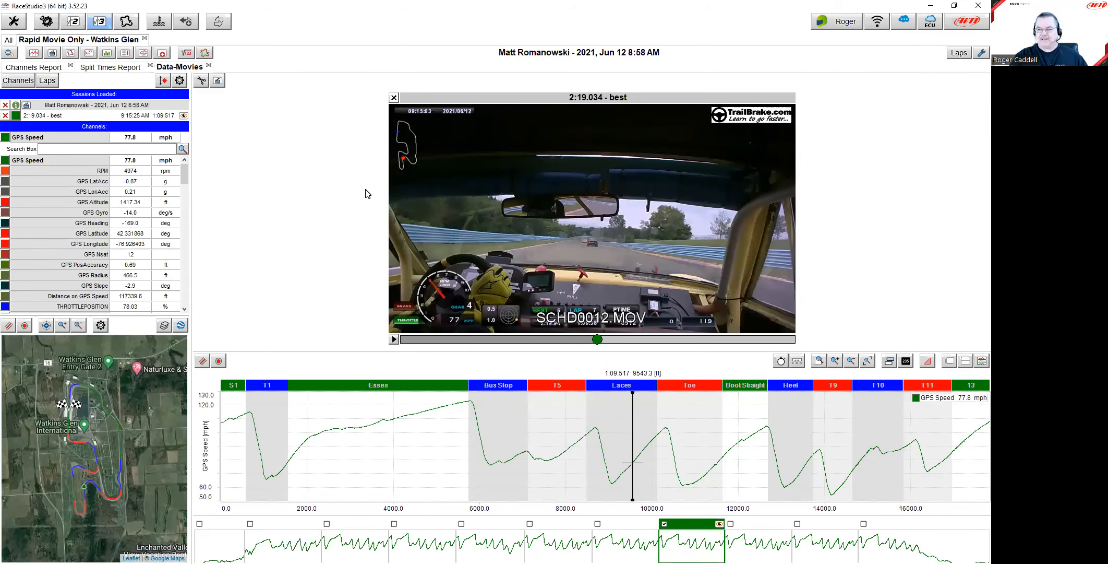
pyautogui.click(402, 453)
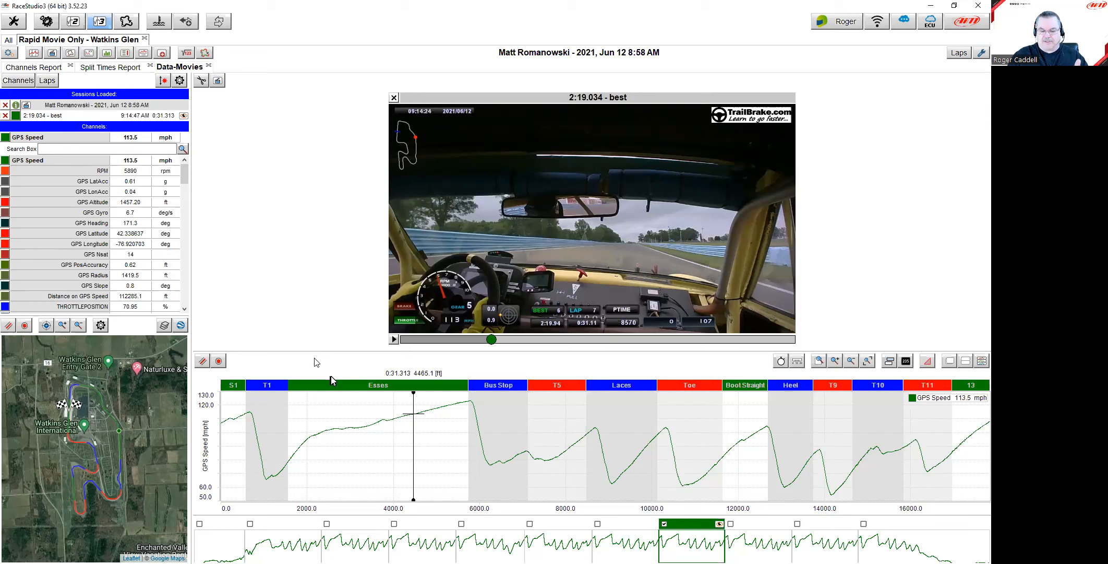
pyautogui.moveTo(408, 441); pyautogui.dragTo(440, 447)
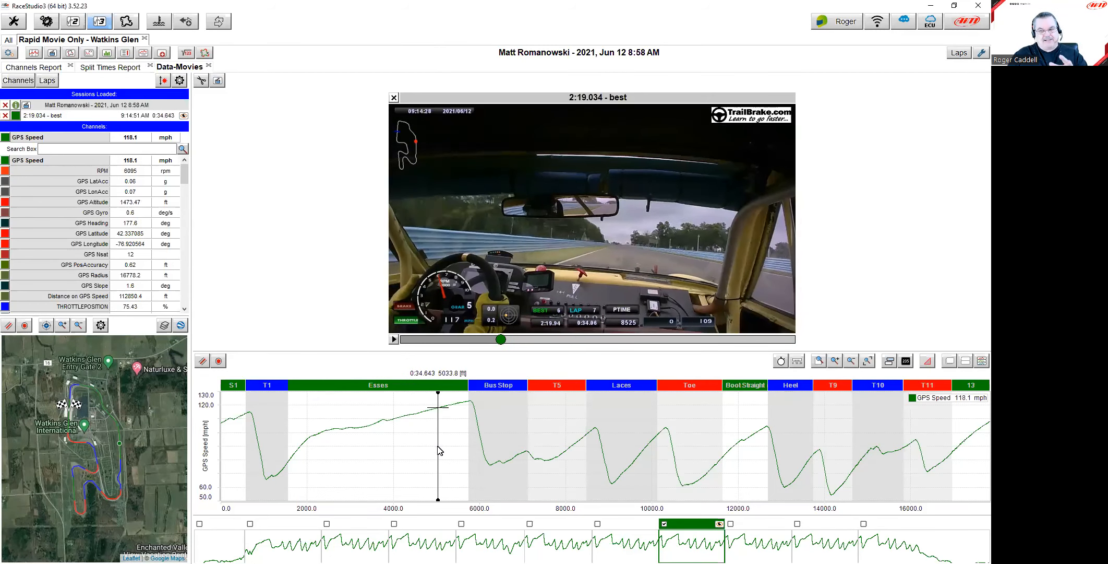
pyautogui.moveTo(41, 138)
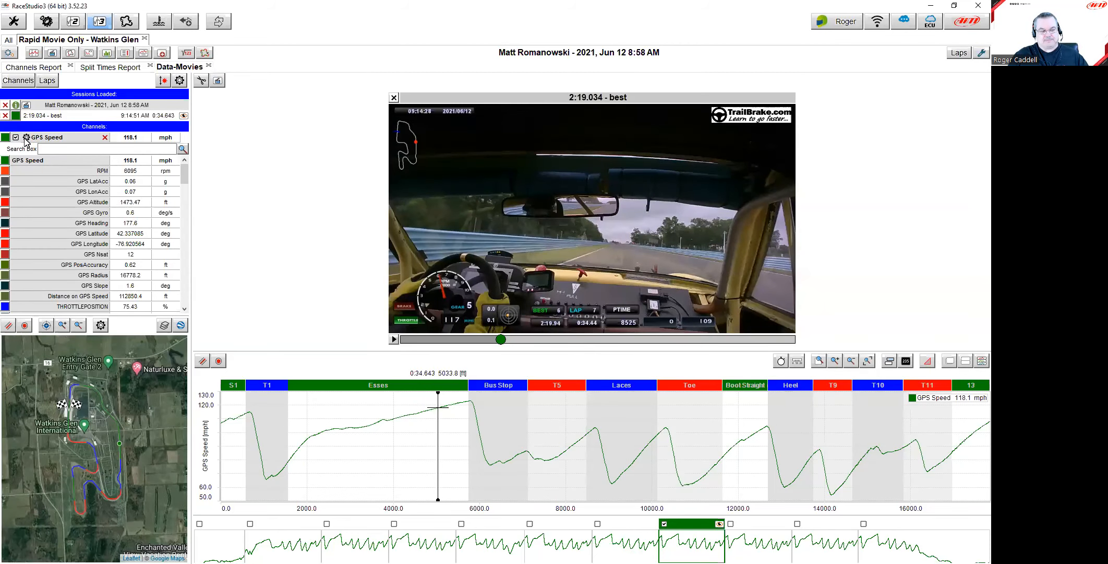
pyautogui.click(26, 138)
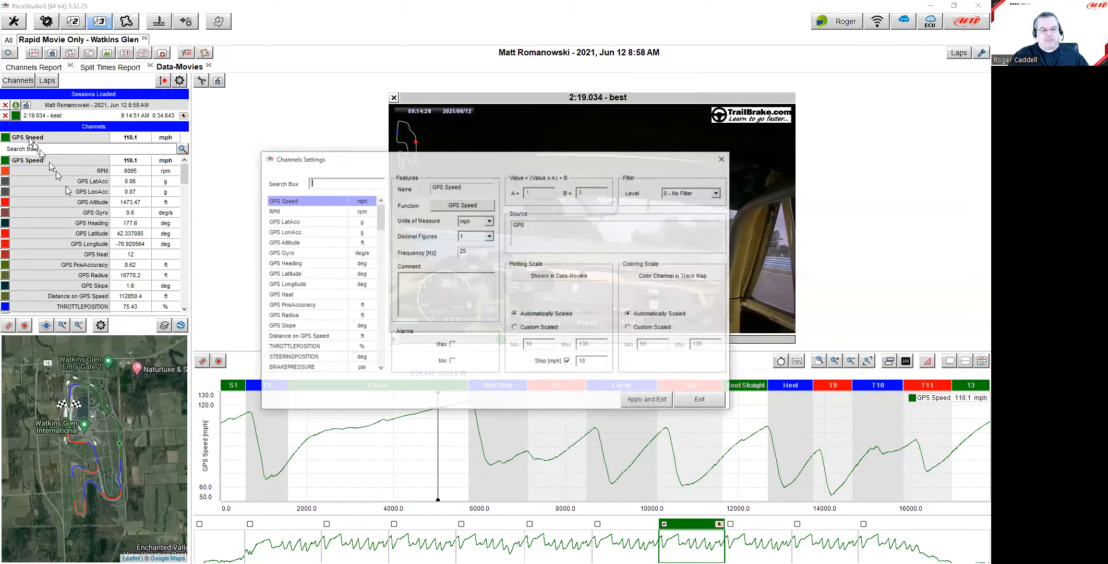
pyautogui.moveTo(555, 162); pyautogui.dragTo(623, 97)
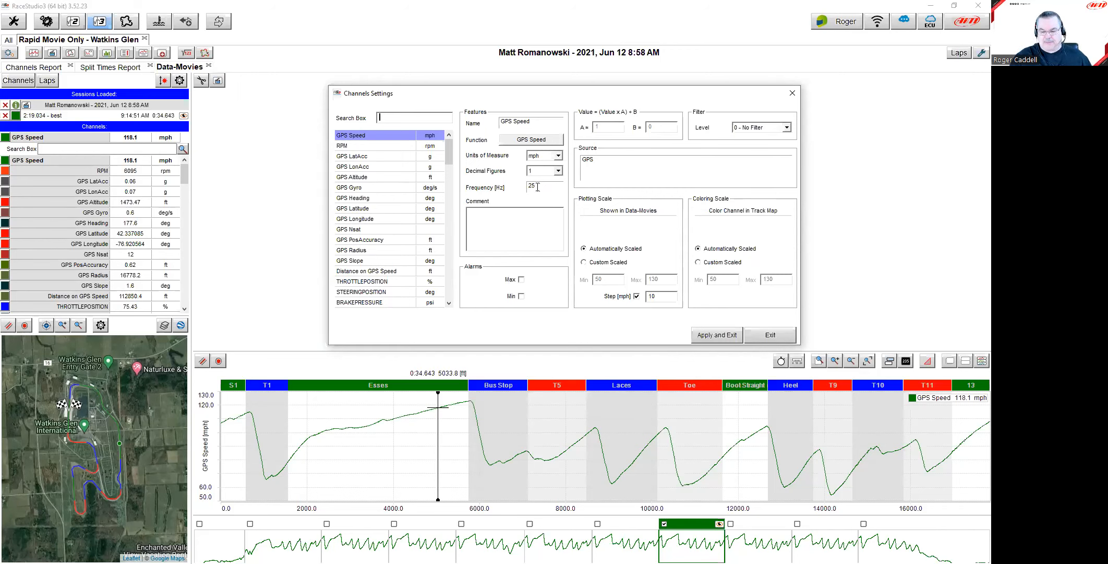
pyautogui.click(767, 338)
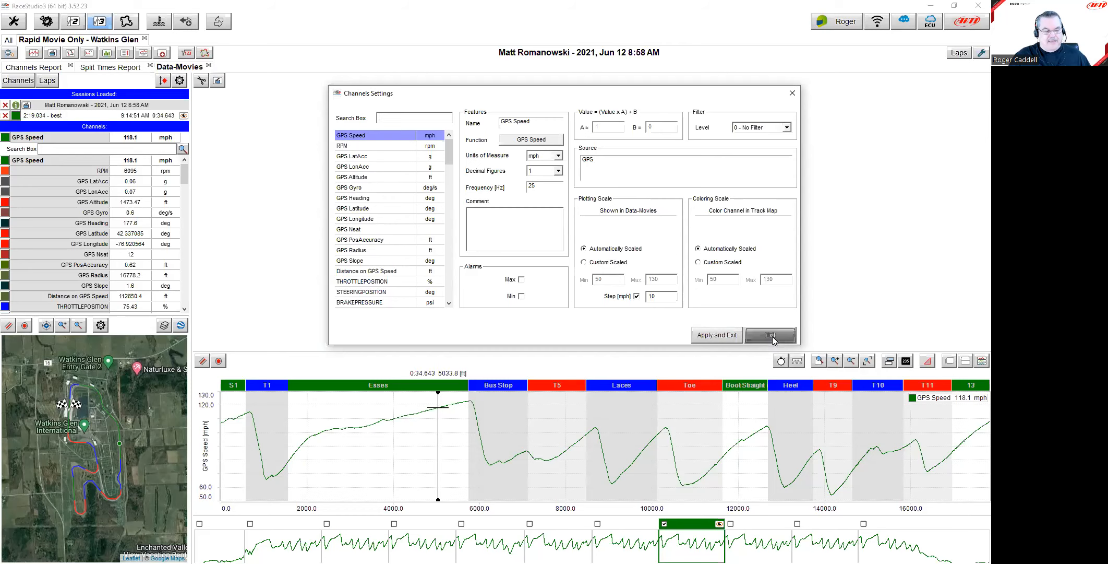
pyautogui.moveTo(186, 174); pyautogui.dragTo(181, 193)
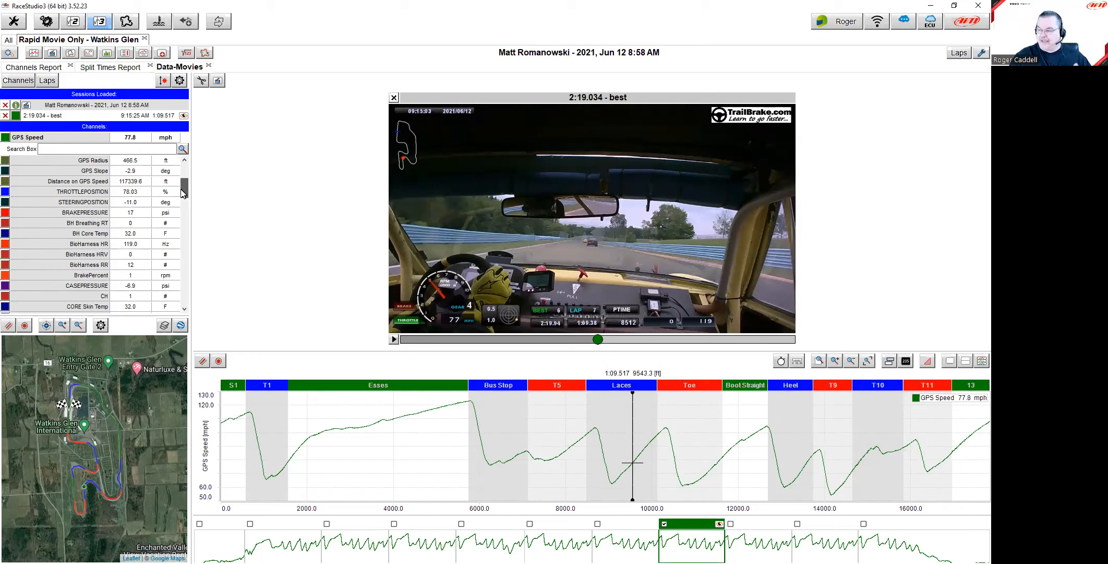
pyautogui.moveTo(182, 193); pyautogui.dragTo(188, 171)
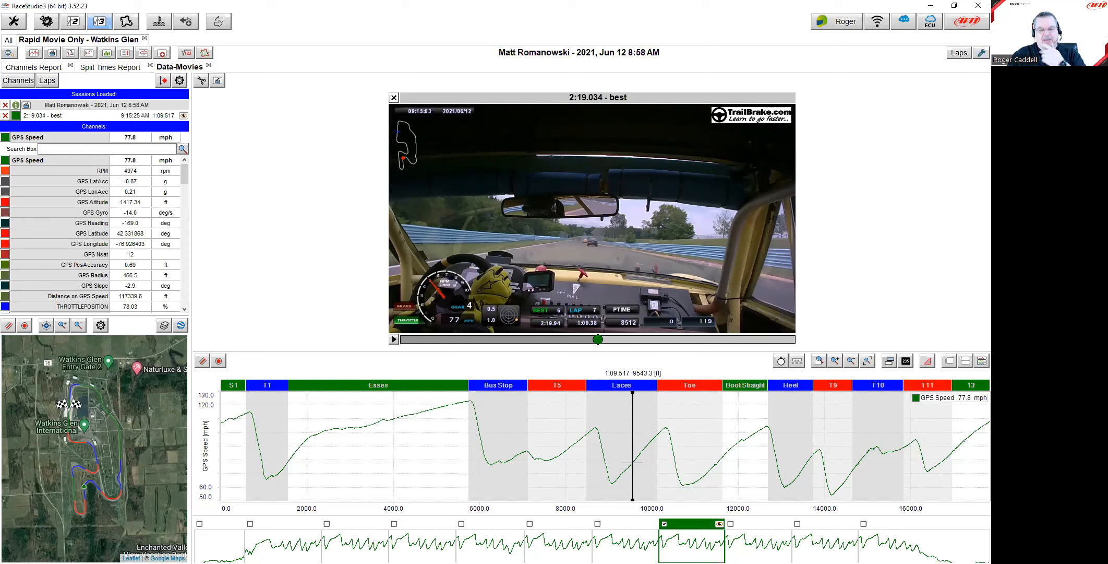
pyautogui.moveTo(991, 55); pyautogui.dragTo(609, 77)
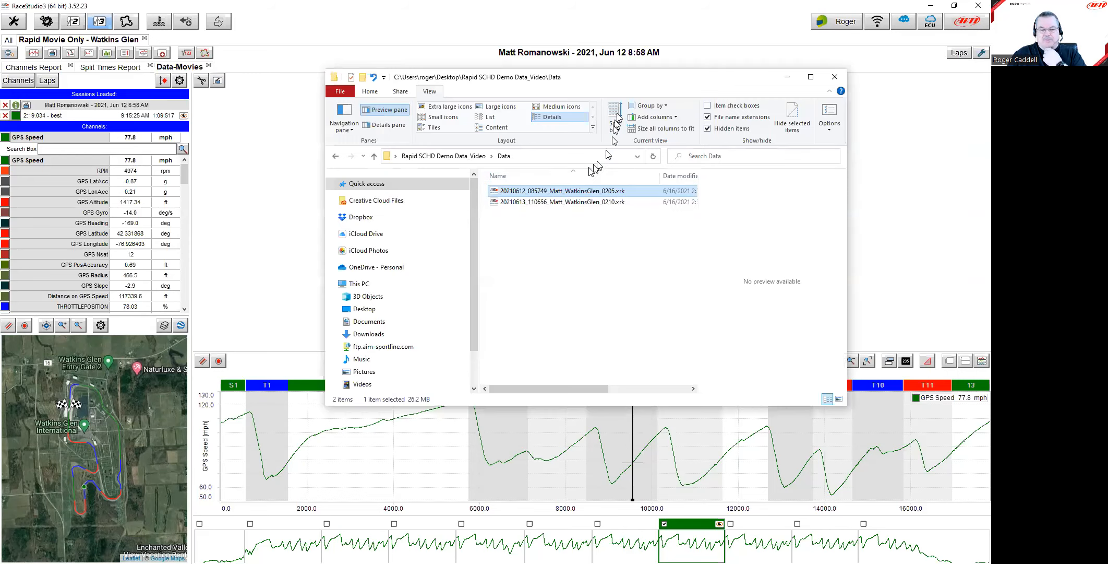
# Step: Preview SCHD0012.MOV and SCHD0019.MOV, then check the June 13 Watkins Glen session file in Data
pyautogui.click(472, 159)
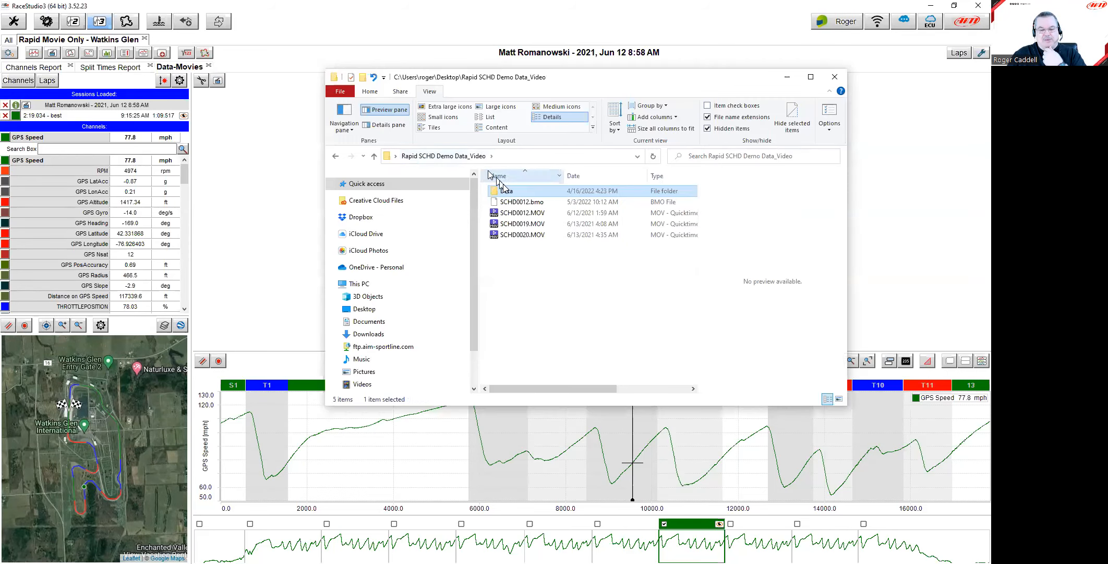
pyautogui.click(537, 213)
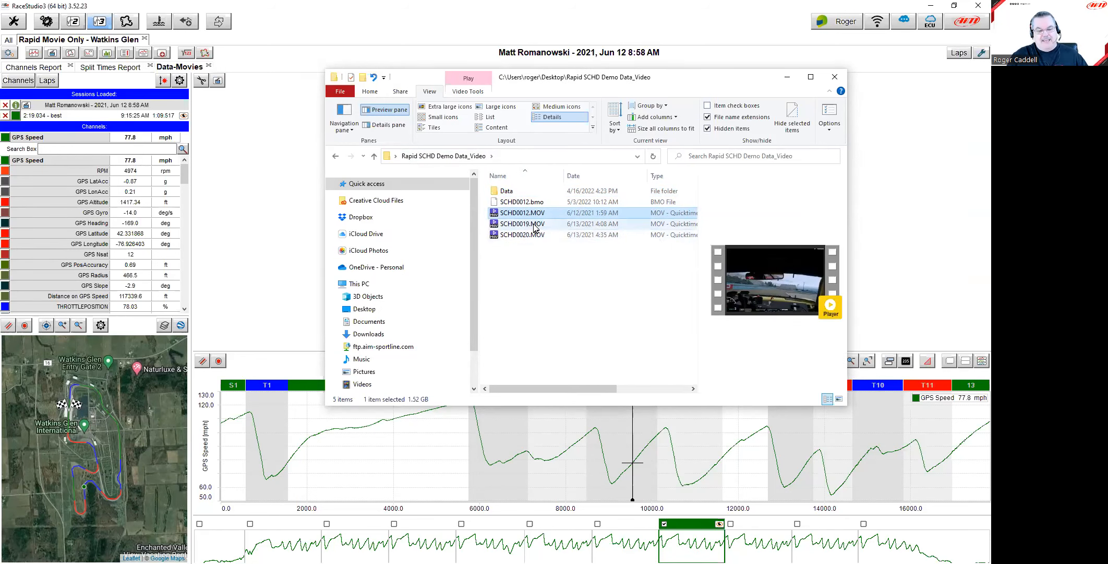
pyautogui.click(546, 225)
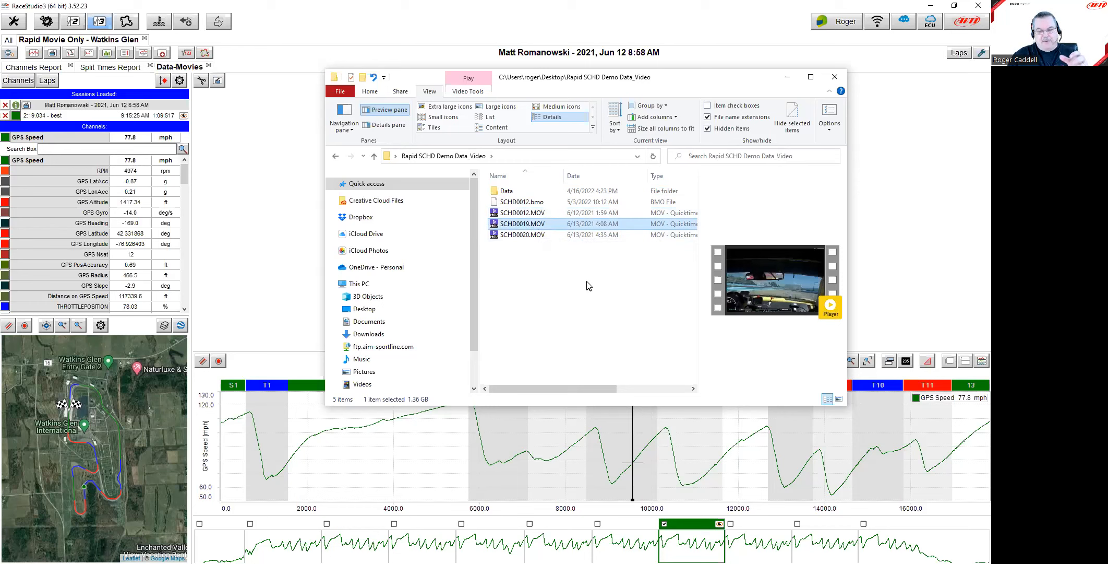
pyautogui.click(500, 192)
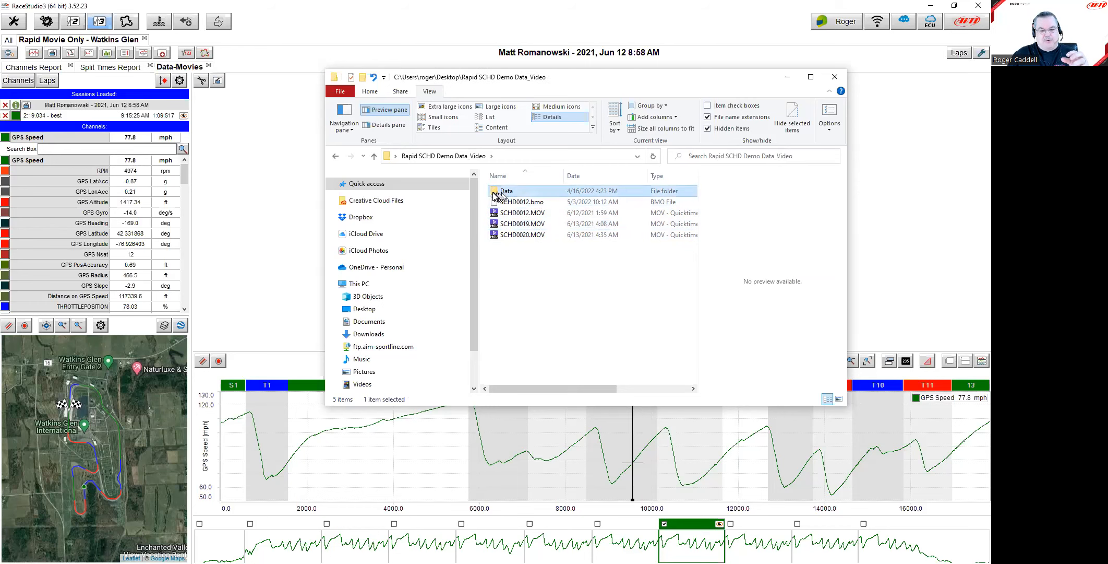
pyautogui.doubleClick(498, 194)
pyautogui.click(542, 203)
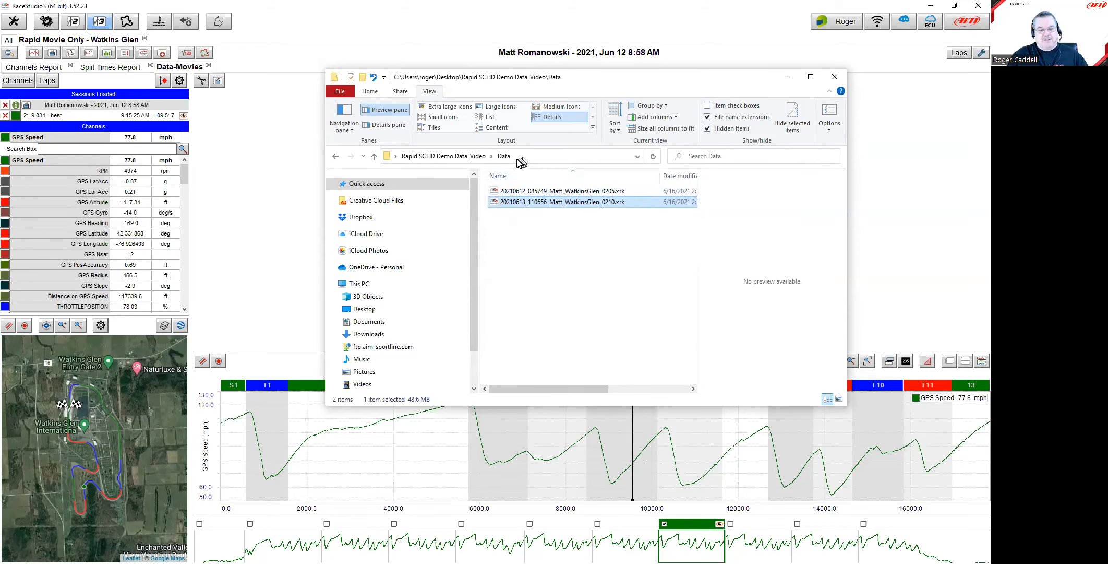
pyautogui.click(443, 156)
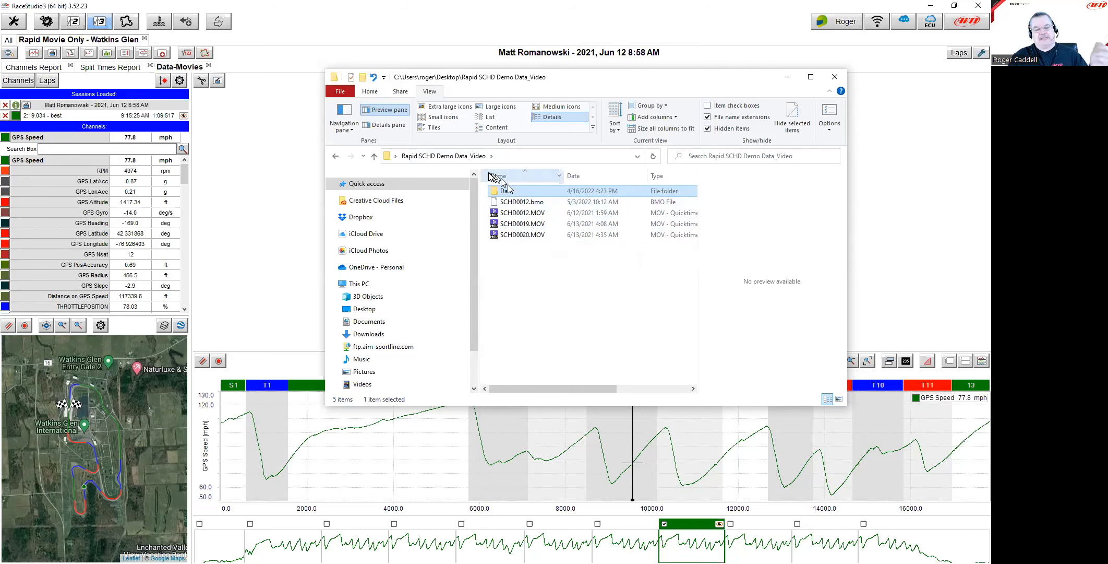
# Step: Reopen the Rapid SCHD Demo Data_Video Data folder from the Desktop, then return to RaceStudio
pyautogui.click(373, 156)
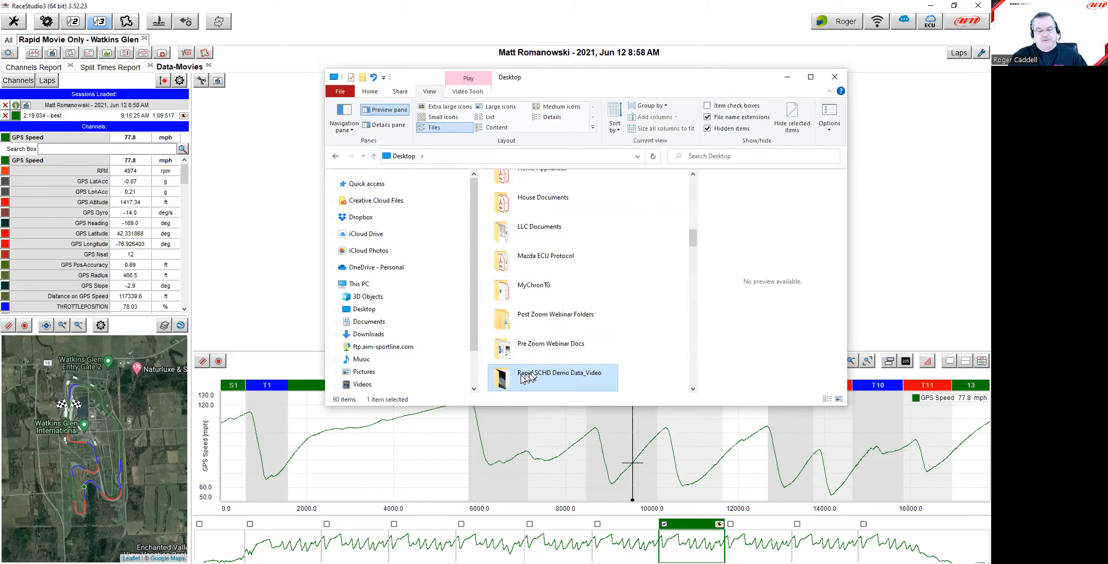
pyautogui.doubleClick(508, 380)
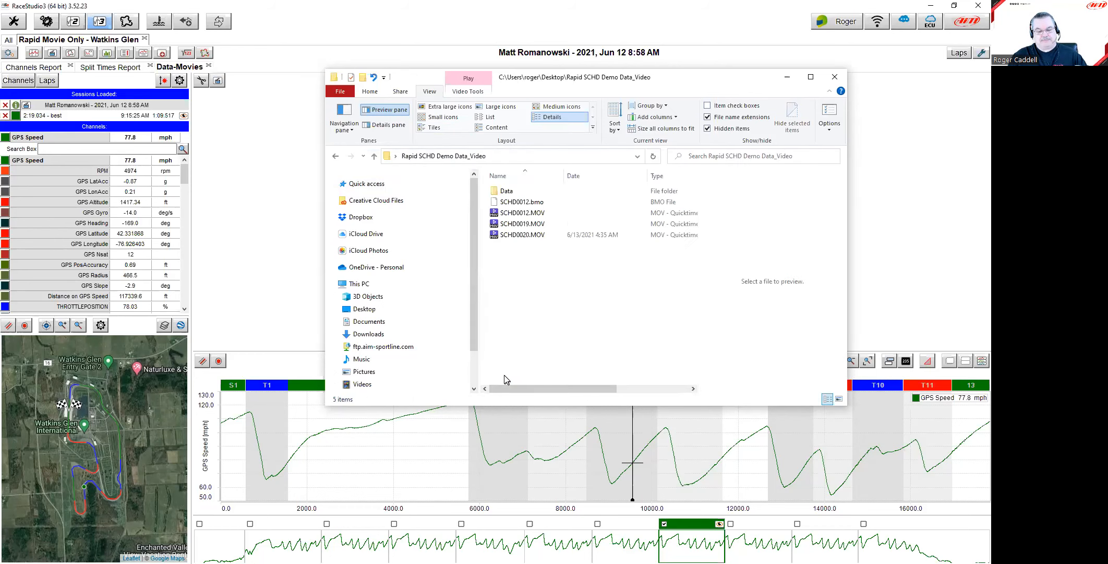
pyautogui.click(502, 194)
pyautogui.doubleClick(502, 194)
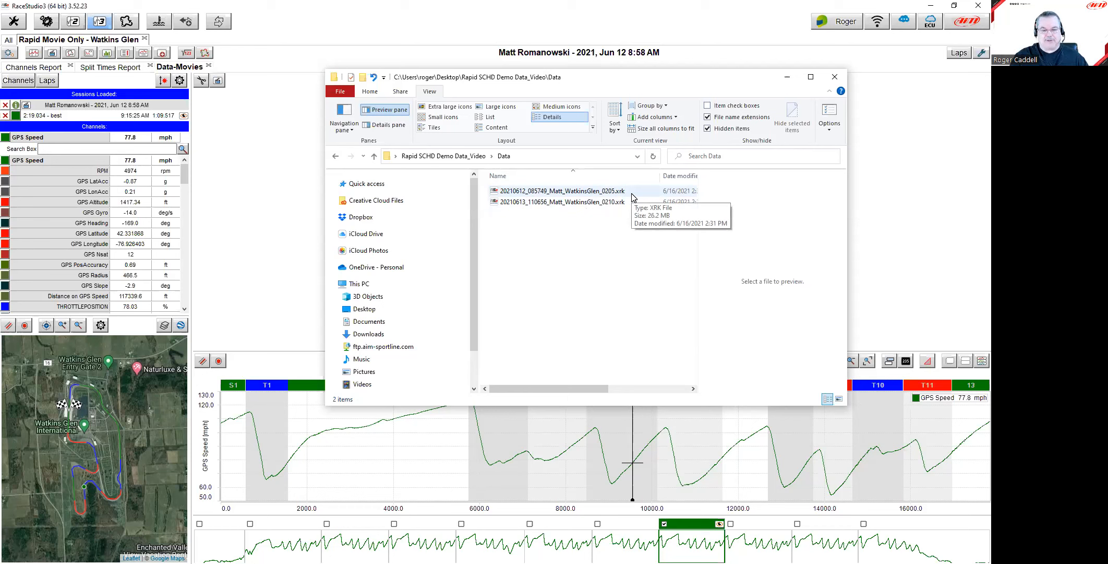
pyautogui.click(470, 156)
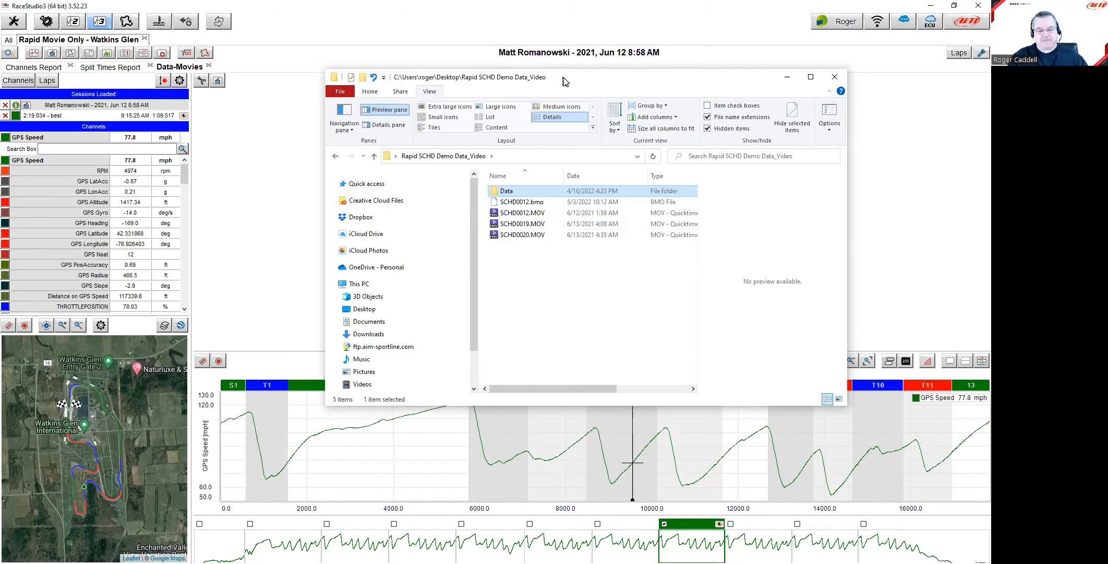
pyautogui.click(881, 186)
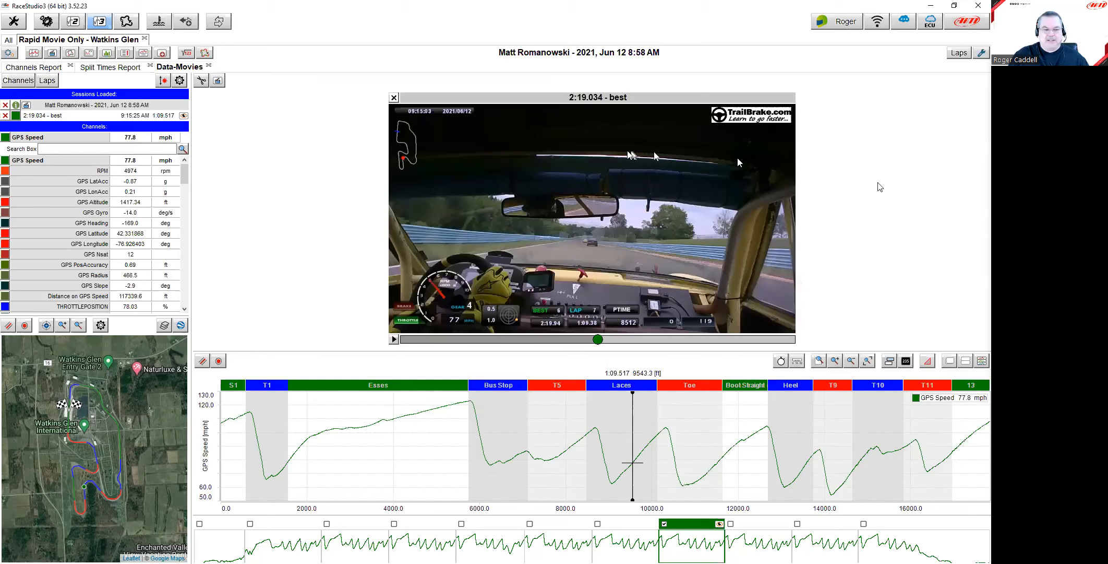
# Step: Close the movie analysis and import SCHD0019.MOV into the database, dismissing the import report
pyautogui.click(145, 39)
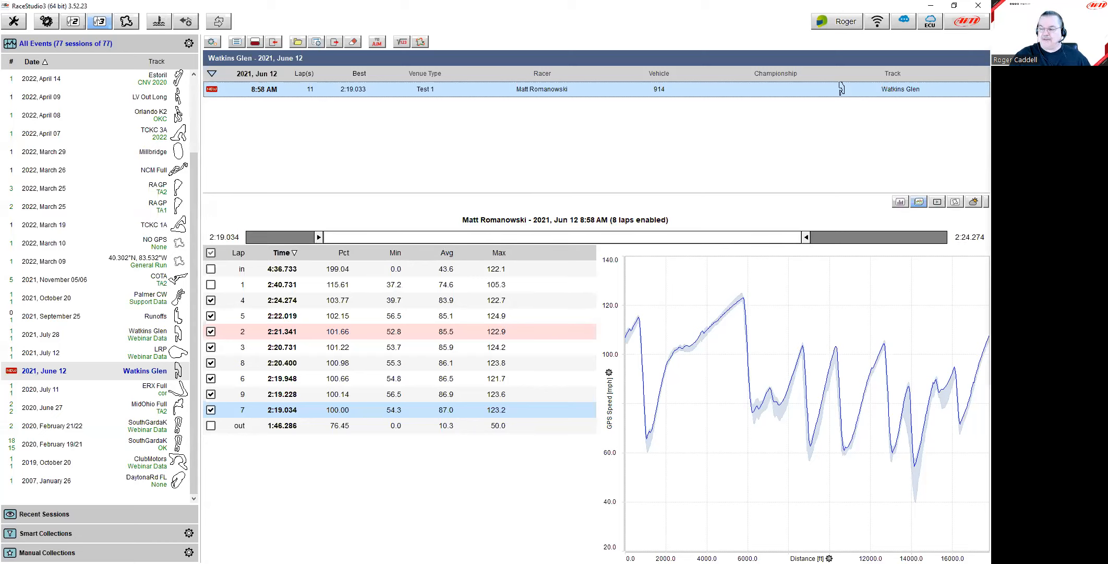
pyautogui.moveTo(989, 180); pyautogui.dragTo(557, 138)
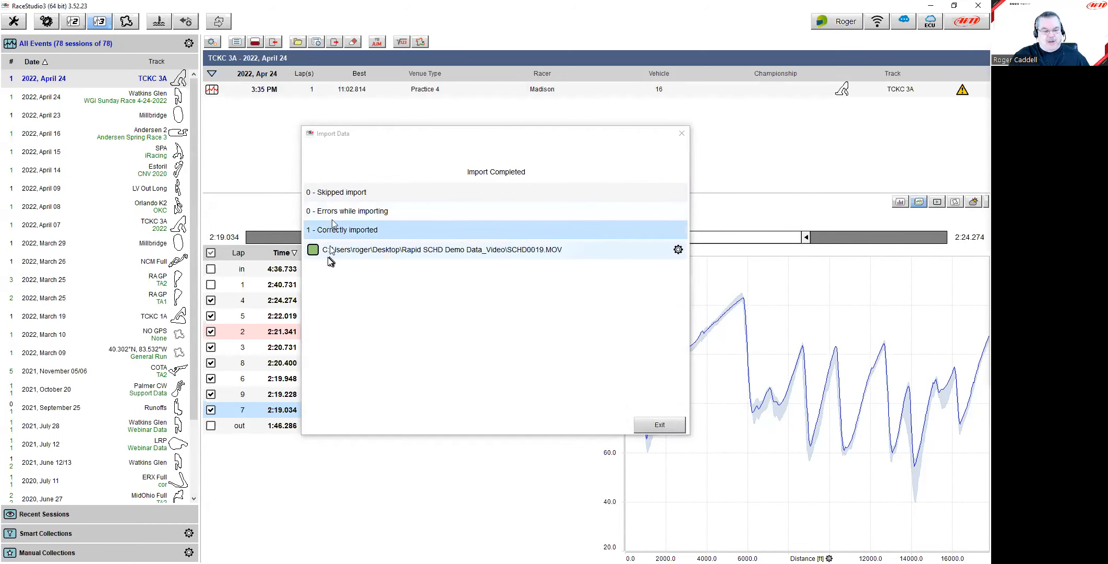
pyautogui.click(661, 425)
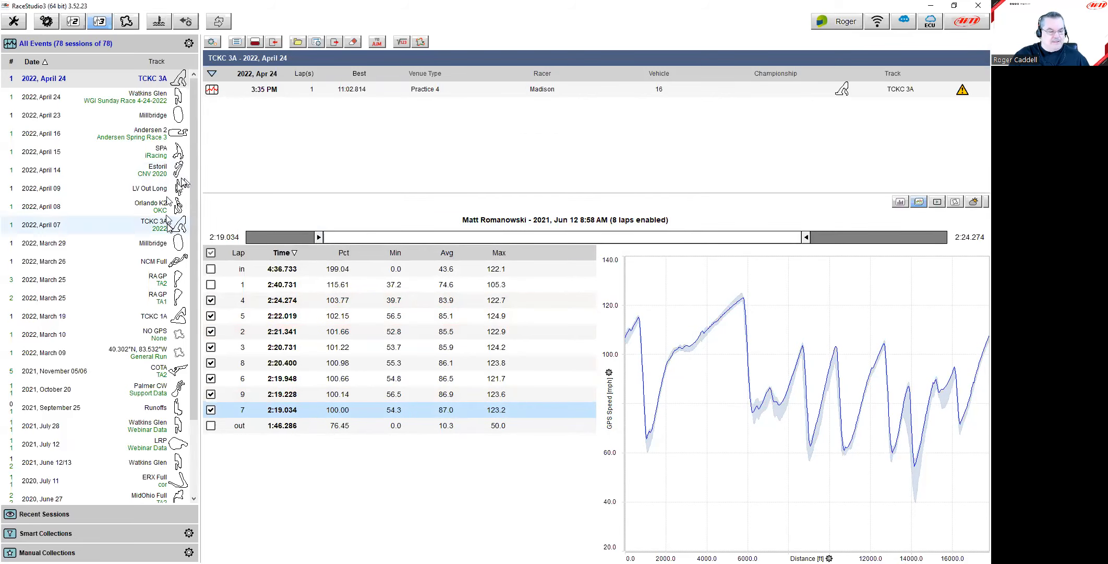
# Step: Select the July 28 Watkins Glen event, import another SmartyCam video, and show the new Madison session
pyautogui.click(154, 431)
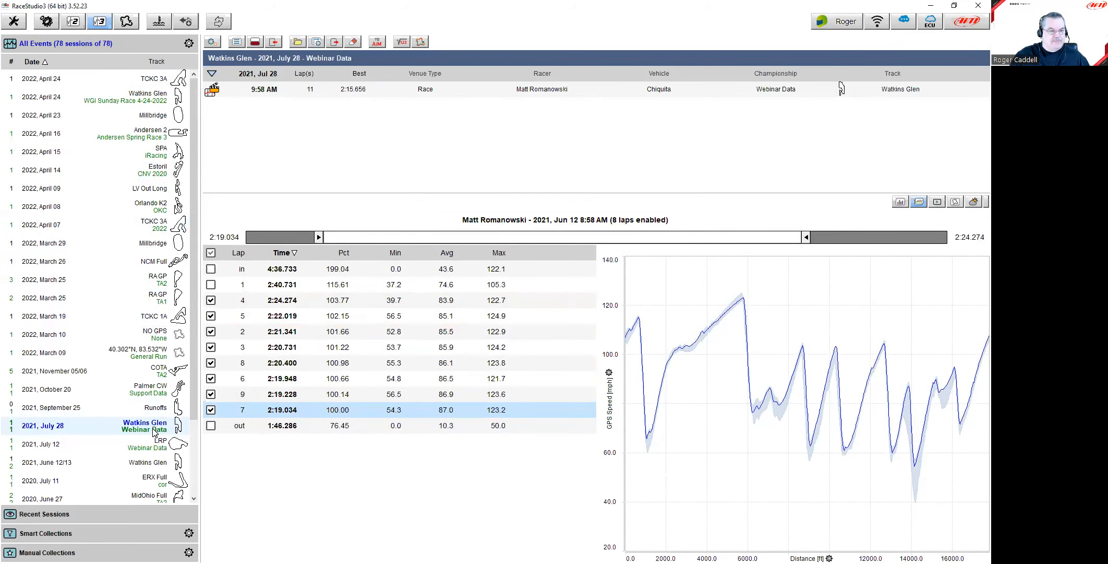
pyautogui.click(352, 93)
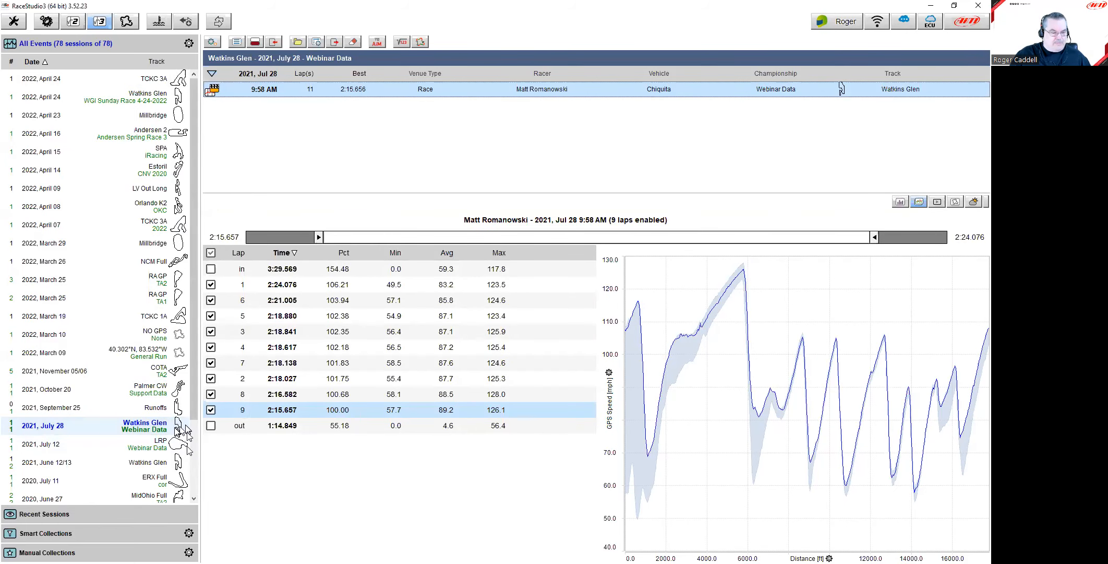
pyautogui.click(155, 427)
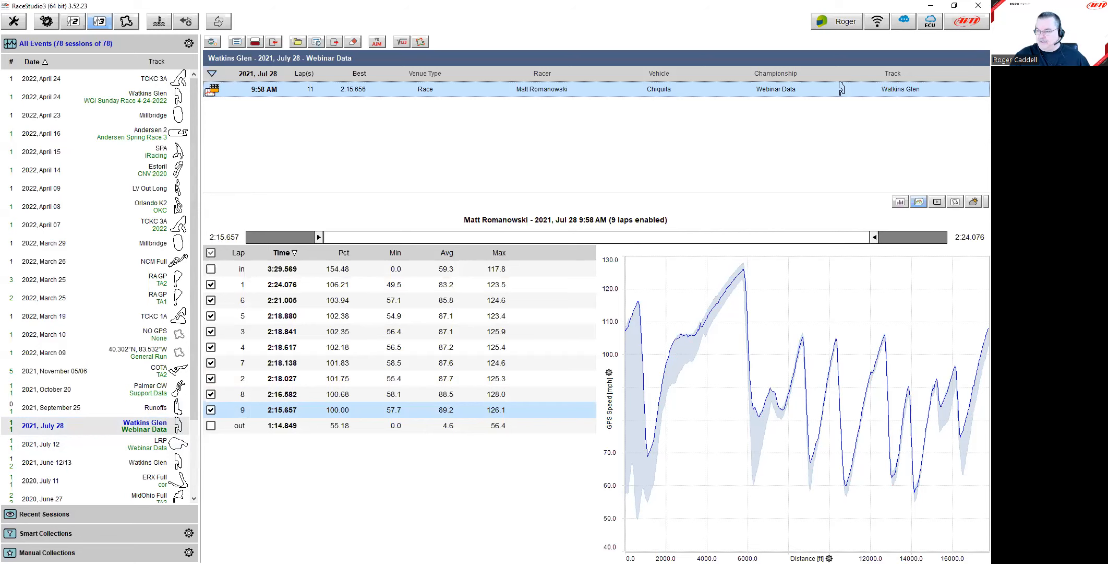
pyautogui.moveTo(920, 228); pyautogui.dragTo(415, 112)
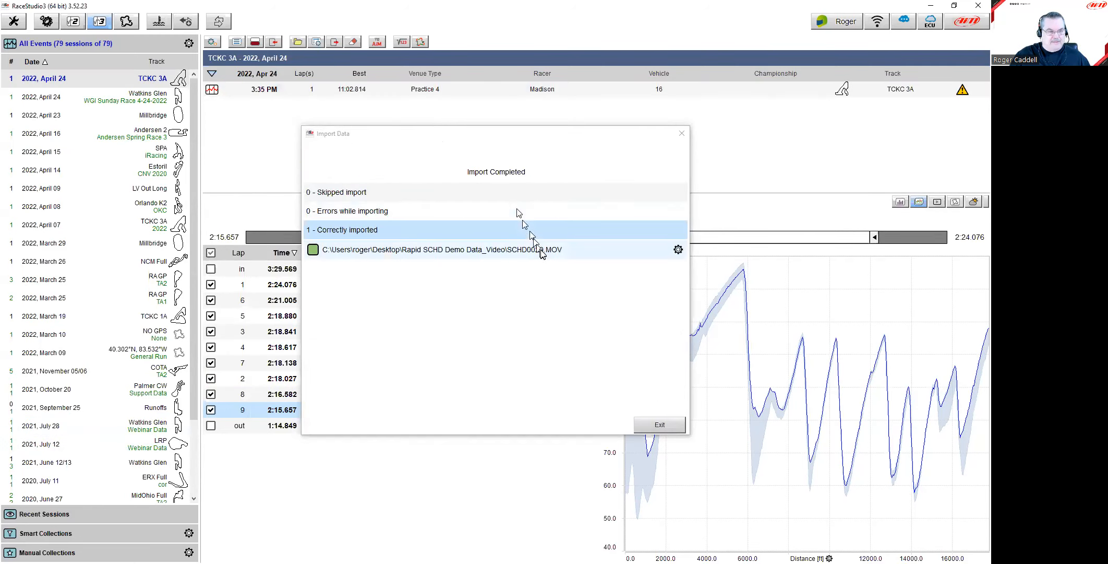
pyautogui.click(648, 426)
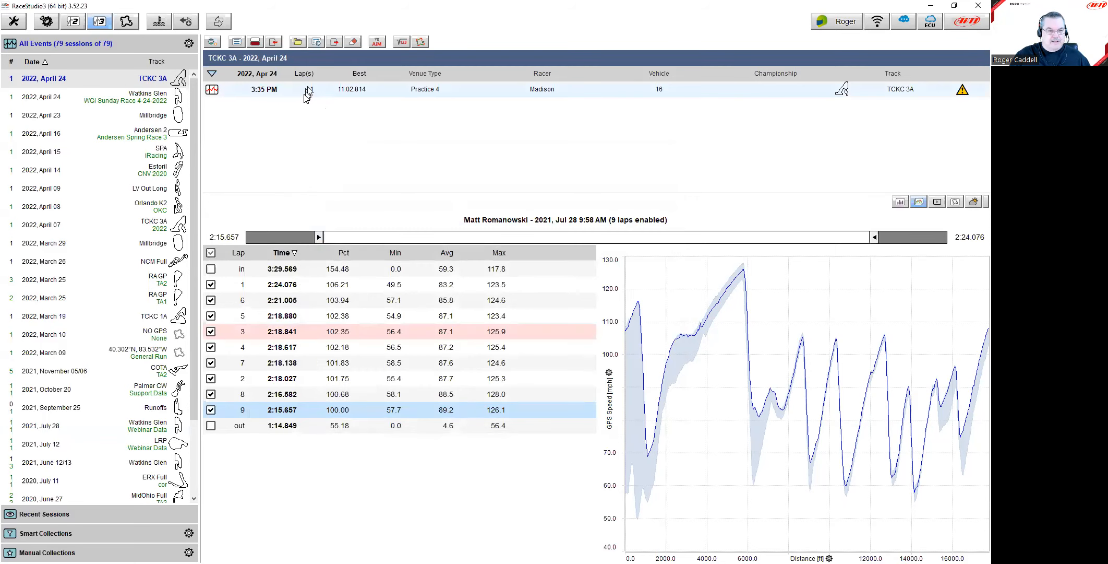
pyautogui.click(308, 89)
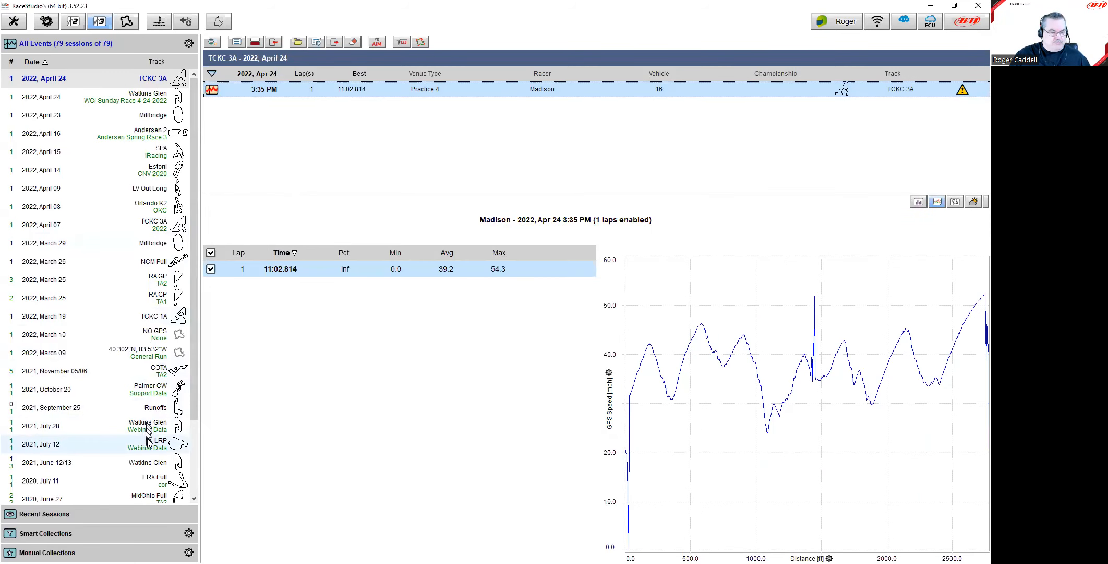
# Step: Browse the July 28 and April 24 Watkins Glen events, then pick the 2021 June 12/13 event
pyautogui.click(167, 428)
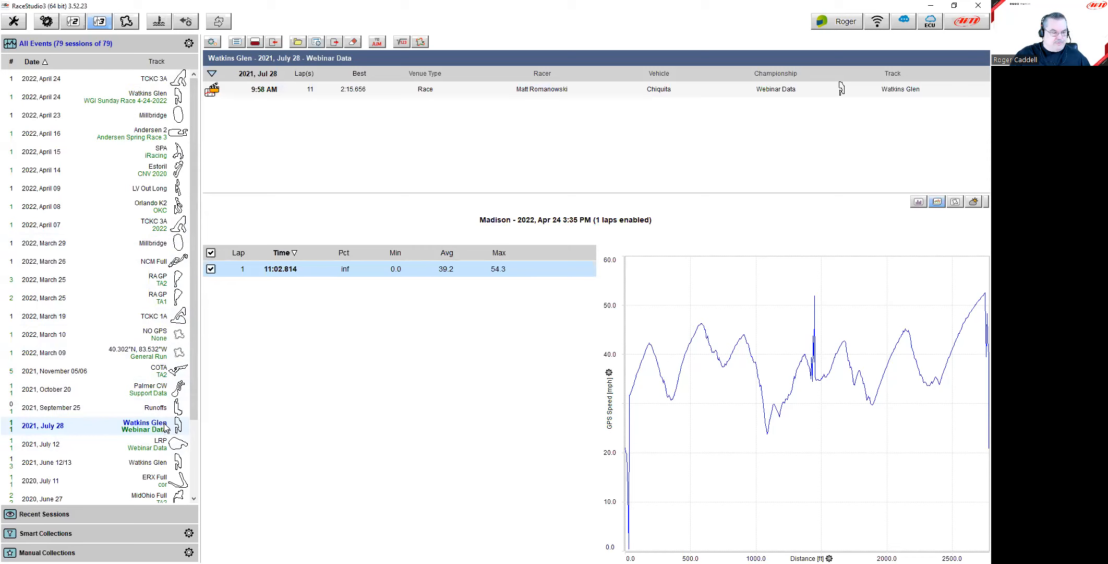
pyautogui.scroll(-2, 166, 427)
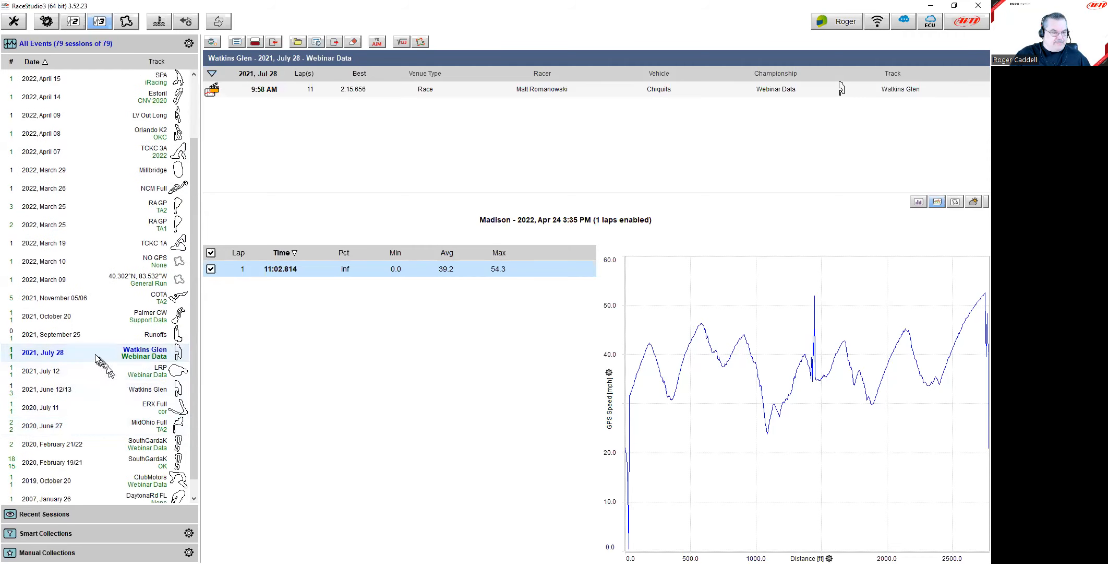
pyautogui.scroll(2, 101, 360)
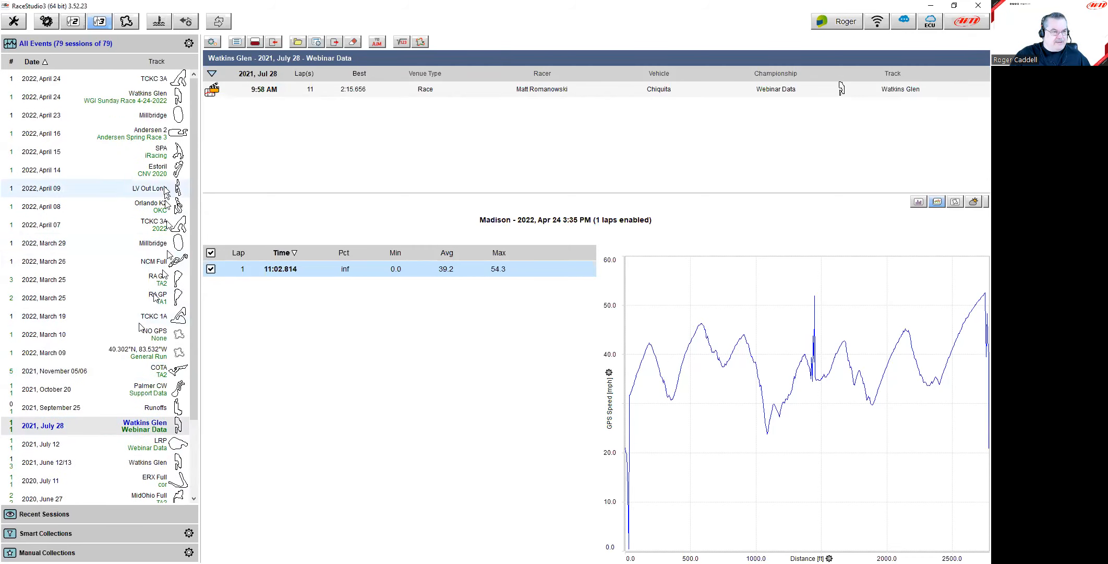
pyautogui.click(148, 100)
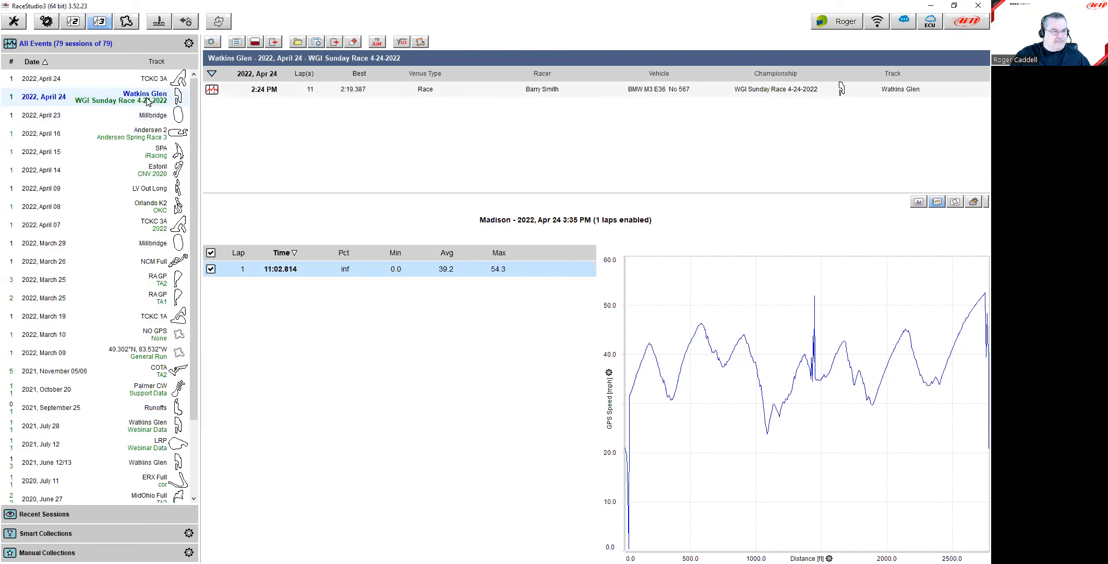
pyautogui.scroll(-3, 148, 101)
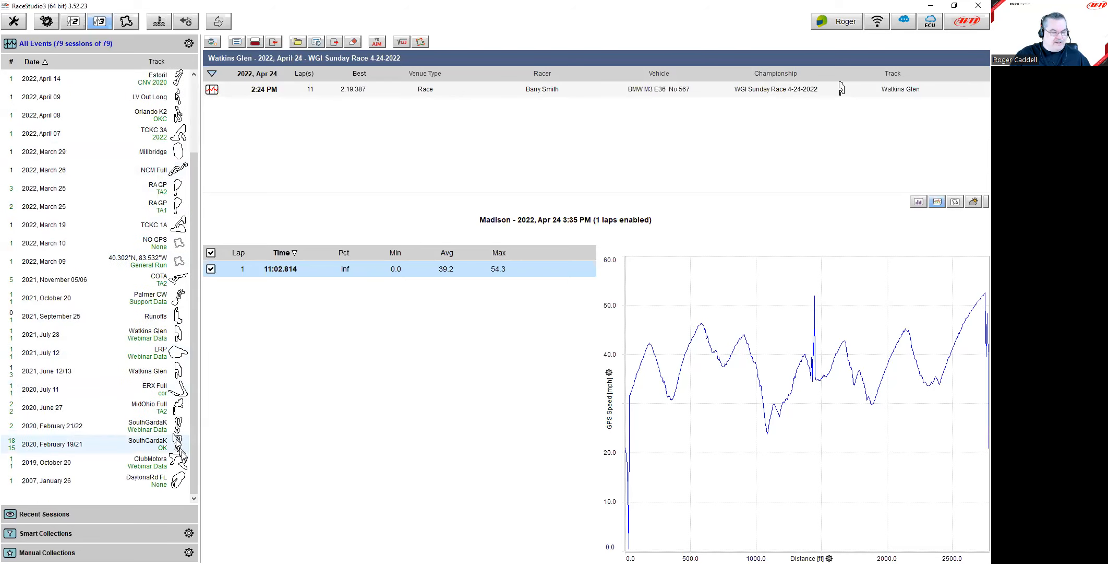
pyautogui.click(157, 371)
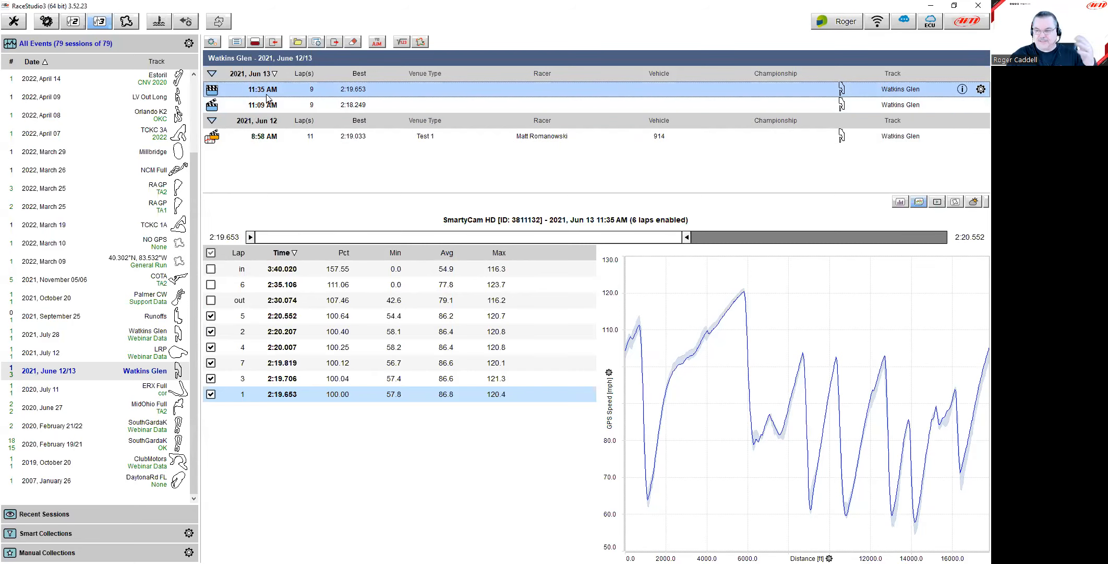
# Step: Open the 11:09 AM session's best lap (2:18.250) and cue the video at 5711.4 ft before Bus Stop
pyautogui.doubleClick(309, 103)
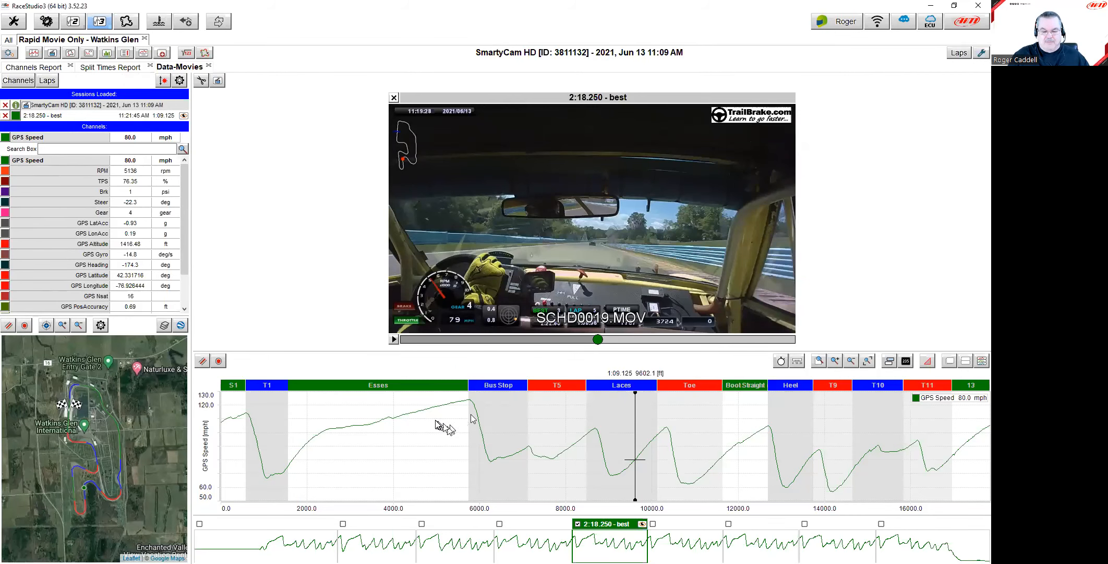
pyautogui.click(470, 433)
pyautogui.click(468, 433)
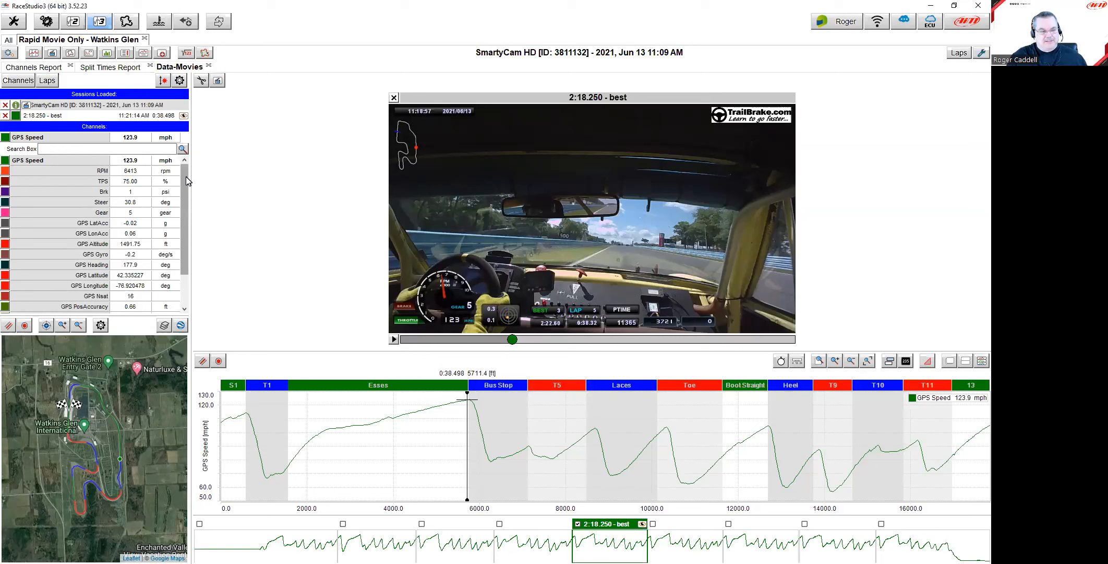
pyautogui.scroll(-2, 185, 178)
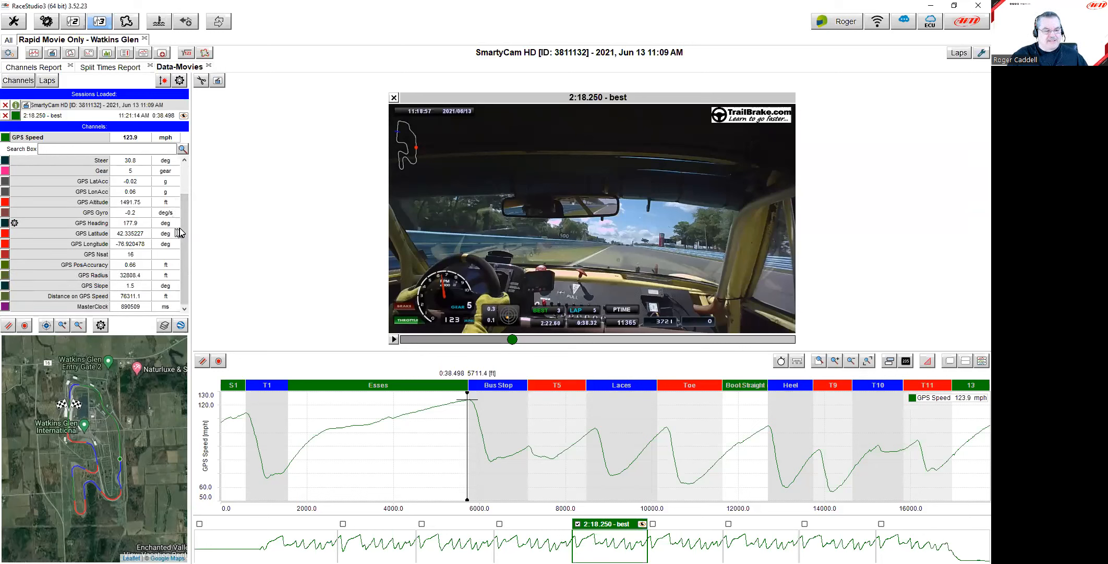
pyautogui.moveTo(183, 229); pyautogui.dragTo(188, 198)
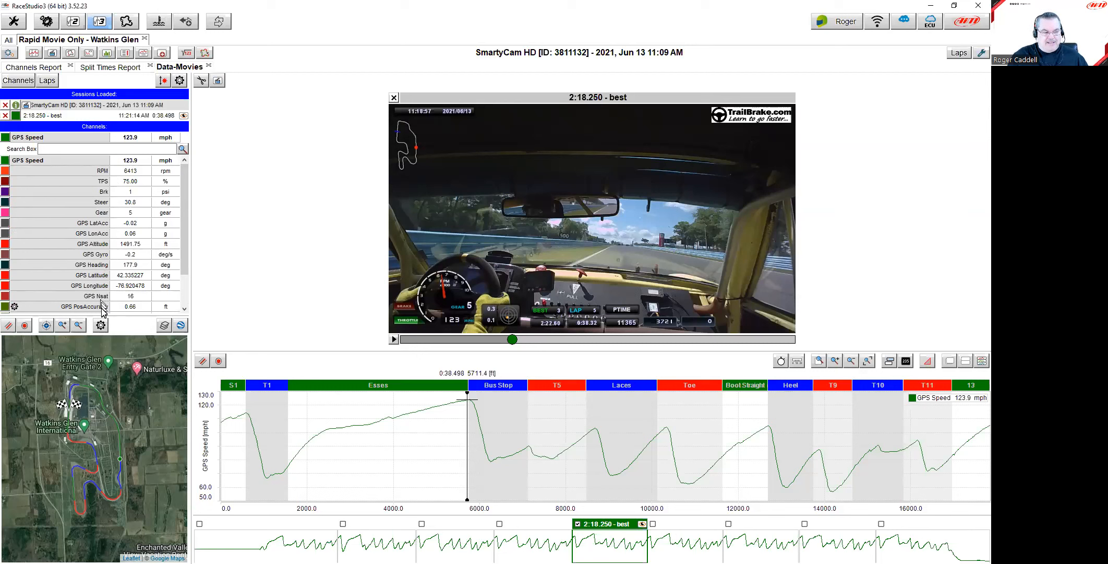
pyautogui.moveTo(185, 220); pyautogui.dragTo(178, 188)
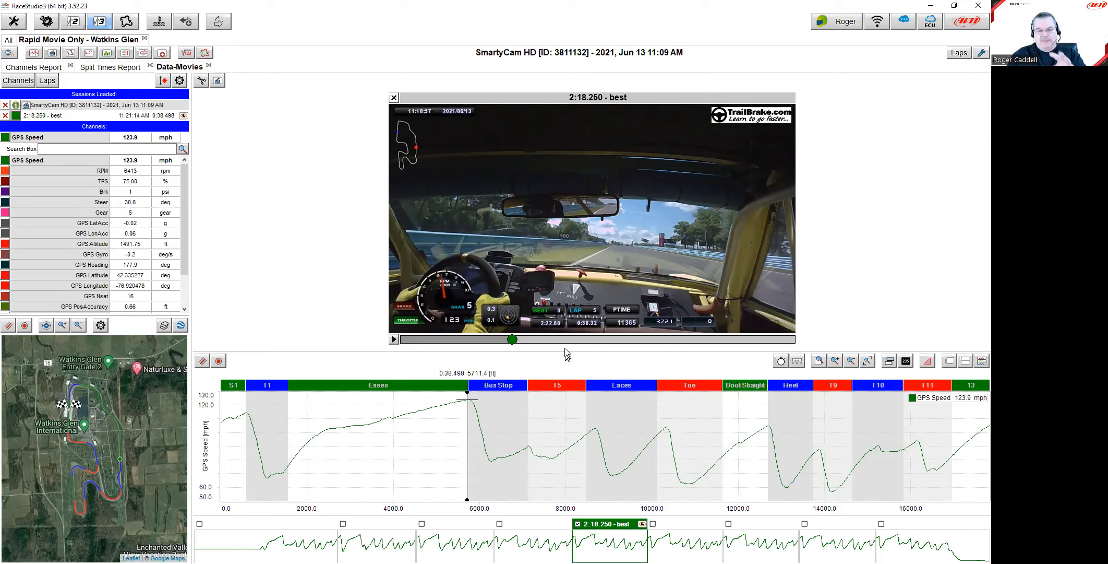
# Step: Review Toe and Esses split times in the Split Times Report, then show the Channels Report
pyautogui.click(94, 67)
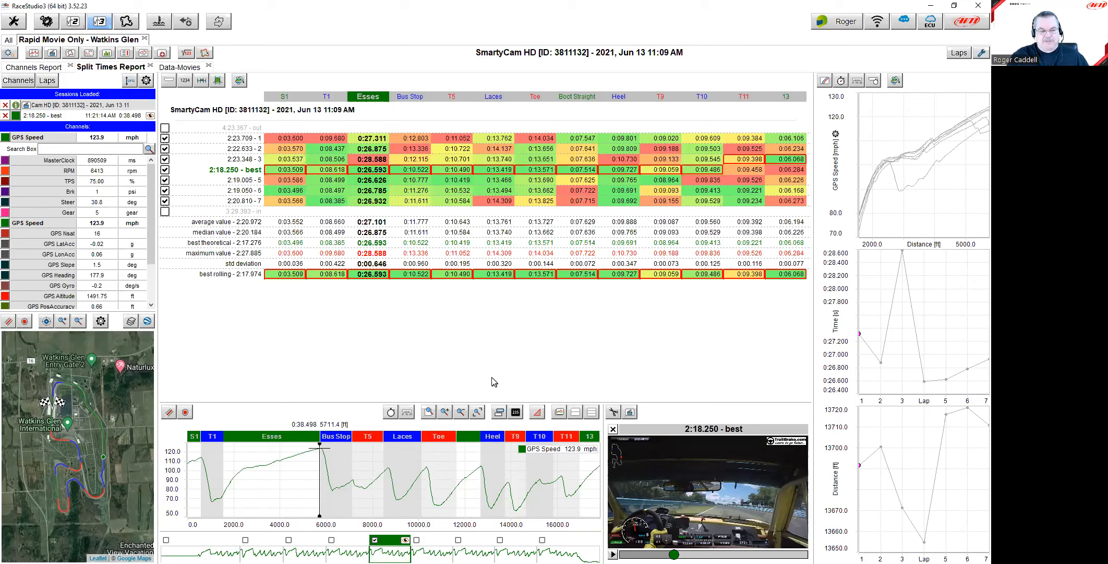
pyautogui.click(431, 487)
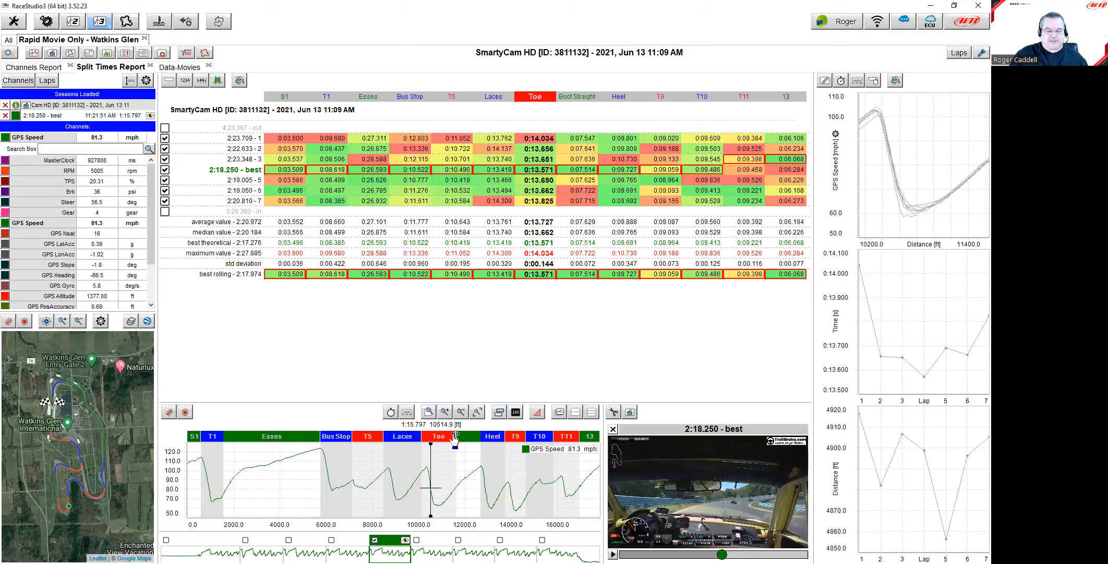
pyautogui.click(283, 485)
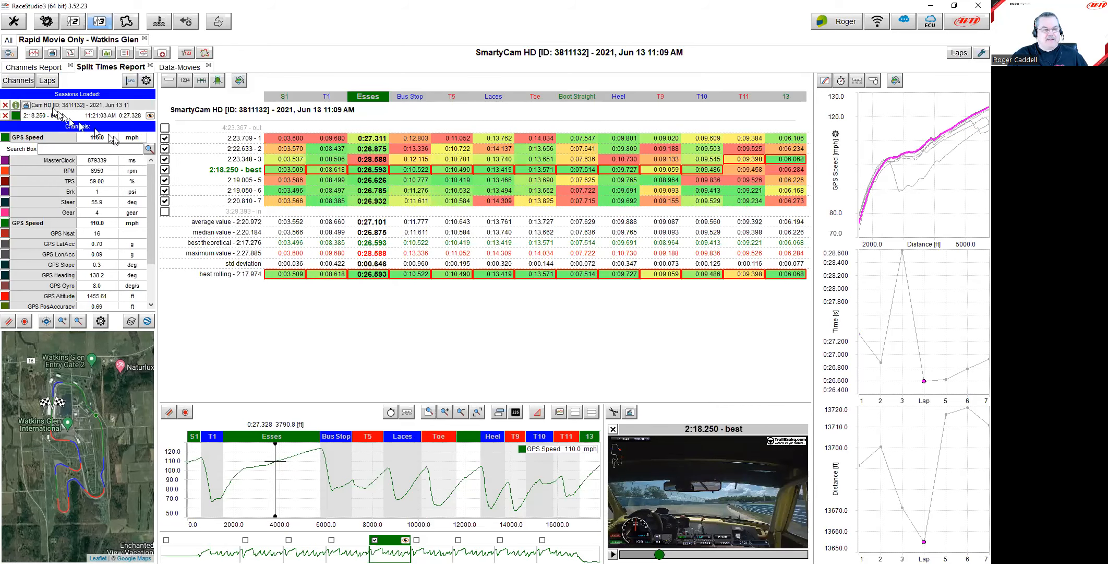
pyautogui.click(37, 68)
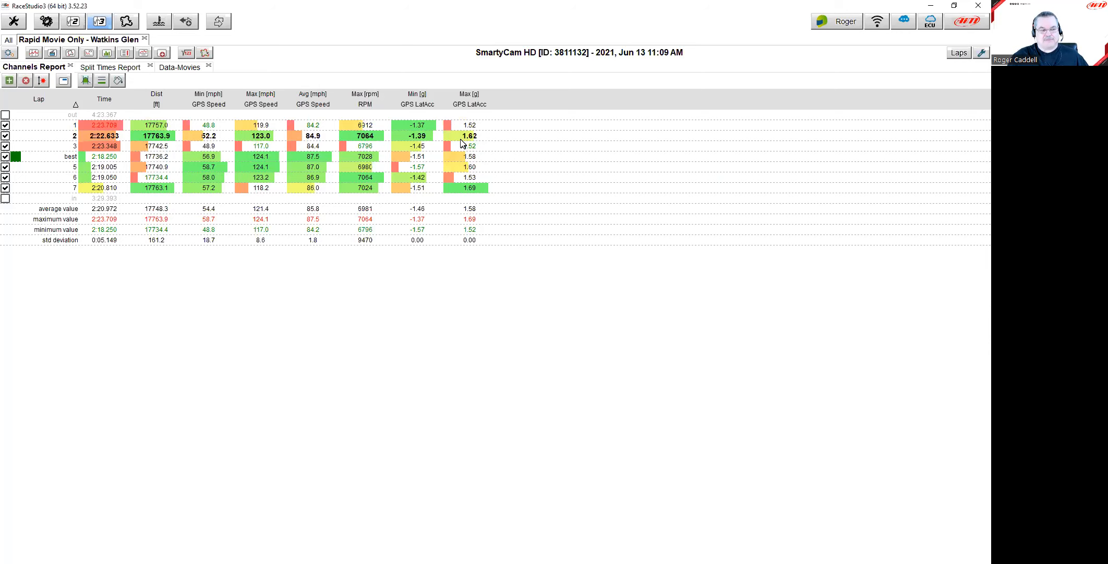
# Step: Close the Rapid Movie Only Watkins Glen analysis and select the June 13 _0210.xrk file in the Data folder
pyautogui.click(177, 68)
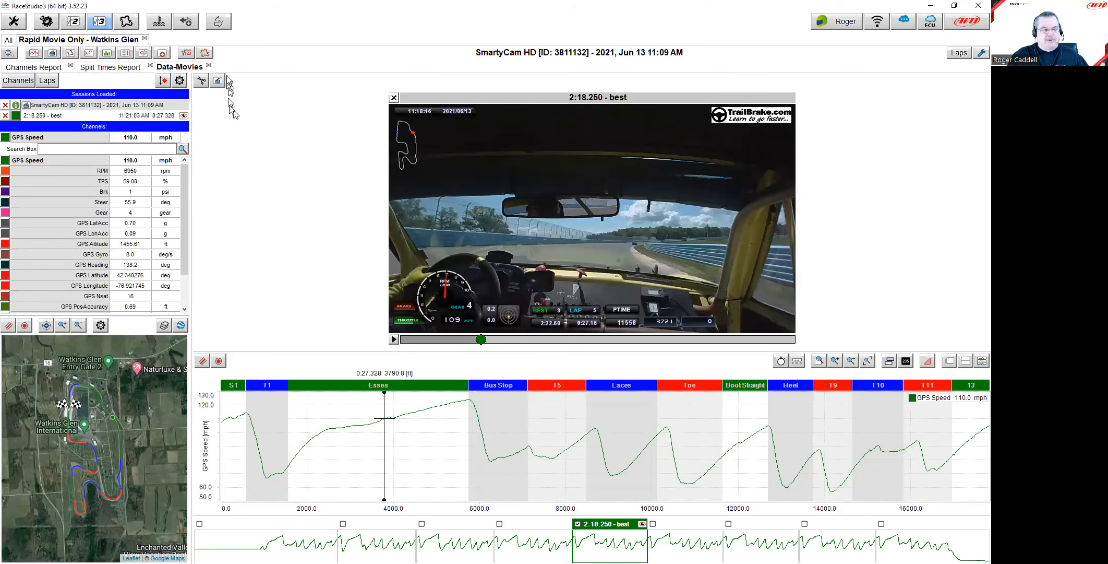
pyautogui.click(147, 40)
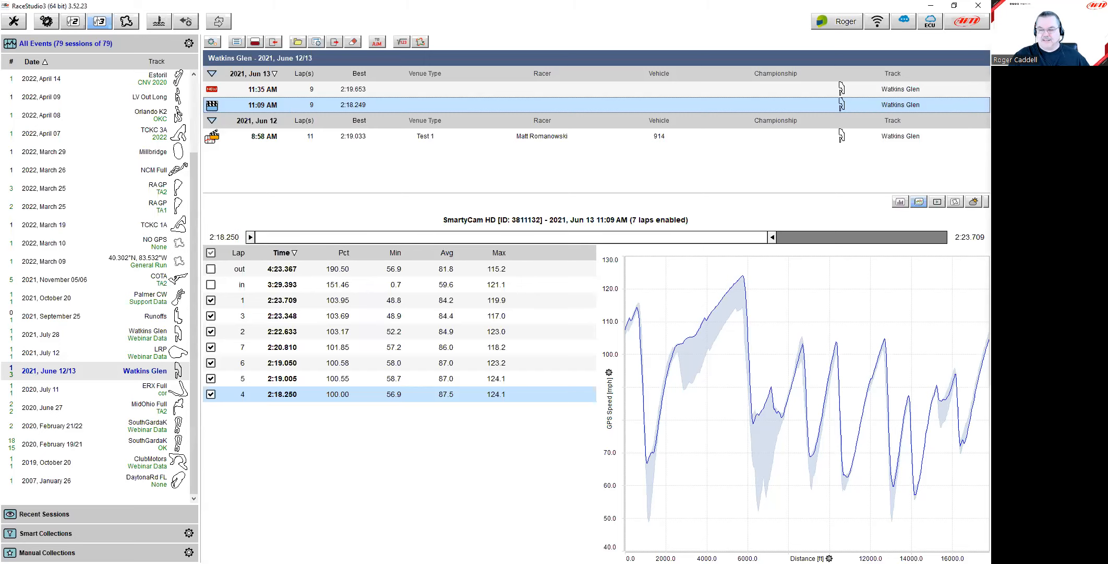
pyautogui.hotkey('alt', 'Tab')
pyautogui.click(696, 211)
pyautogui.moveTo(688, 211); pyautogui.dragTo(300, 93)
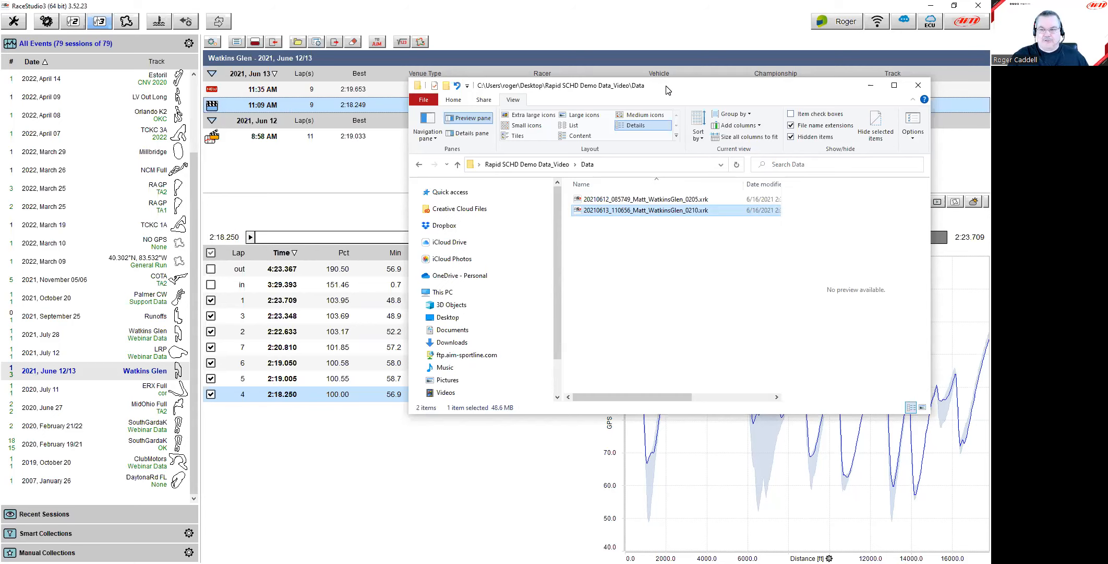
# Step: Drag the June 13 .xrk log into the session list and close the completed import report
pyautogui.moveTo(670, 89); pyautogui.dragTo(990, 88)
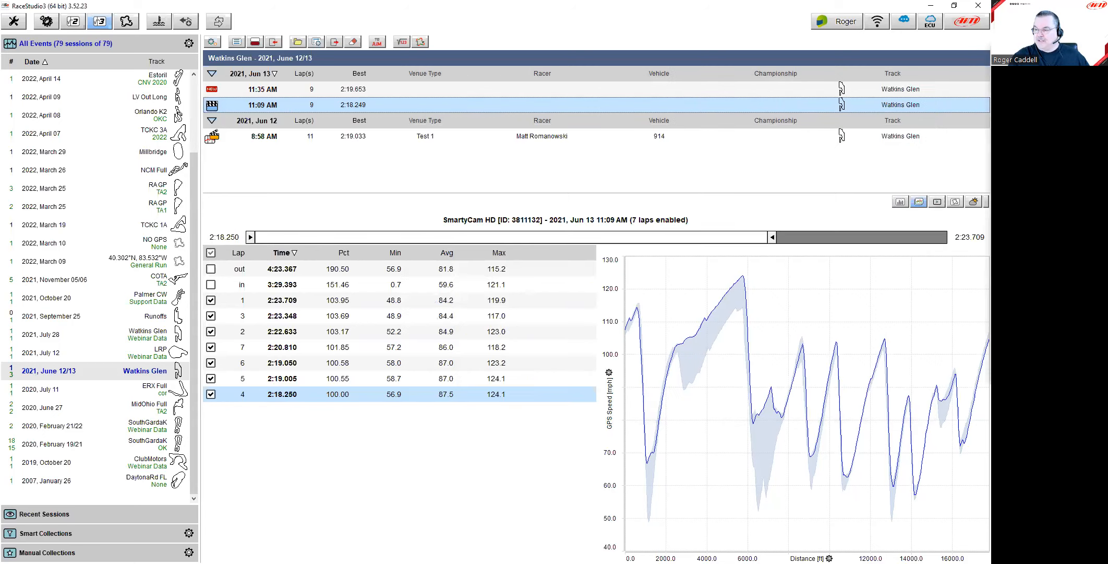
pyautogui.moveTo(990, 164); pyautogui.dragTo(420, 111)
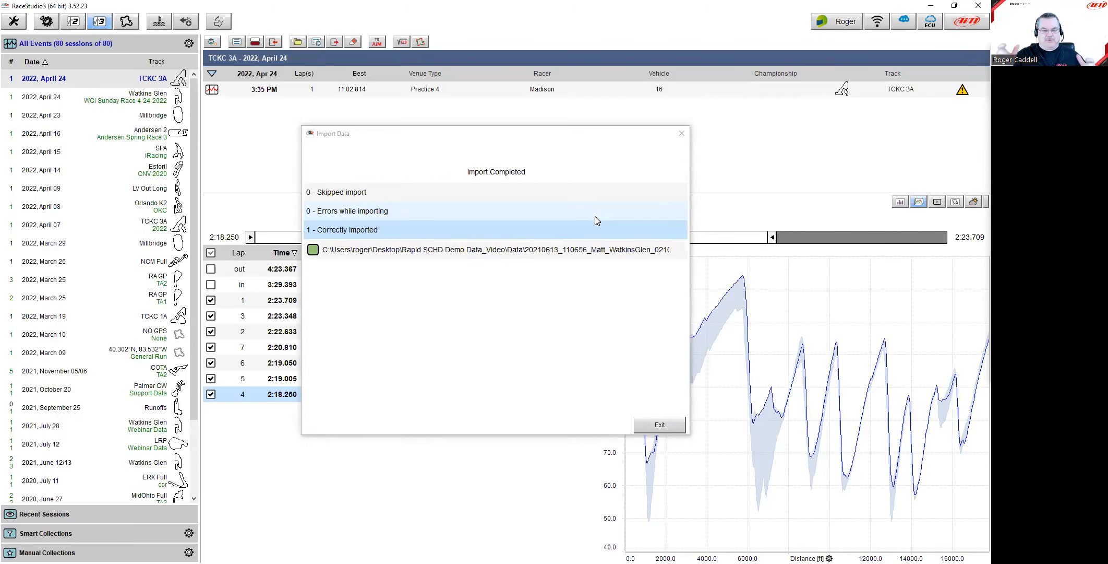
pyautogui.click(659, 425)
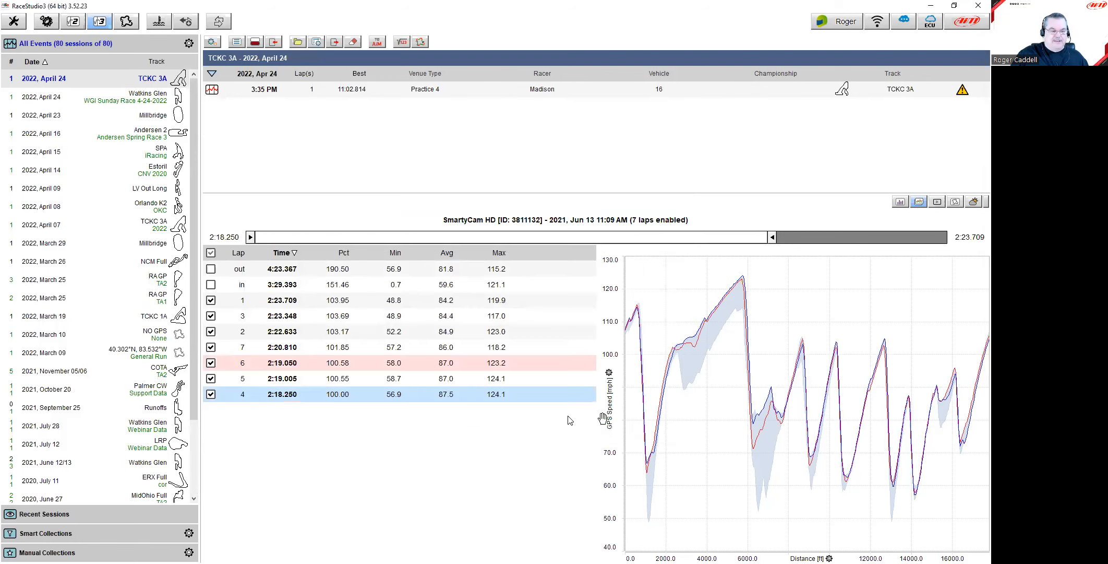
pyautogui.click(141, 426)
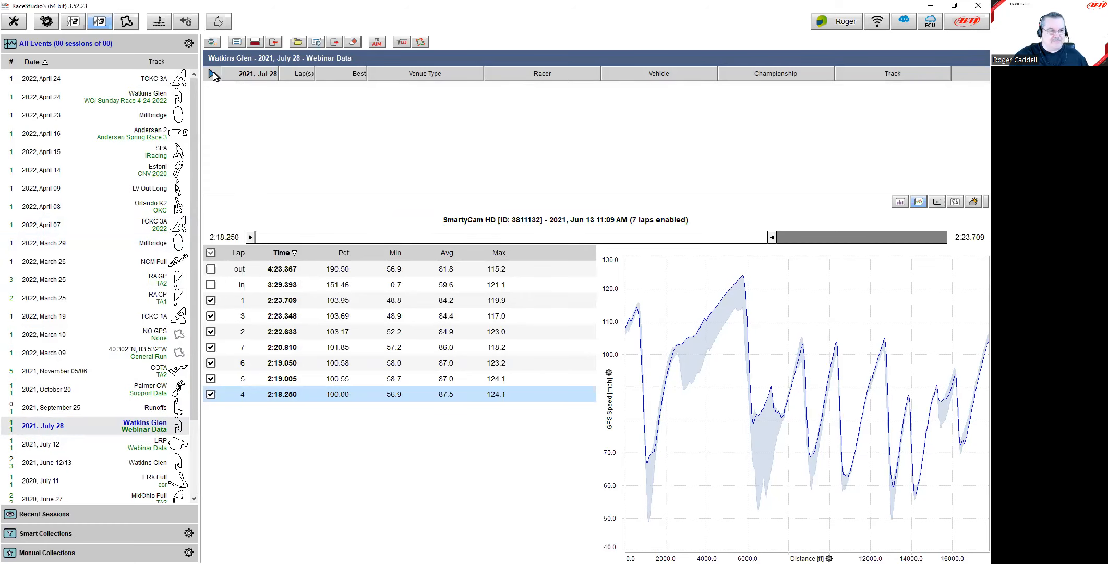
# Step: Browse the events list and open the July 28 Watkins Glen session for analysis
pyautogui.click(125, 410)
pyautogui.click(127, 432)
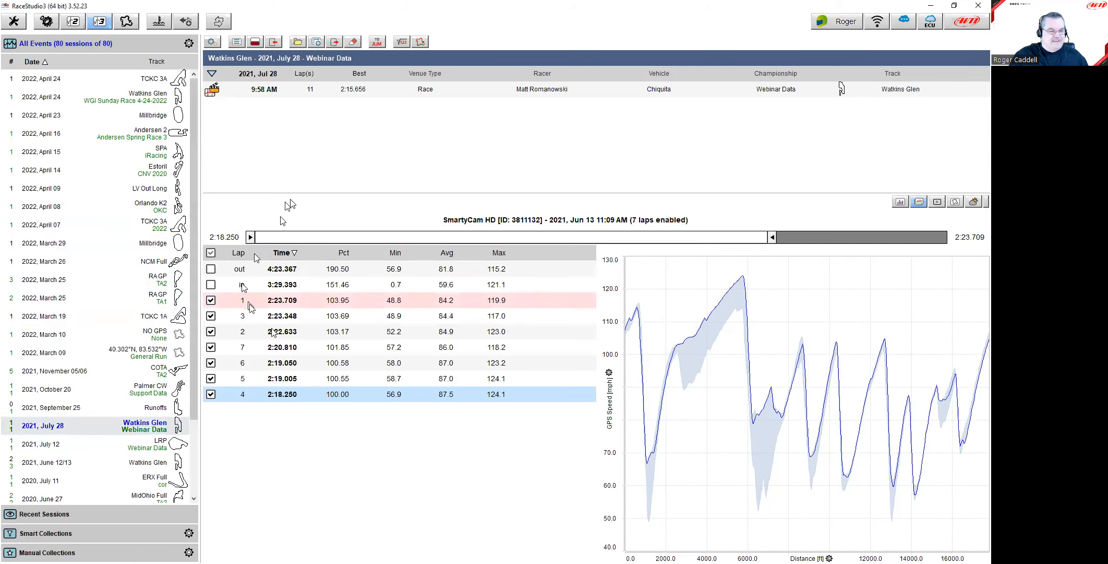
pyautogui.click(138, 97)
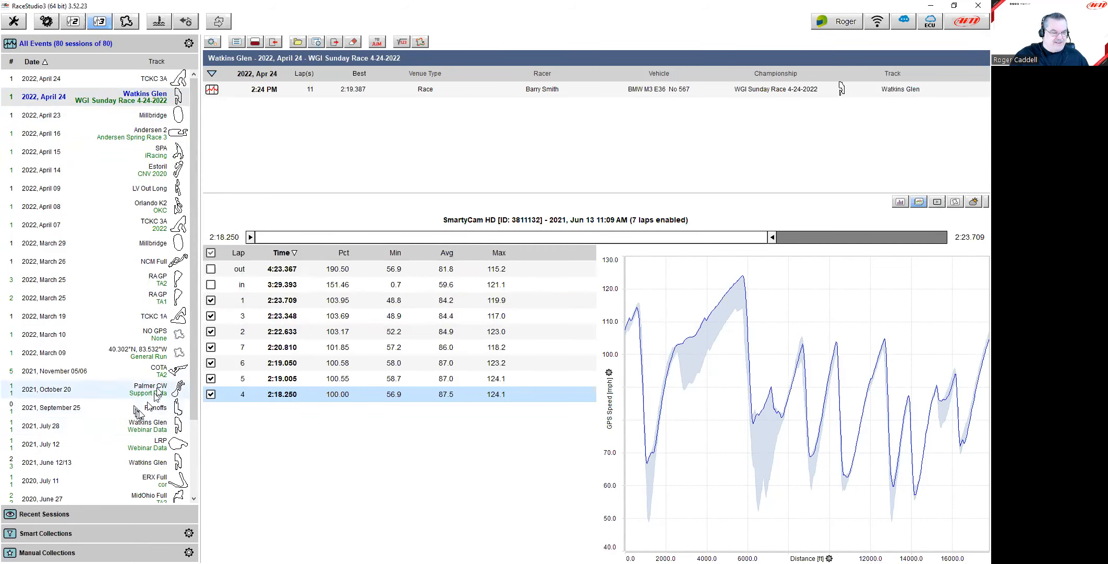
pyautogui.click(159, 427)
pyautogui.doubleClick(255, 89)
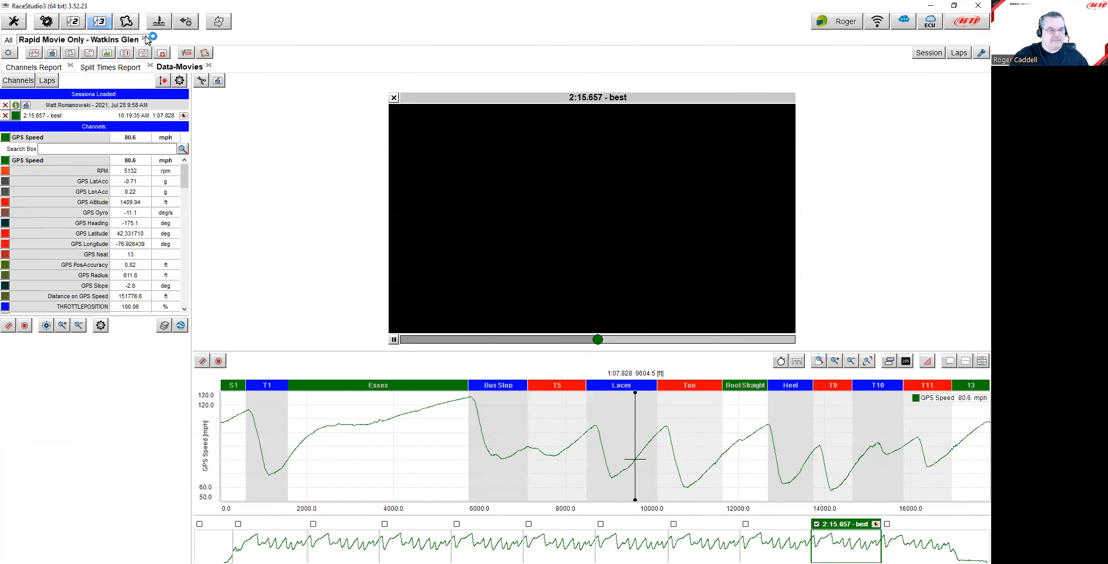
# Step: Close the movie-only analysis and select the July 28 9:58 AM session row
pyautogui.click(145, 38)
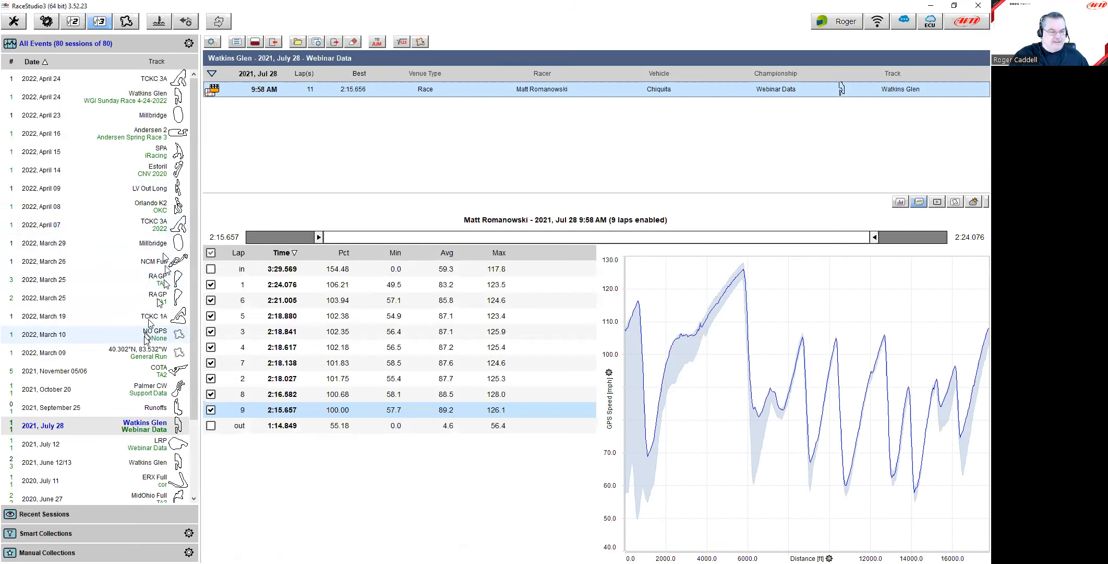
pyautogui.click(135, 407)
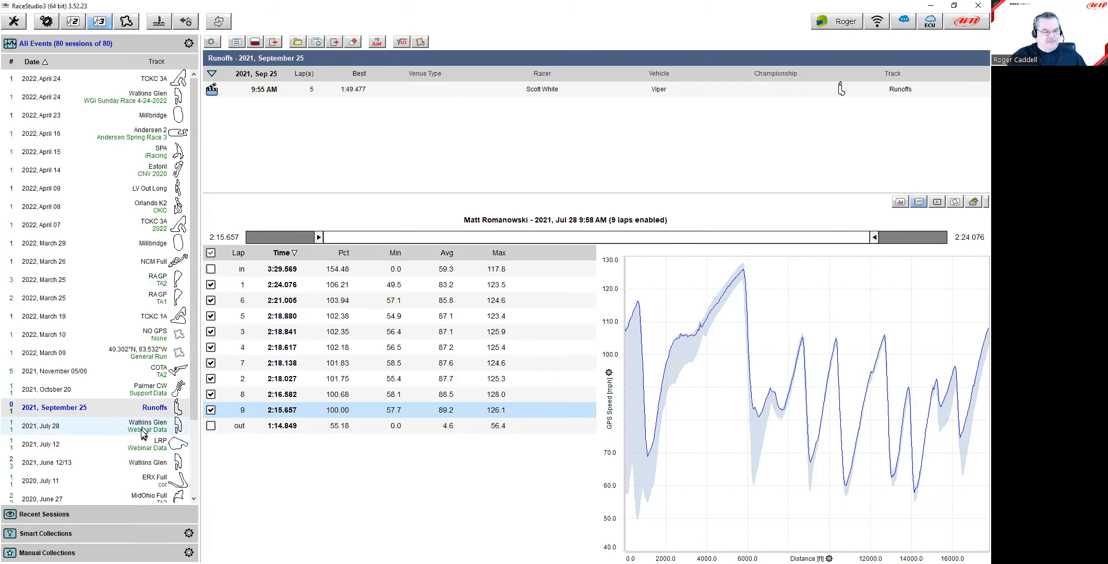
pyautogui.click(144, 432)
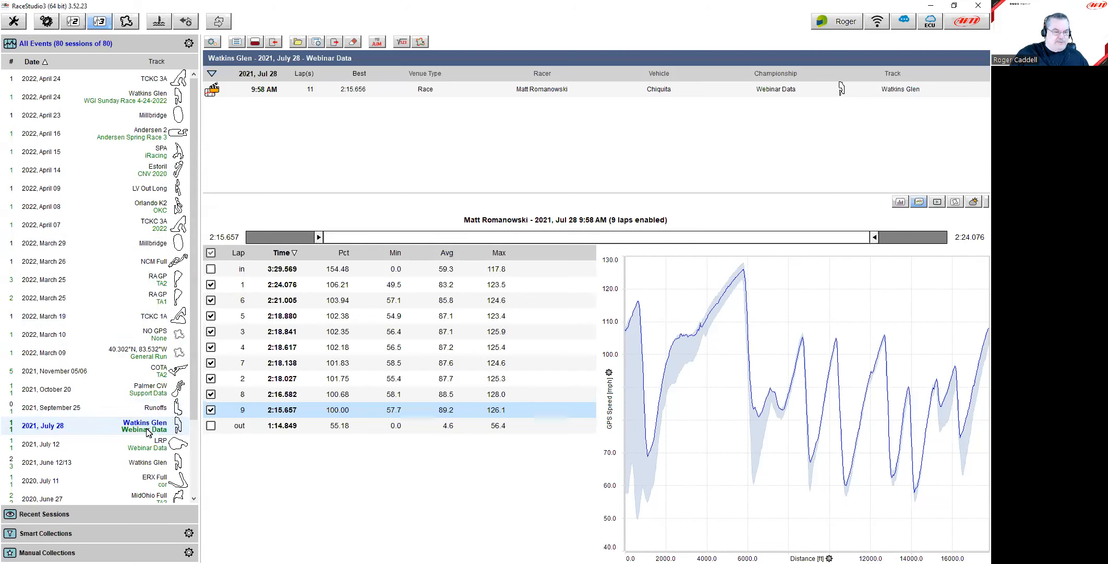
pyautogui.click(140, 408)
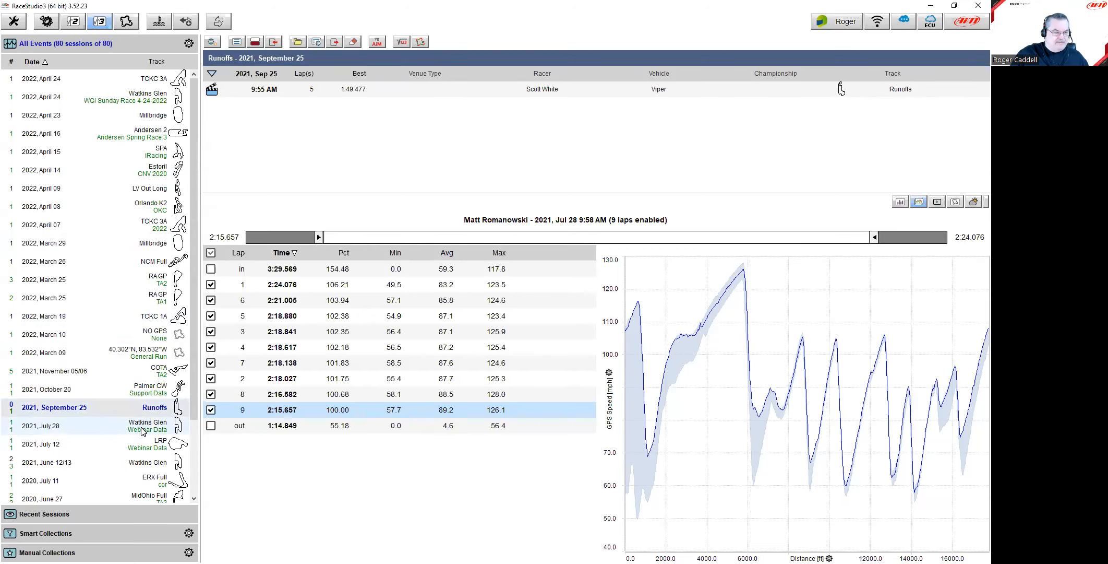
pyautogui.click(143, 425)
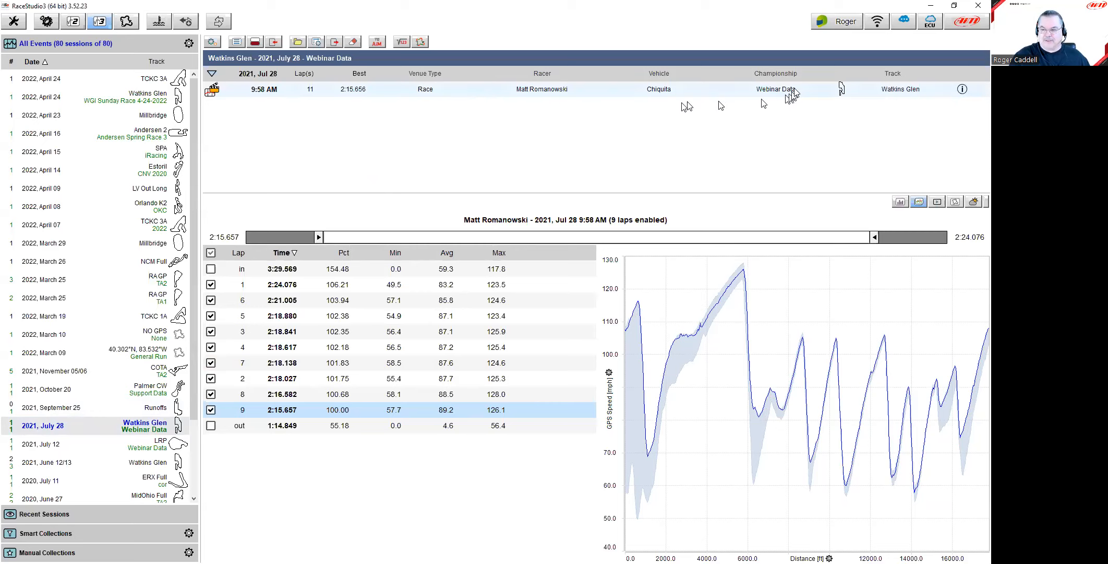
pyautogui.click(635, 94)
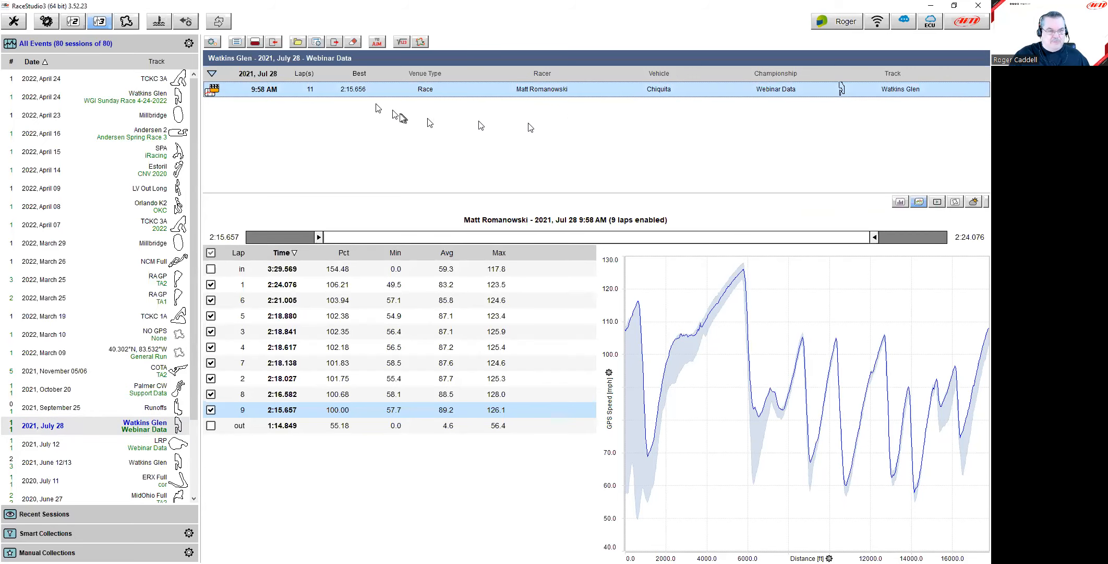
# Step: Open the 9:58 AM session, move the lap to about 3727 ft in the Esses, and show Load Profile
pyautogui.doubleClick(353, 92)
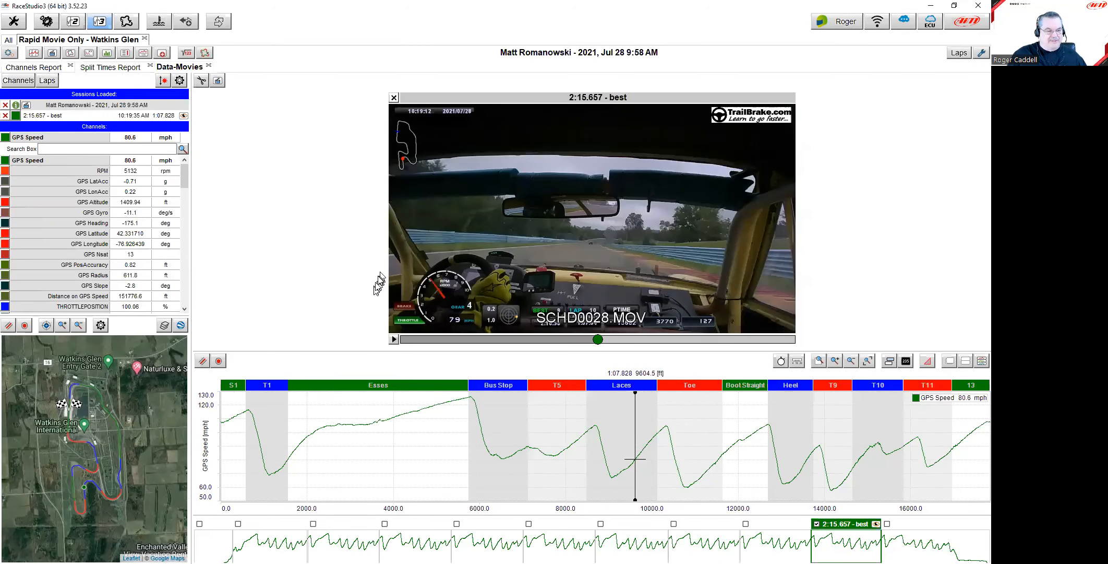
pyautogui.click(381, 435)
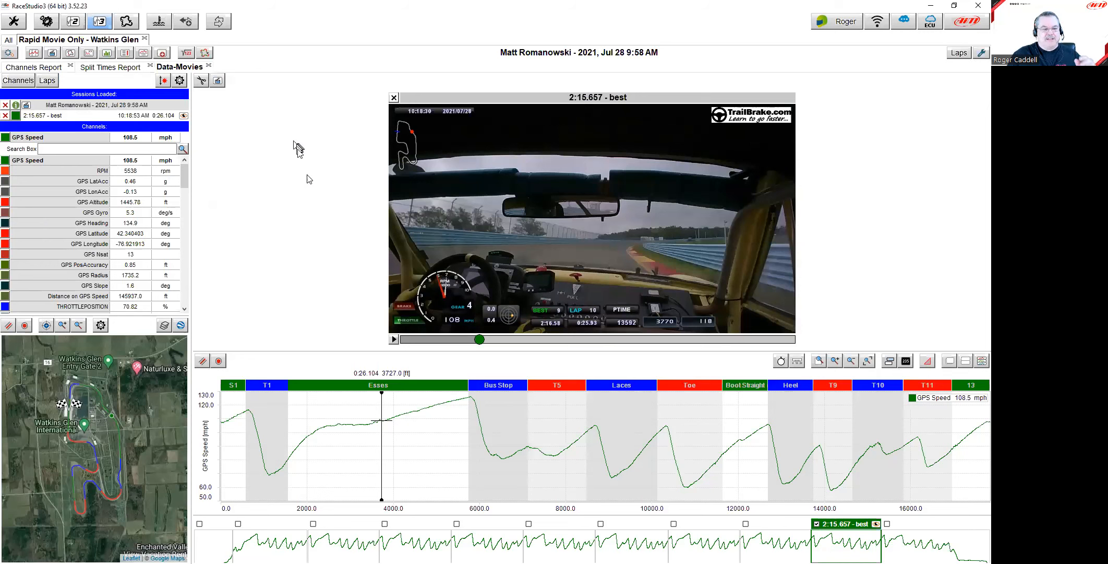
pyautogui.click(390, 420)
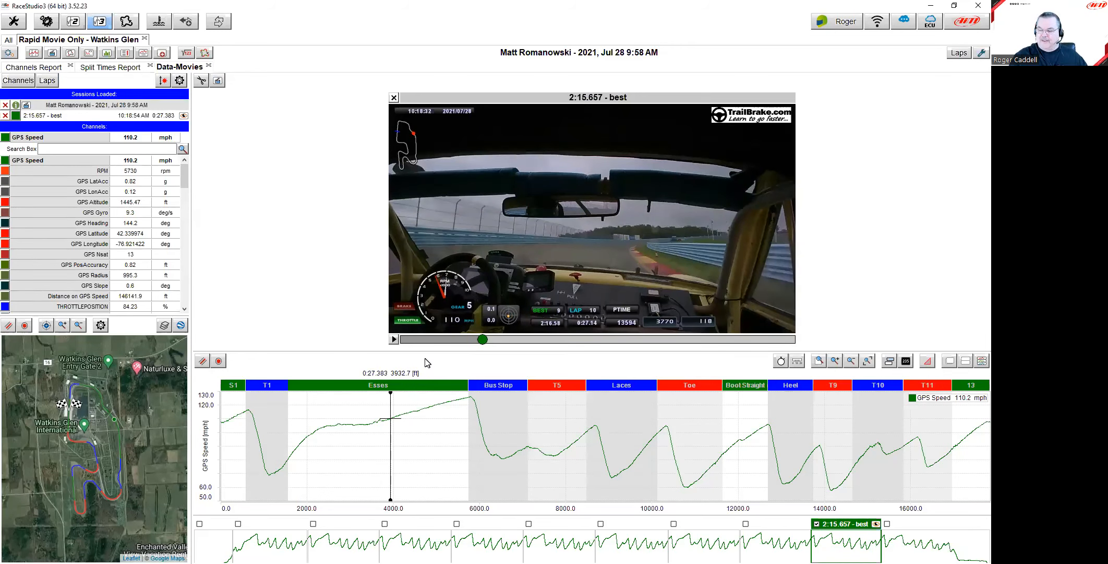
pyautogui.click(8, 53)
pyautogui.moveTo(87, 119)
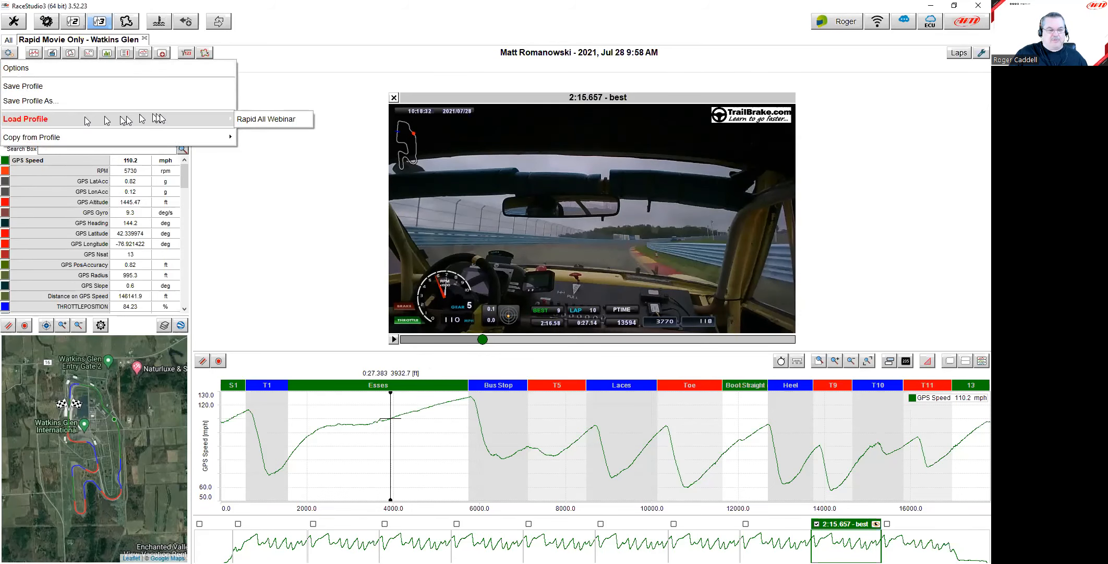
# Step: Load the Rapid All Webinar profile and view speed, brake and throttle traces in Time-Distance
pyautogui.click(268, 120)
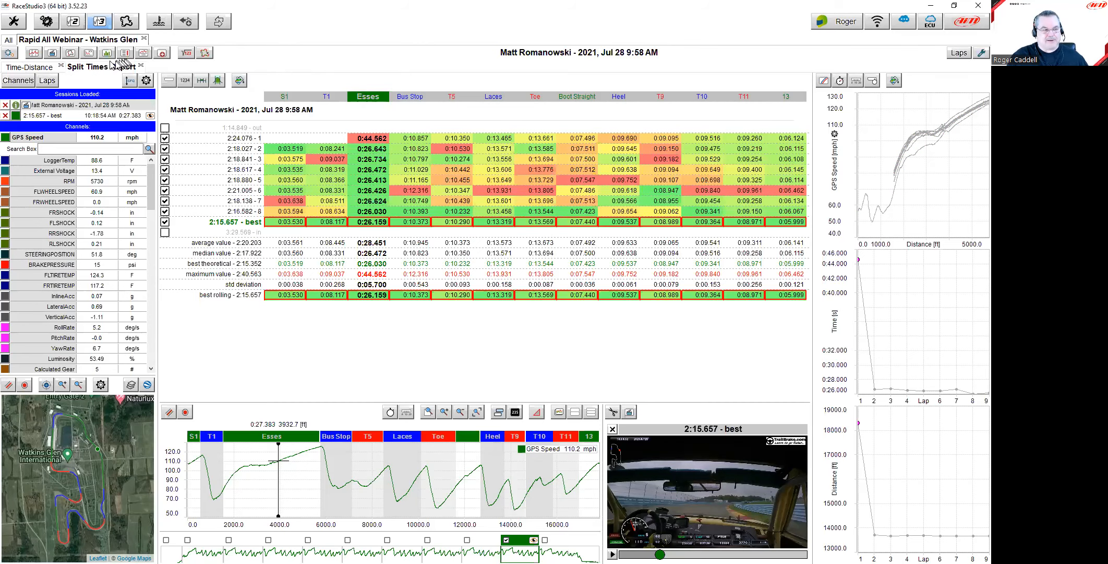
pyautogui.click(59, 53)
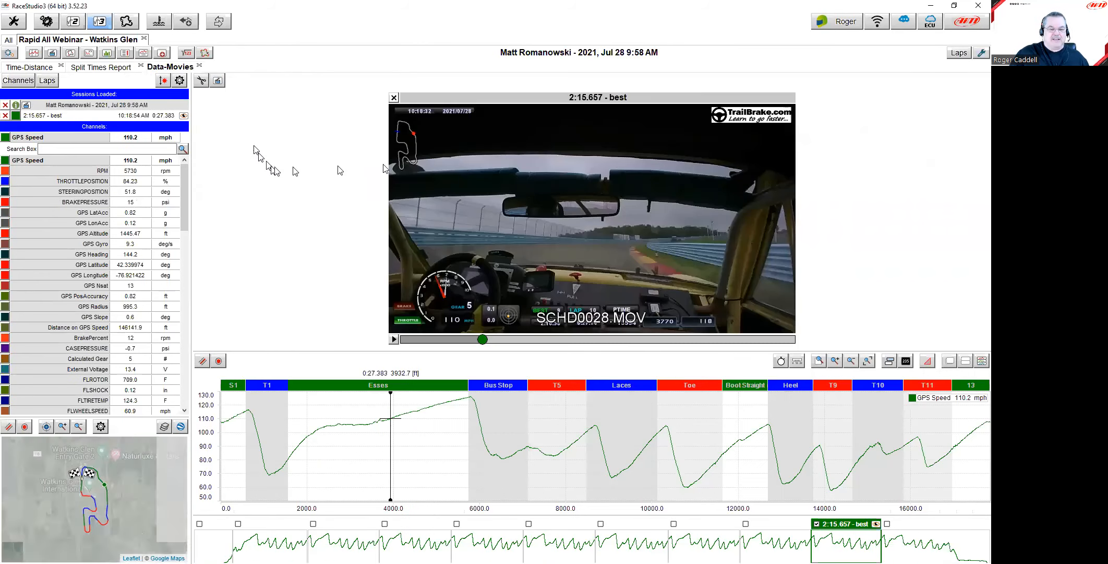
pyautogui.click(576, 453)
pyautogui.click(596, 452)
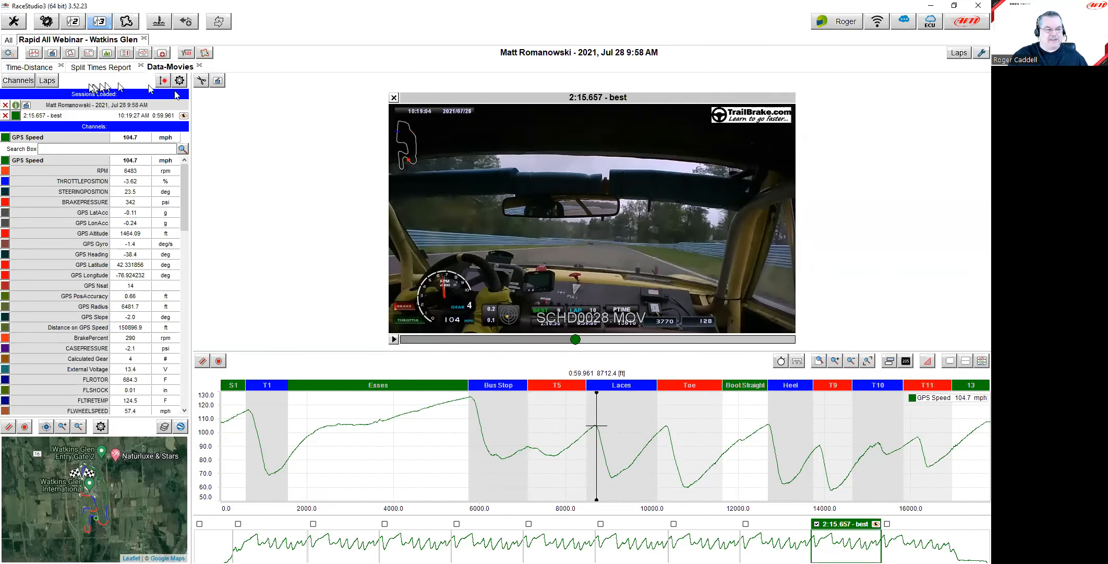
pyautogui.click(106, 67)
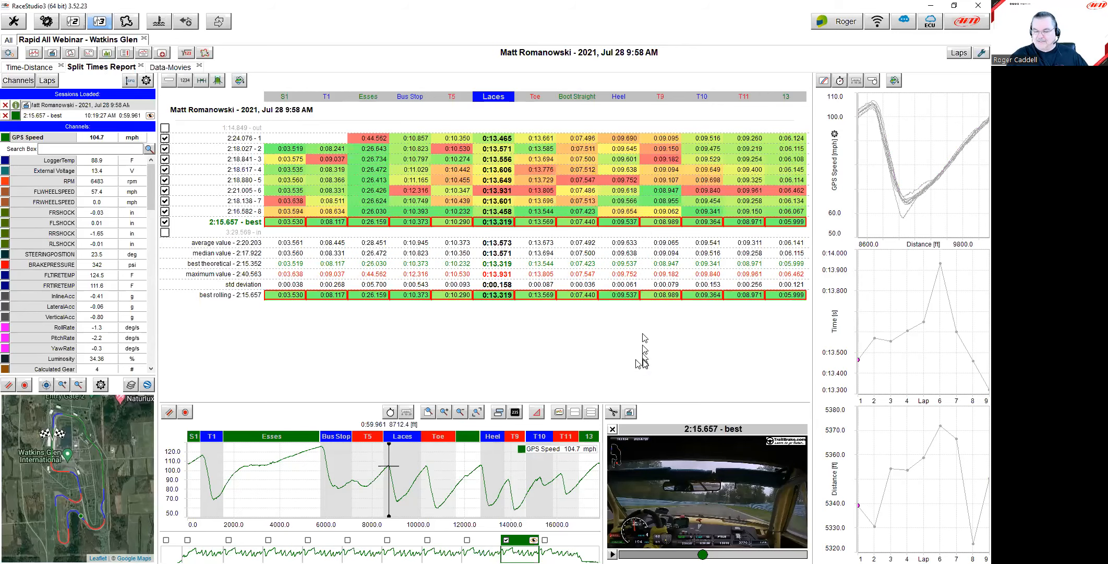
pyautogui.click(28, 68)
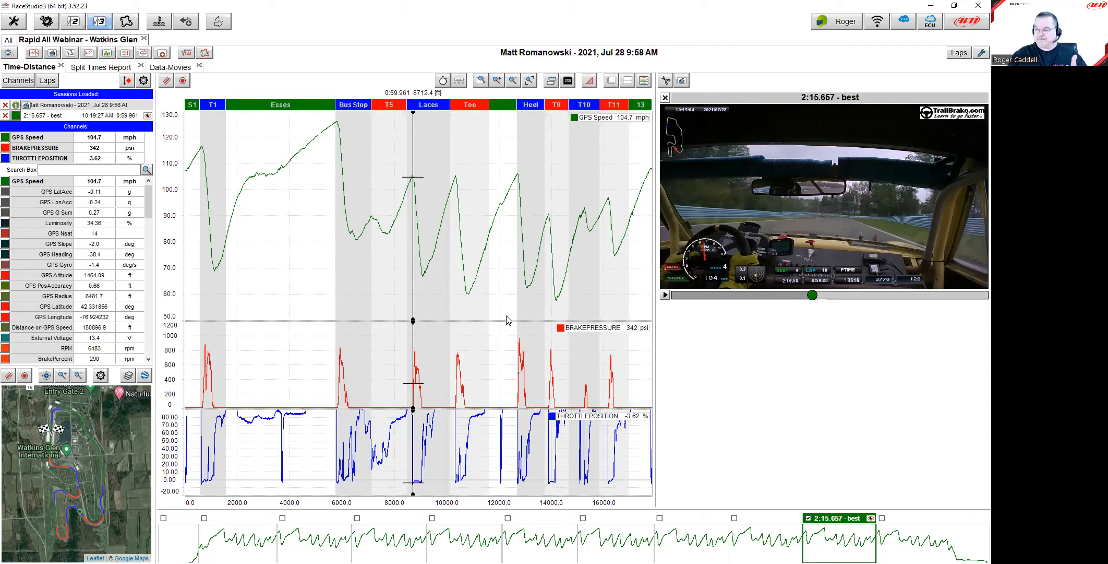
# Step: Move the lap to about 9561 ft in Laces on Data-Movies, then return to the All database
pyautogui.click(436, 233)
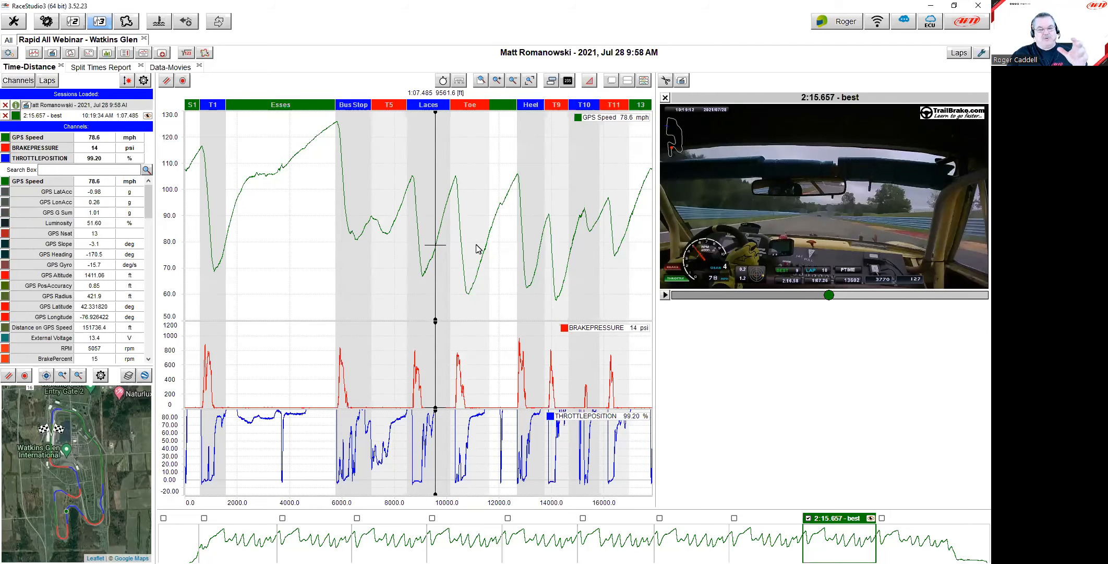
pyautogui.click(182, 67)
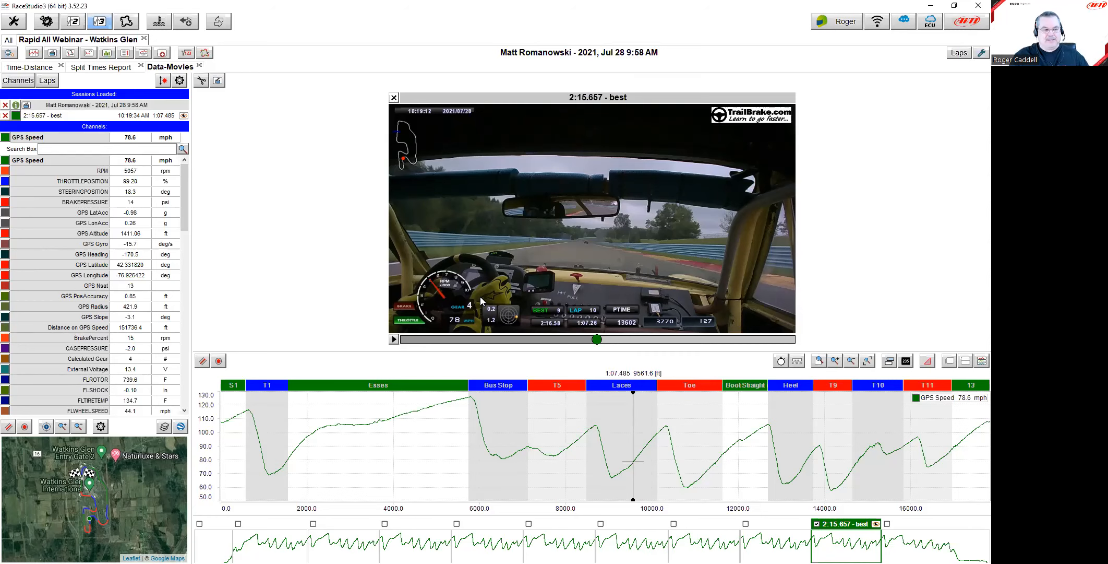
pyautogui.click(9, 40)
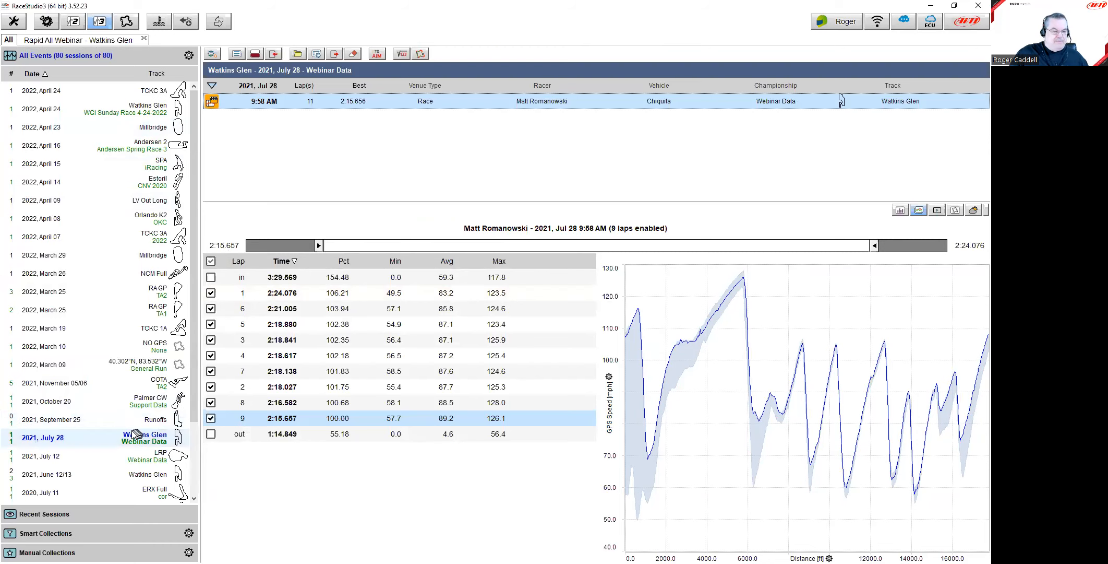
# Step: Select the 2021 June 12/13 Watkins Glen event in the events list
pyautogui.click(103, 479)
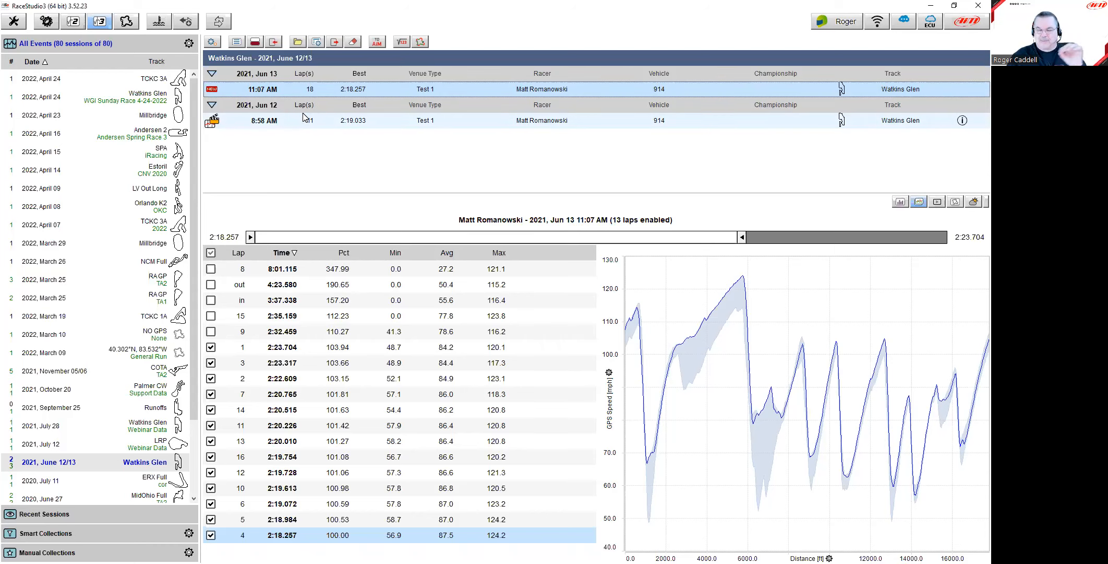
# Step: Open the June 13 11:07 AM and June 12 8:58 AM sessions and show both best-lap videos together
pyautogui.doubleClick(289, 91)
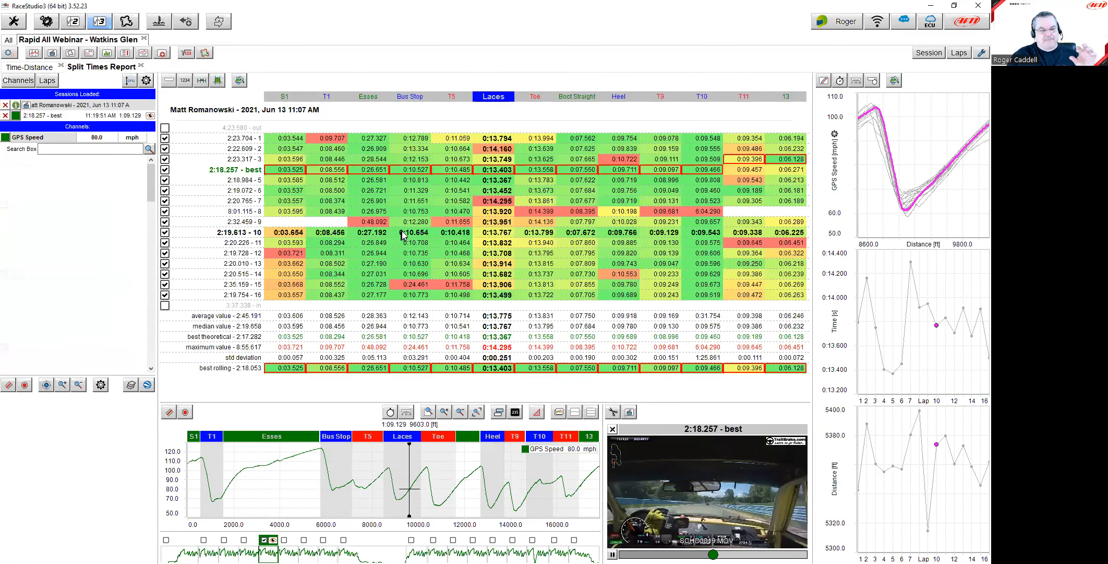
pyautogui.click(7, 40)
pyautogui.doubleClick(264, 137)
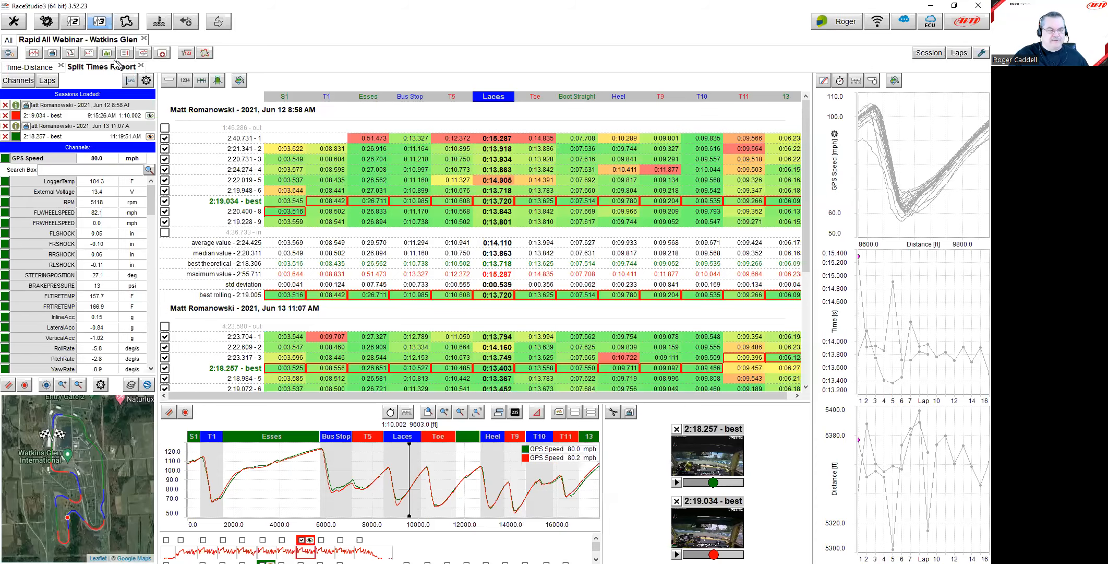
pyautogui.click(54, 53)
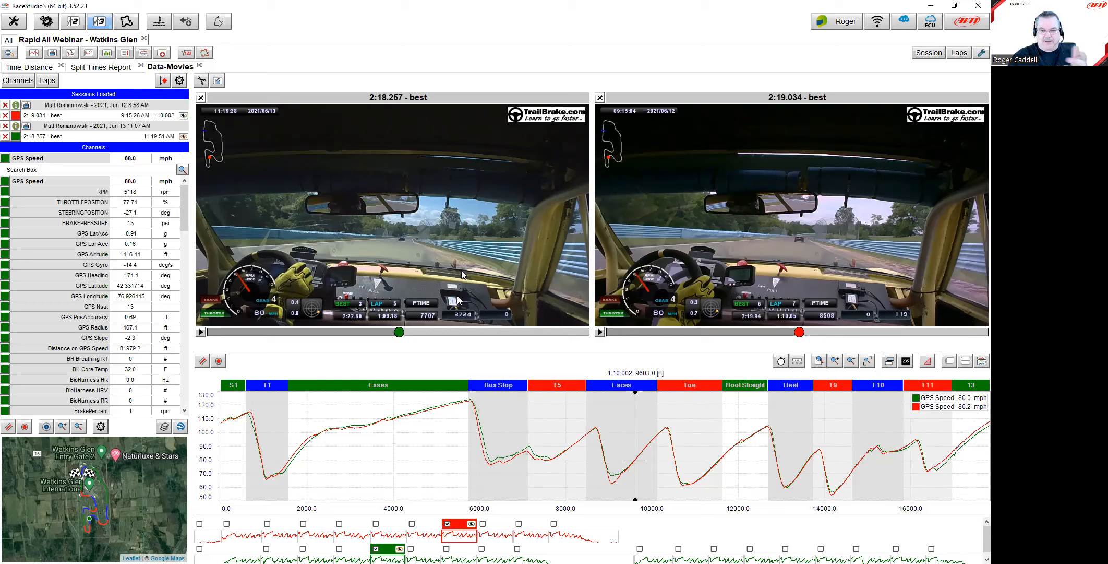
# Step: Scrub both best laps from the start line past 2057 ft, then jump to about 7696 ft in T5
pyautogui.click(296, 438)
pyautogui.moveTo(292, 433); pyautogui.dragTo(224, 435)
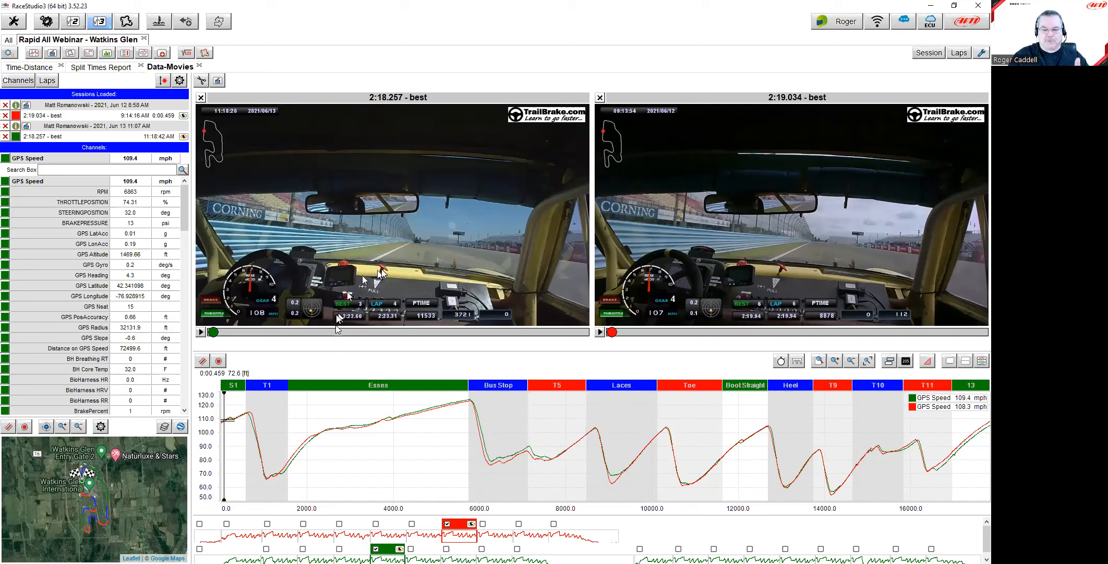
pyautogui.moveTo(288, 436); pyautogui.dragTo(336, 447)
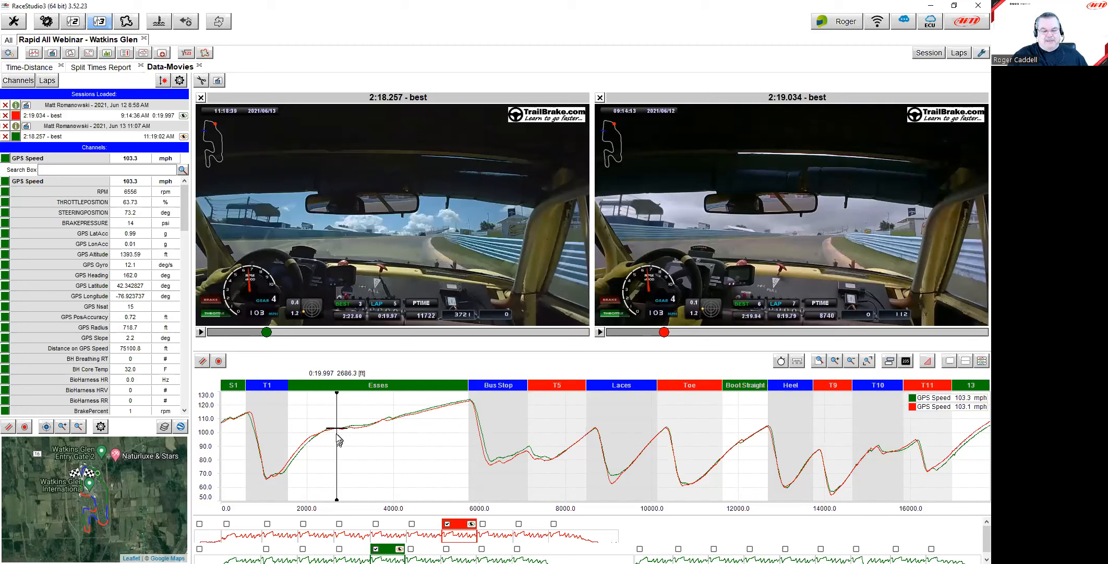
pyautogui.moveTo(266, 333); pyautogui.dragTo(337, 333)
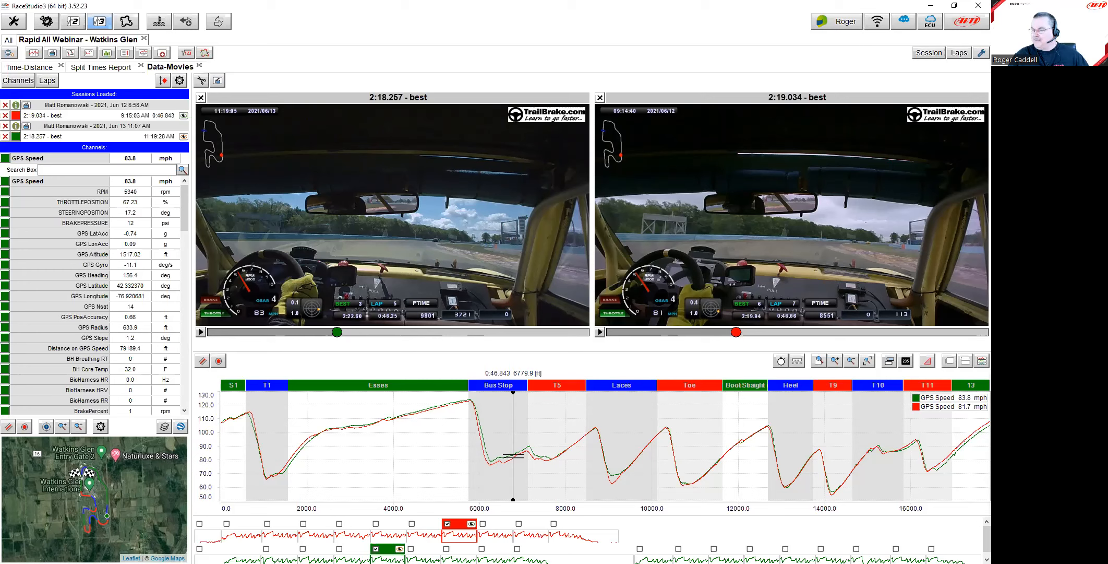
pyautogui.click(554, 416)
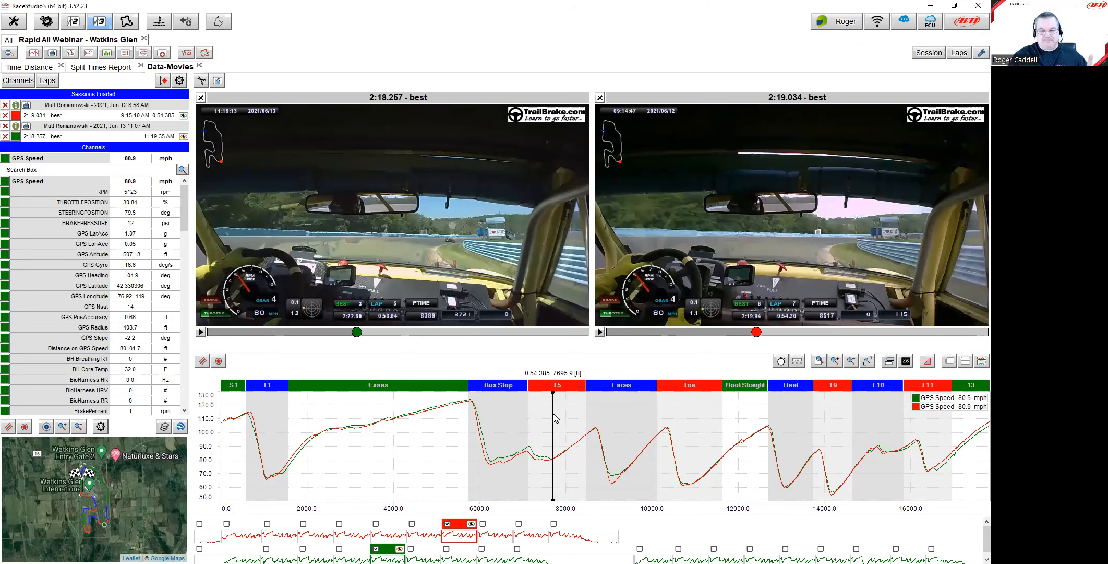
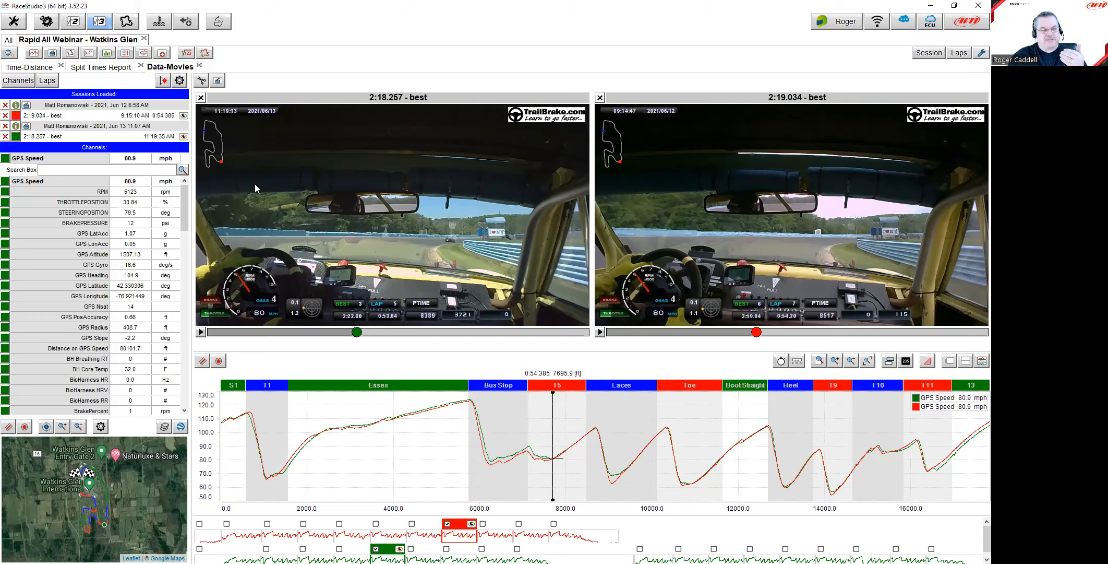
# Step: Flip through the Split Times Report, Time-Distance and Data-Movies views, then close the Watkins Glen analysis
pyautogui.click(99, 67)
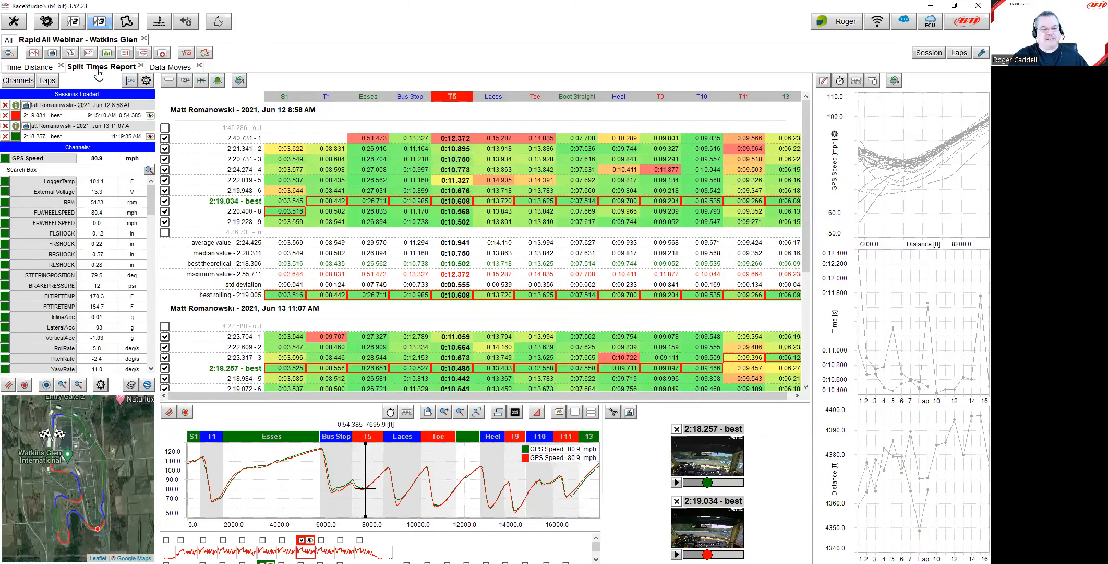
pyautogui.click(31, 67)
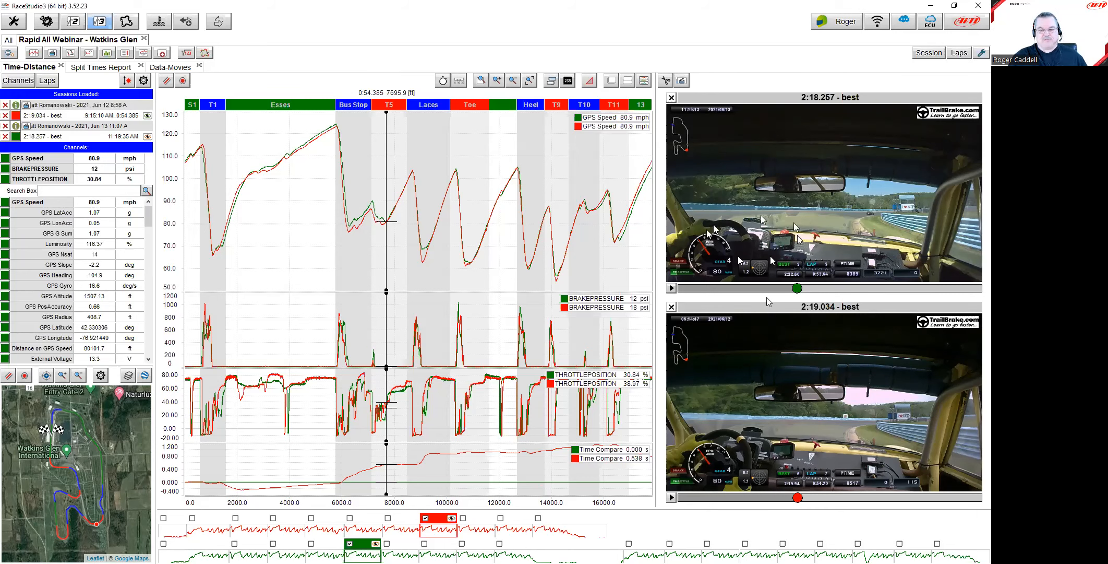
pyautogui.click(53, 54)
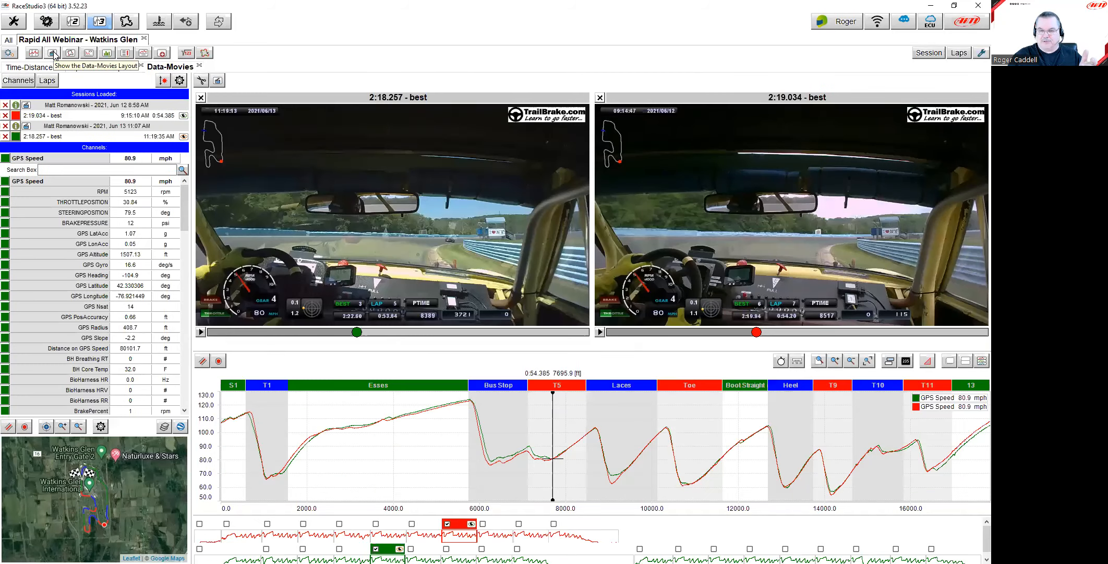
pyautogui.click(144, 39)
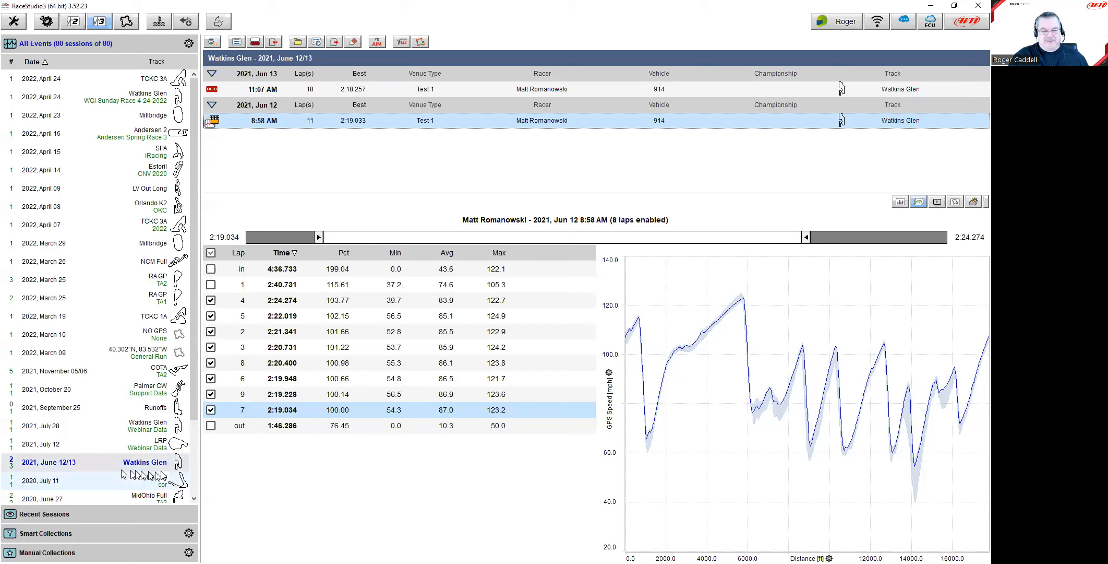
# Step: Open the June 12 8:58 AM session alone, pause its Data-Movies video, and return to the list
pyautogui.doubleClick(264, 121)
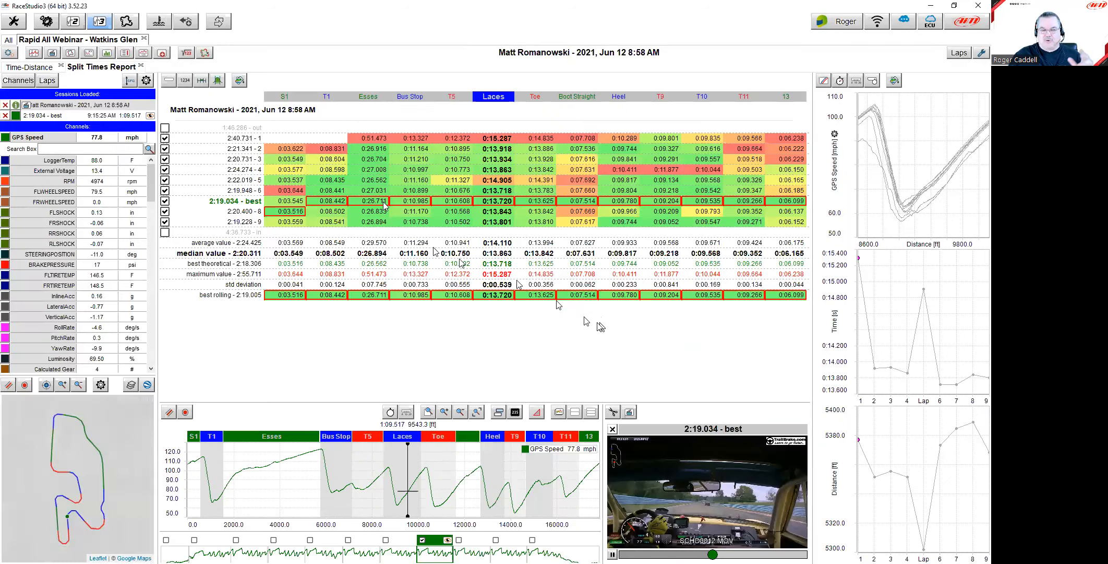
pyautogui.click(70, 52)
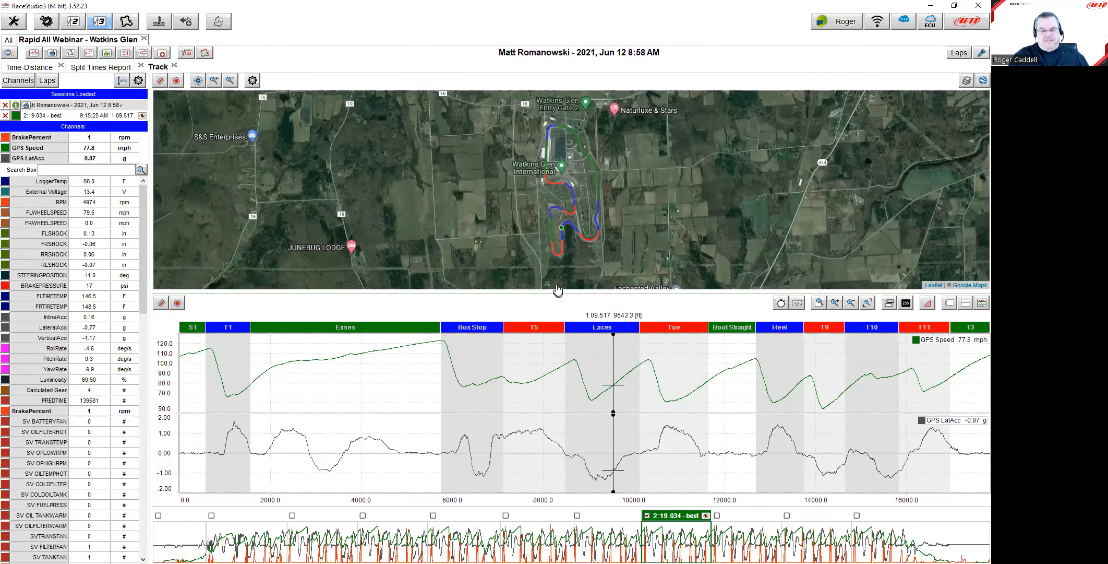
pyautogui.click(71, 53)
pyautogui.click(52, 53)
pyautogui.click(569, 219)
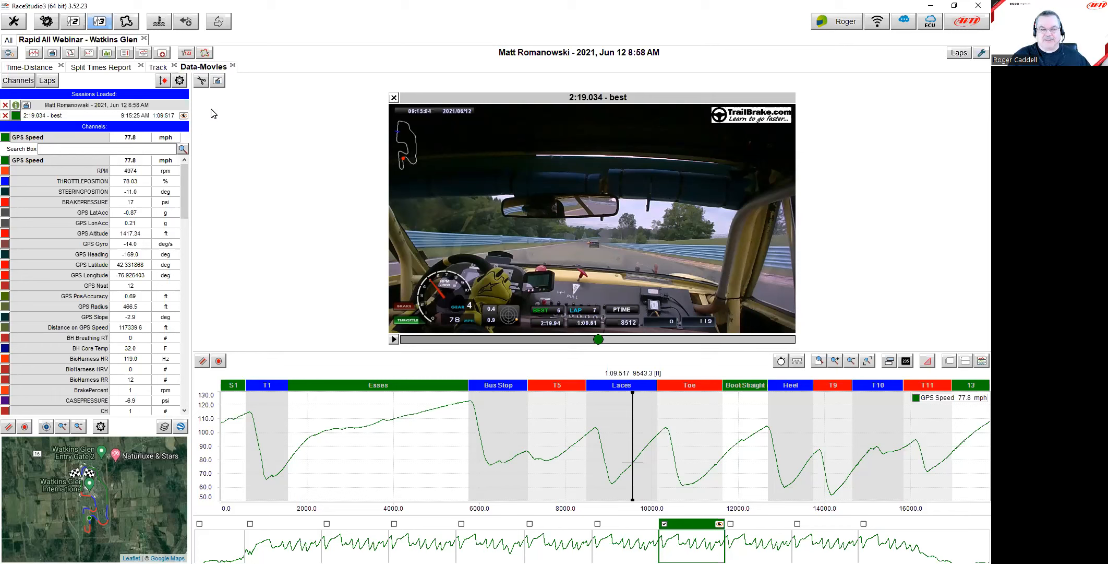
pyautogui.click(7, 40)
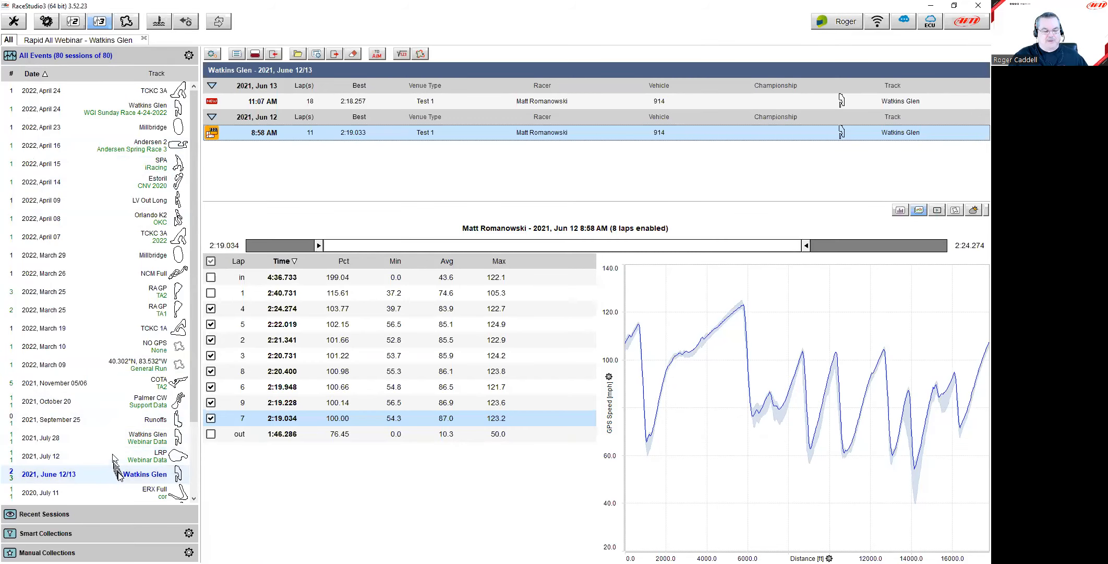
# Step: Add the June 13 11:07 AM session so its 2:18.257 lap plays beside the 2:19.034 lap
pyautogui.click(302, 102)
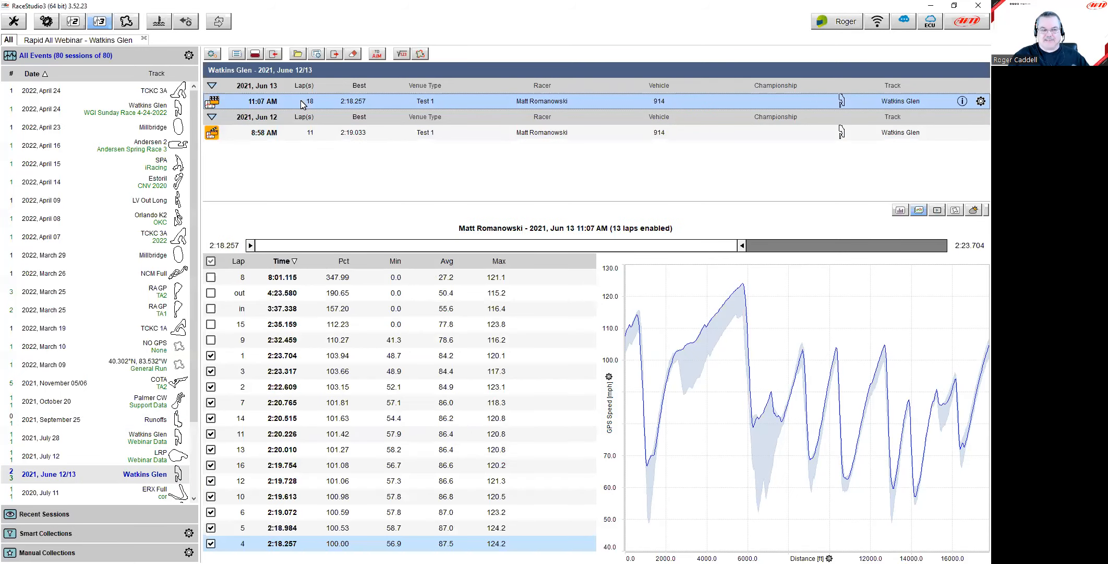
pyautogui.doubleClick(276, 102)
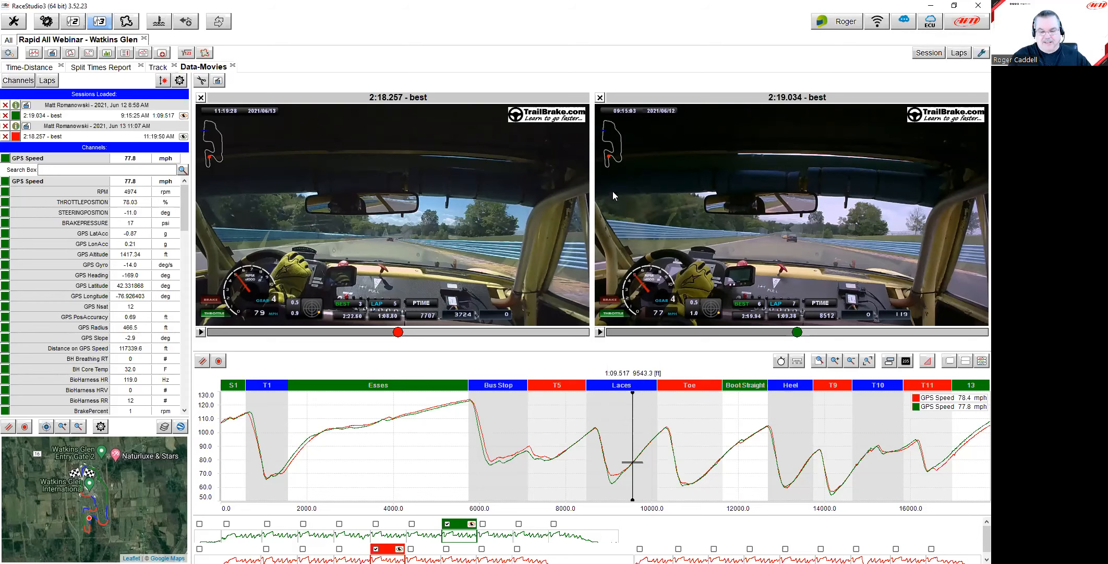
# Step: Move both synced videos to 4937 ft in the Esses, showing 118.6 versus 117.3 mph
pyautogui.moveTo(561, 455)
pyautogui.mouseDown()
pyautogui.moveTo(505, 428)
pyautogui.moveTo(735, 447)
pyautogui.mouseUp()
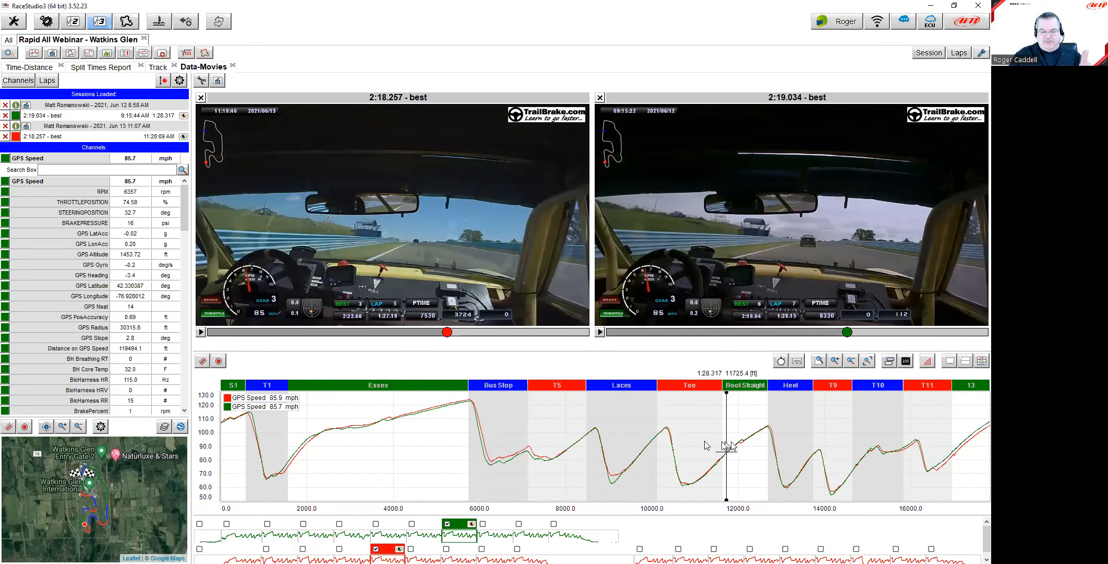
pyautogui.click(433, 420)
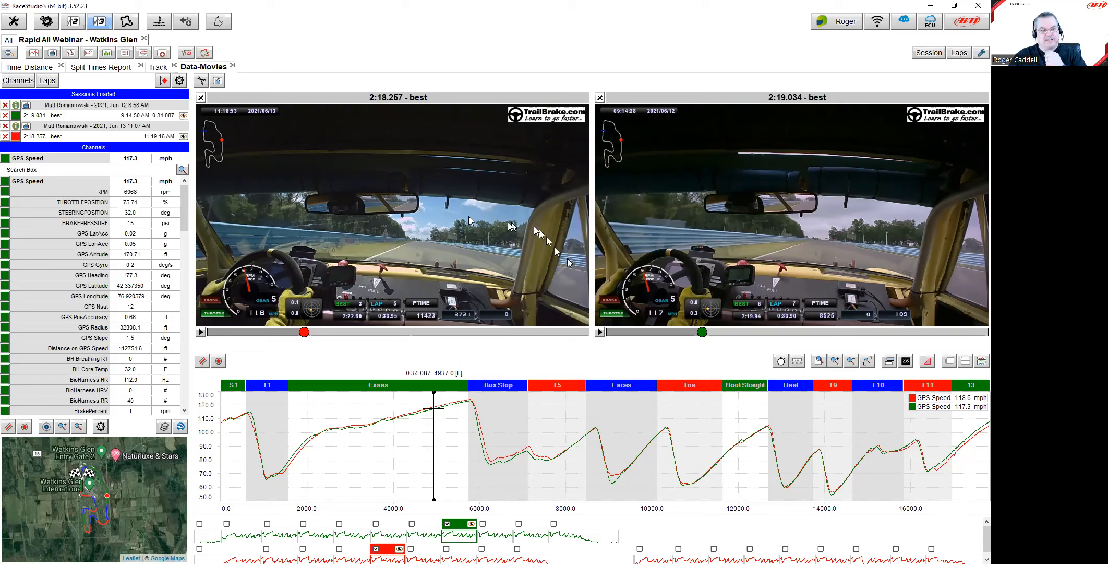
# Step: Open the Data Download Preferences and move the dialog up and to the right
pyautogui.click(13, 22)
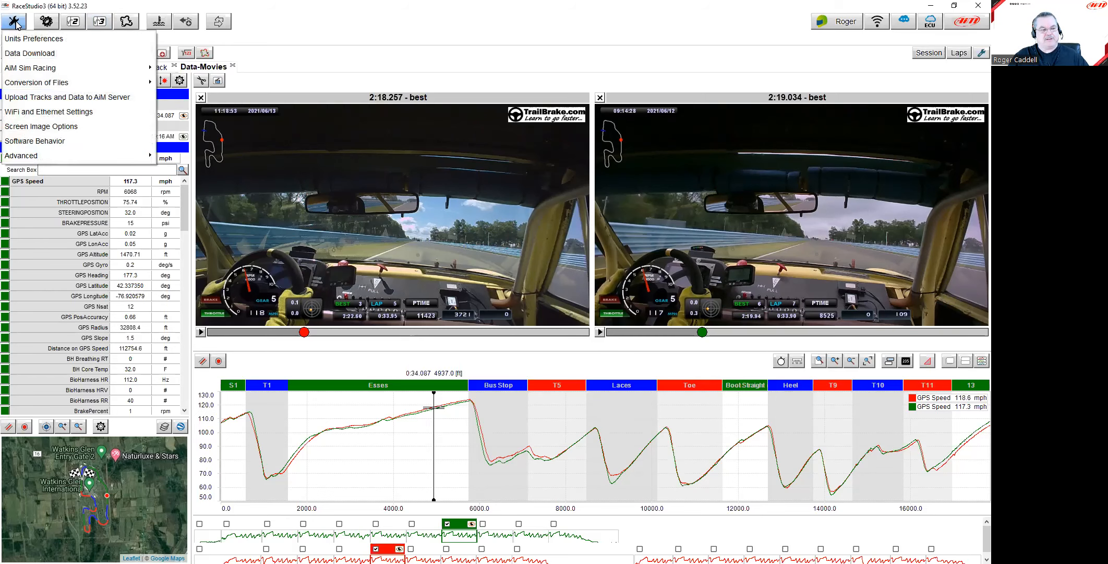
pyautogui.click(36, 56)
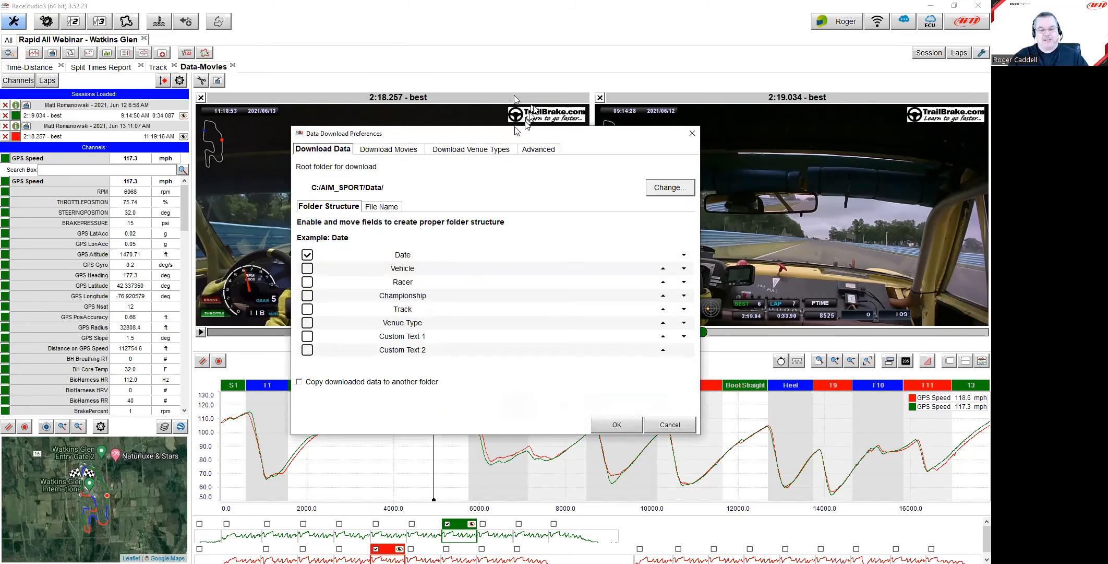
pyautogui.moveTo(500, 136); pyautogui.dragTo(541, 87)
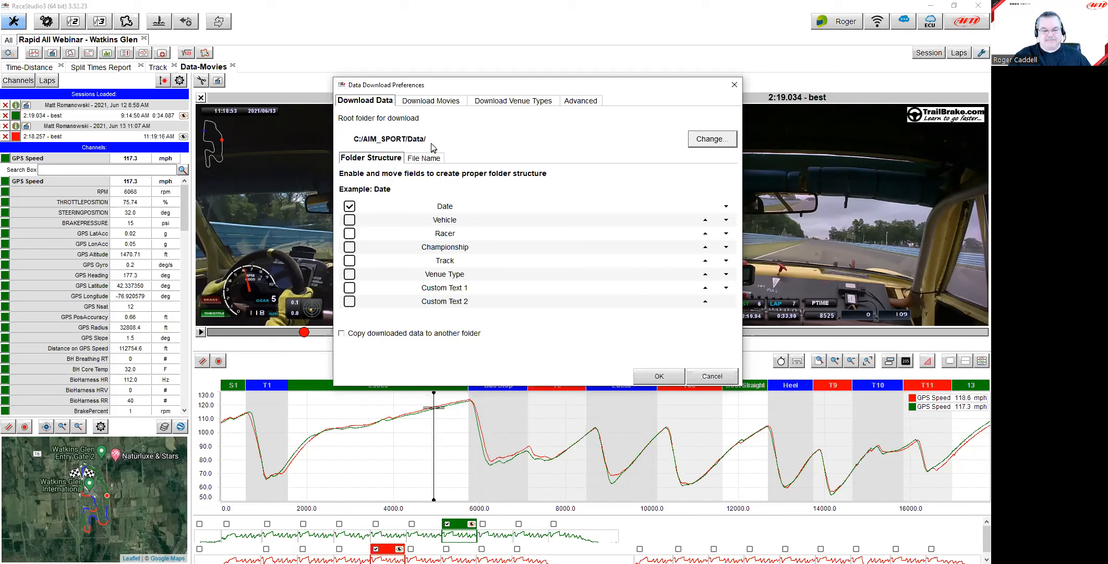
# Step: Keep the download file name as Date and Time without Racer, then view Folder Structure options
pyautogui.click(424, 158)
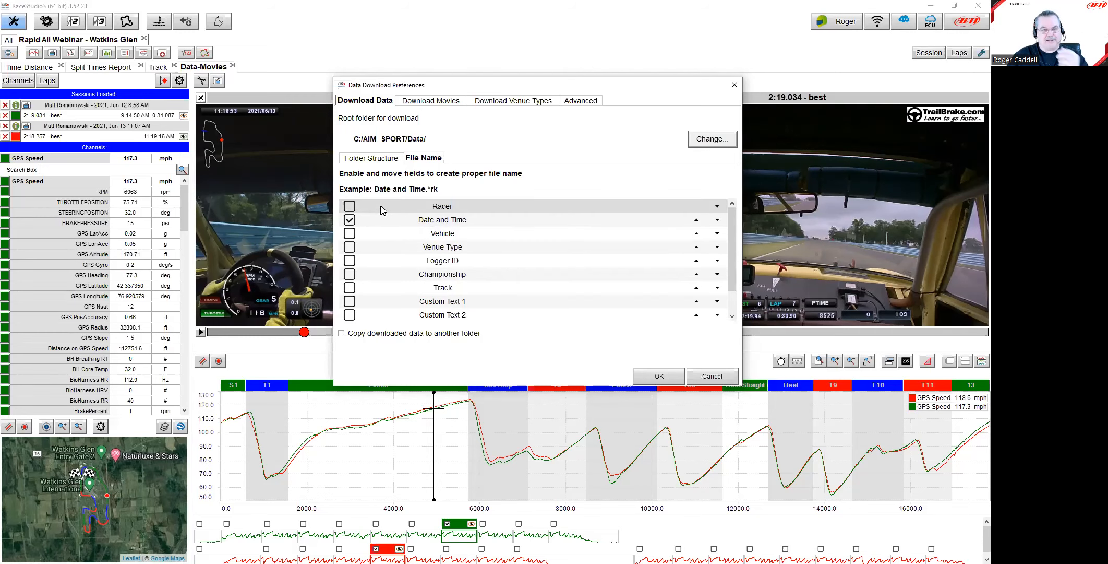
pyautogui.moveTo(732, 225)
pyautogui.mouseDown()
pyautogui.moveTo(733, 249)
pyautogui.moveTo(733, 226)
pyautogui.mouseUp()
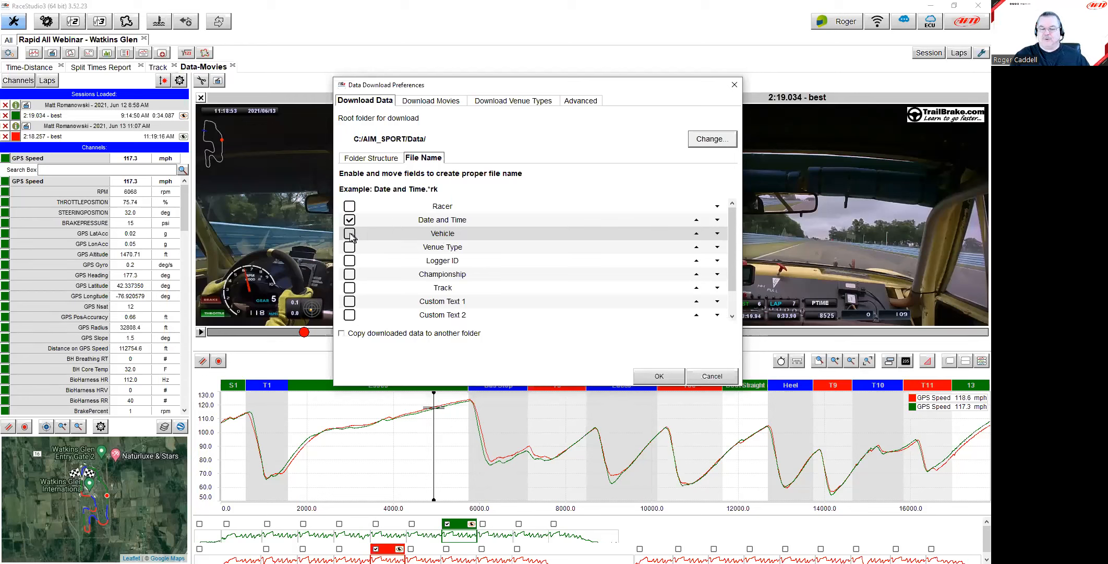
pyautogui.click(349, 206)
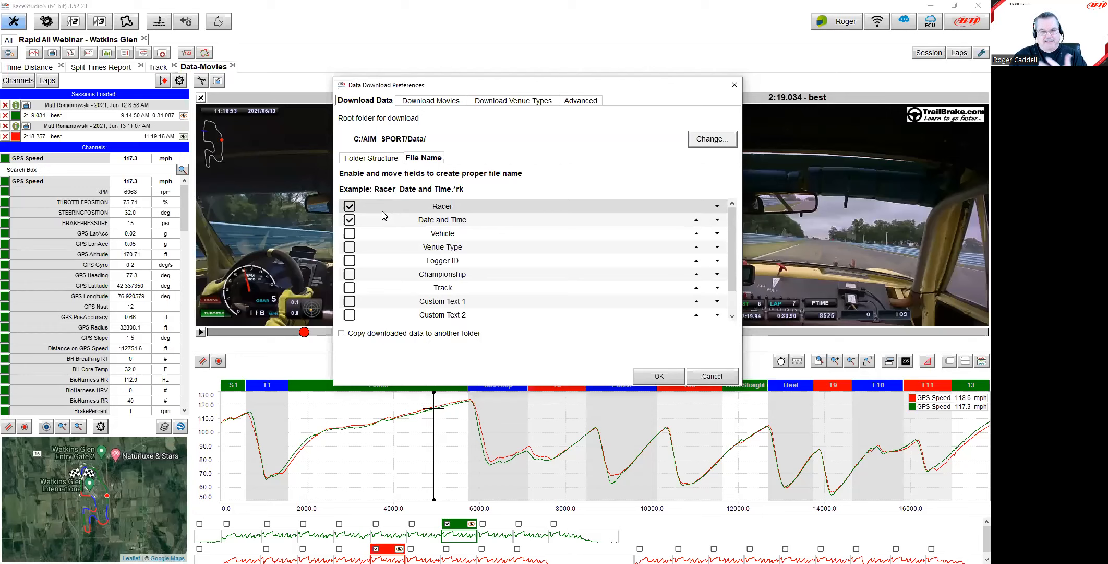
pyautogui.click(350, 206)
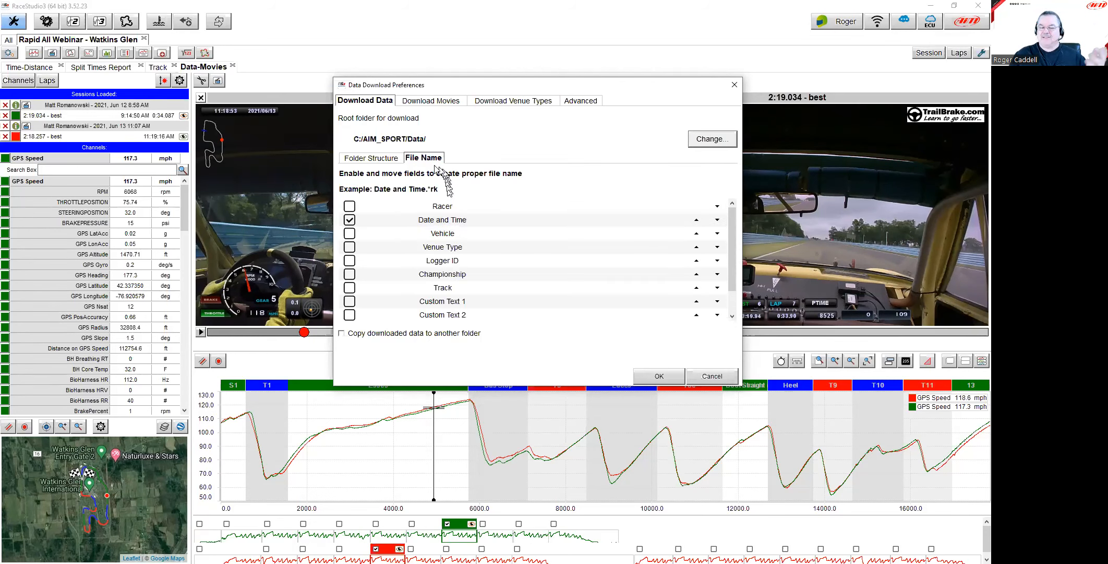
pyautogui.click(395, 162)
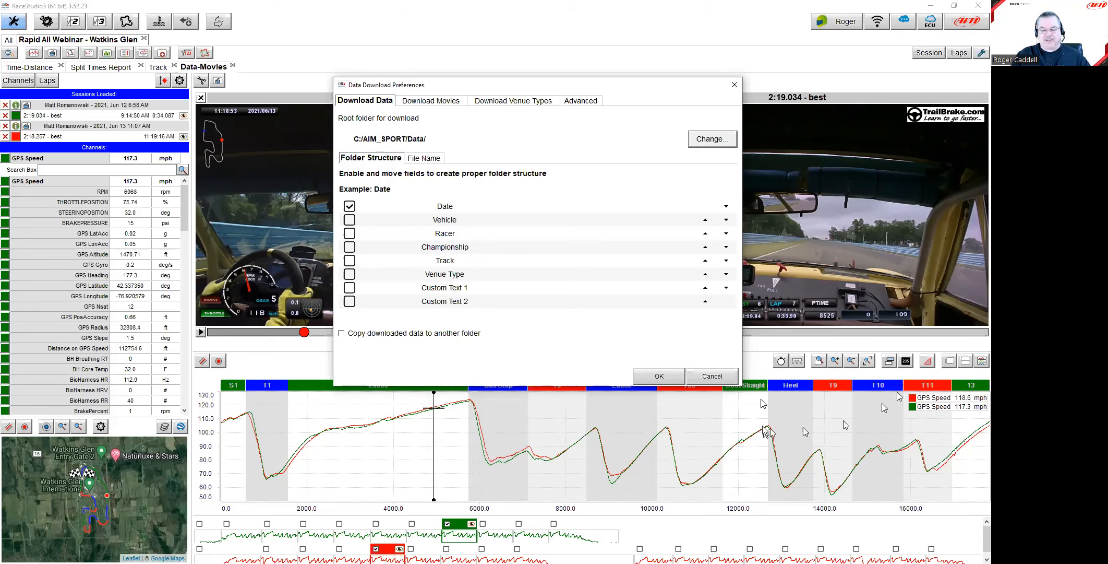
# Step: Close the Data Download Preferences with OK to get back to the 4937 ft comparison
pyautogui.click(725, 377)
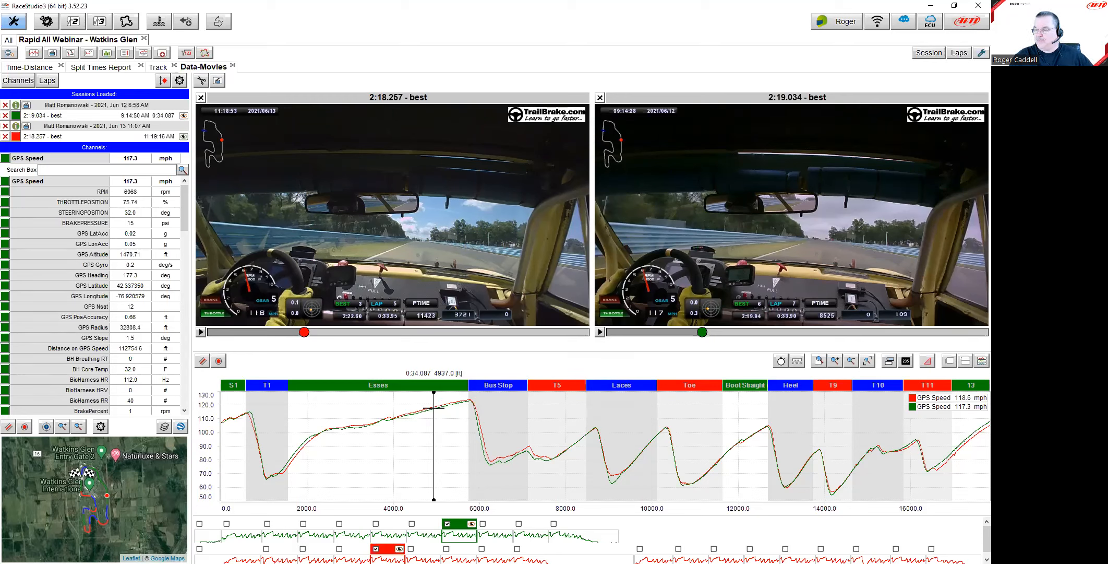
# Step: Move both lap videos to 8083.2 ft near T5, where the laps read 89.1 versus 89.2 mph
pyautogui.click(569, 445)
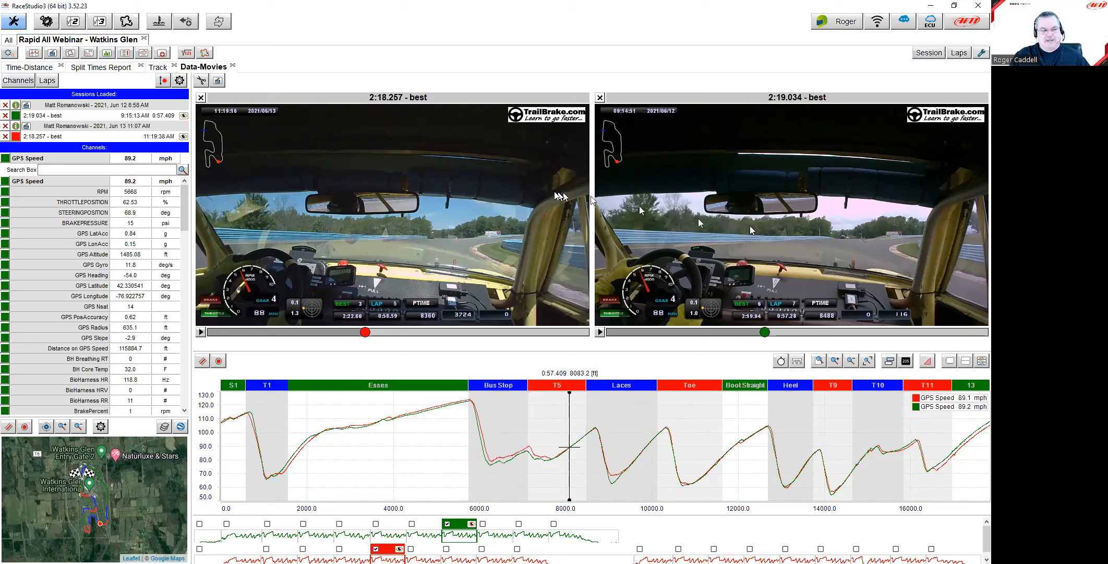
# Step: Close the analysis and preview the laps and GPS Speed trace of the June 12 8:58 AM session
pyautogui.click(144, 39)
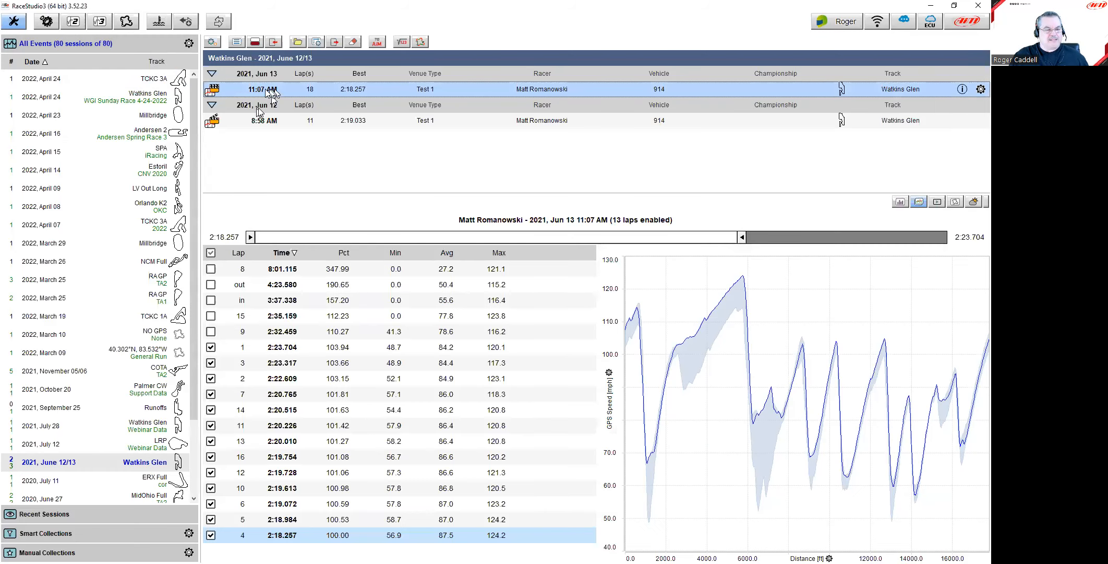
pyautogui.rightClick(258, 91)
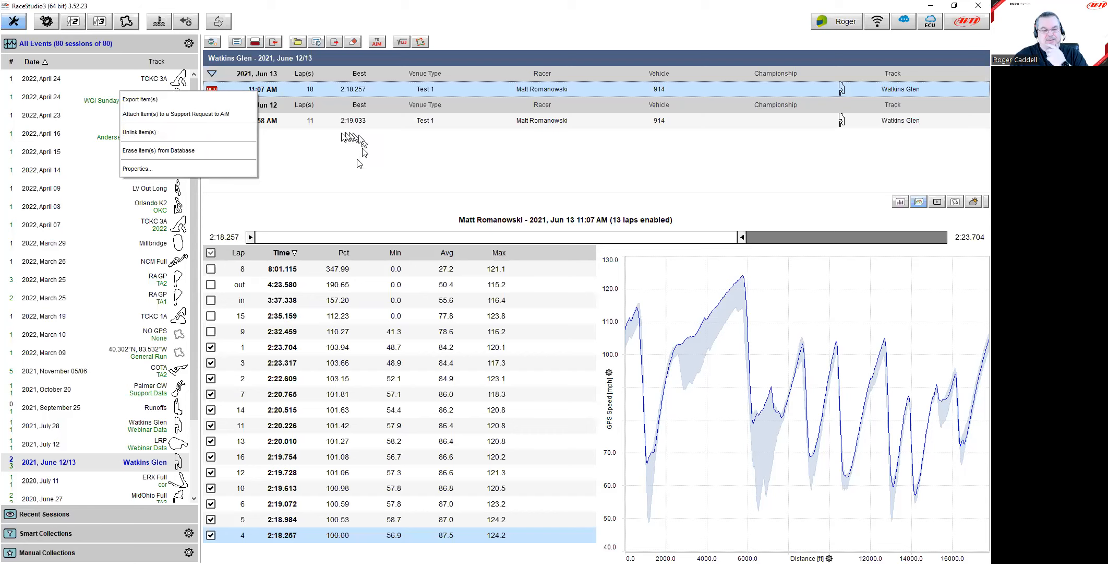
pyautogui.click(311, 120)
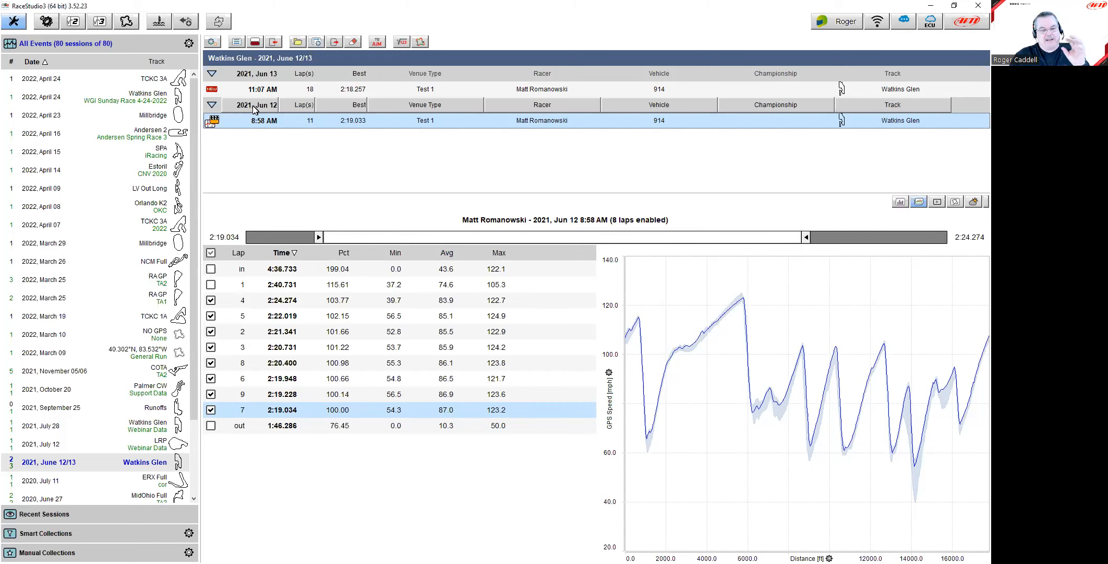
# Step: Unlink the June 12 8:58 AM session from its video, then reselect the Watkins Glen June 12/13 event
pyautogui.moveTo(240, 127)
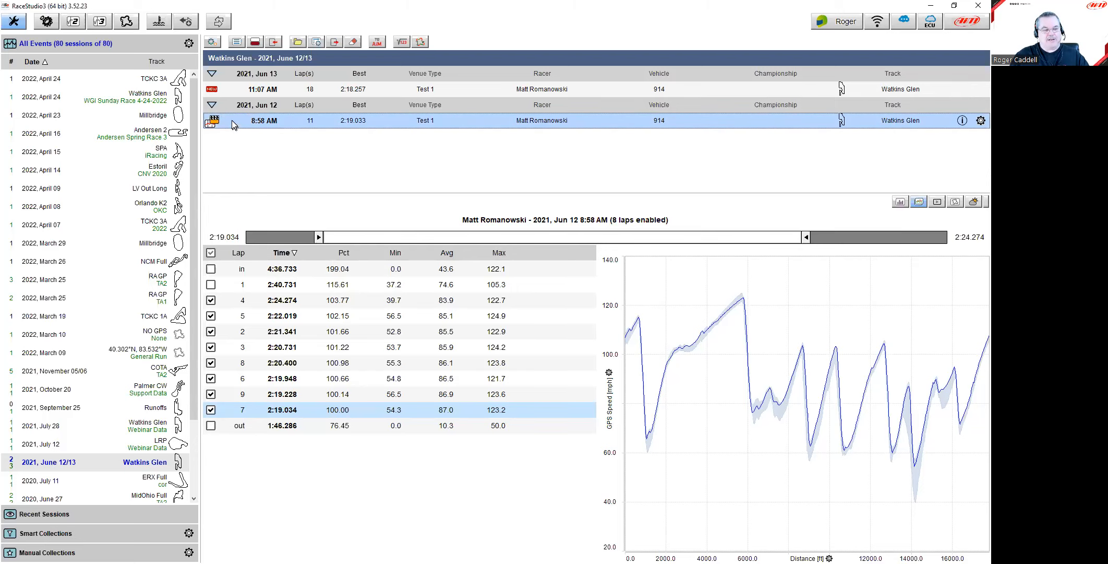
pyautogui.rightClick(232, 121)
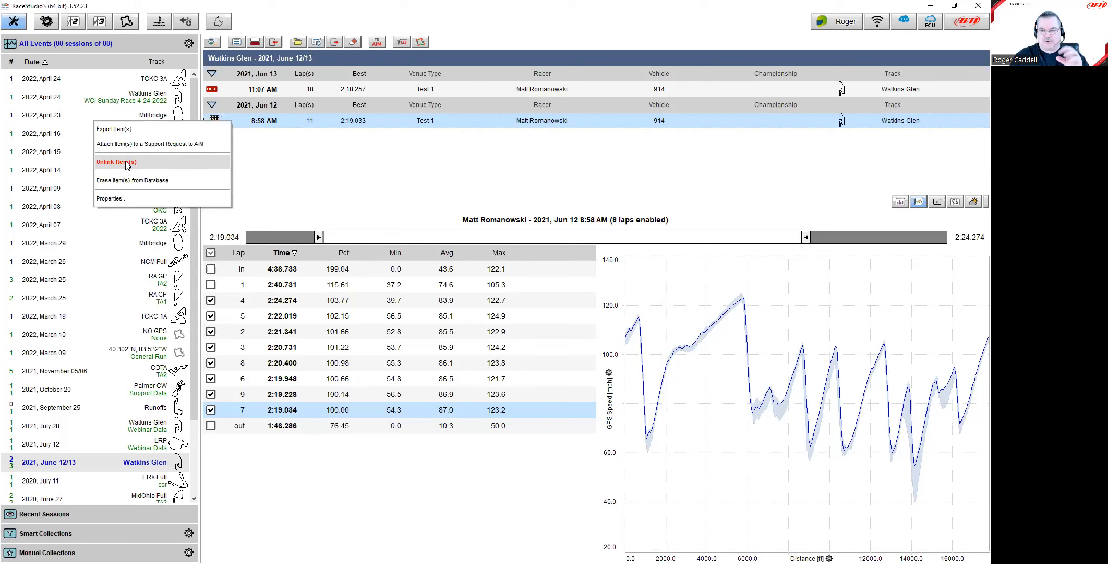
pyautogui.click(126, 162)
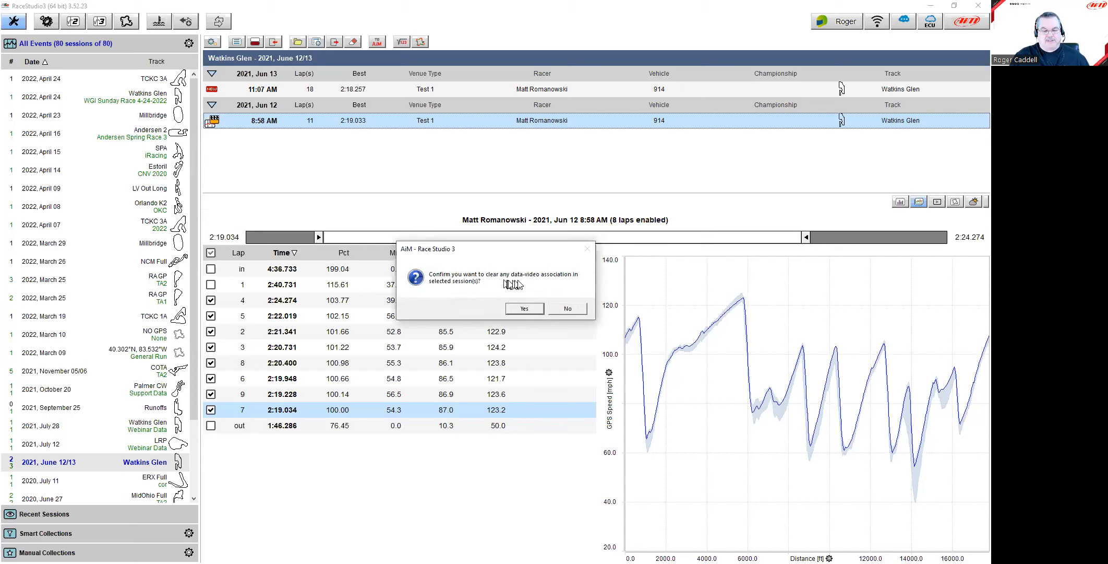
pyautogui.click(524, 308)
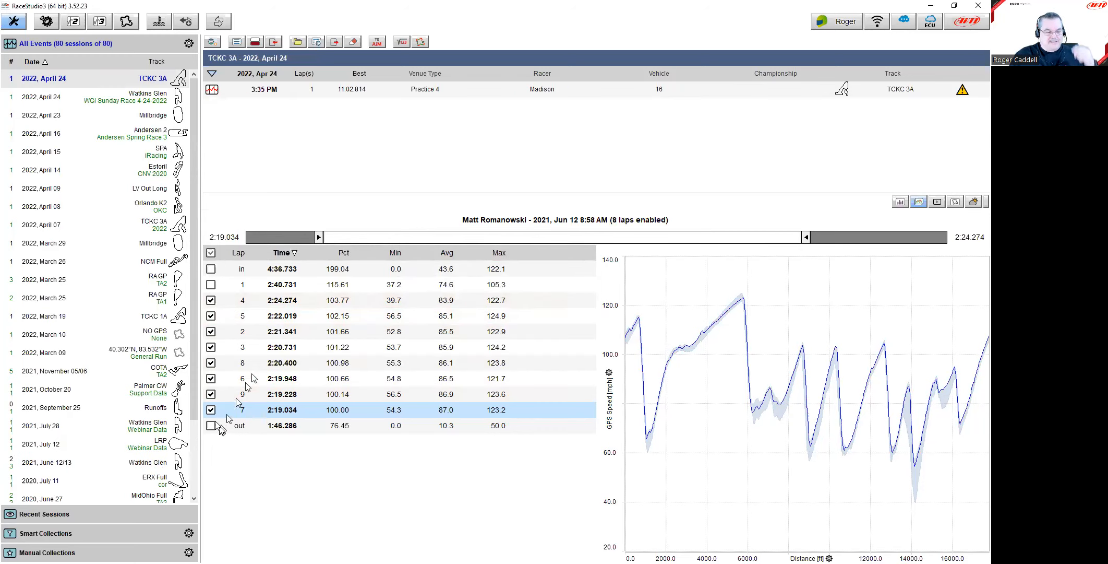
pyautogui.click(147, 464)
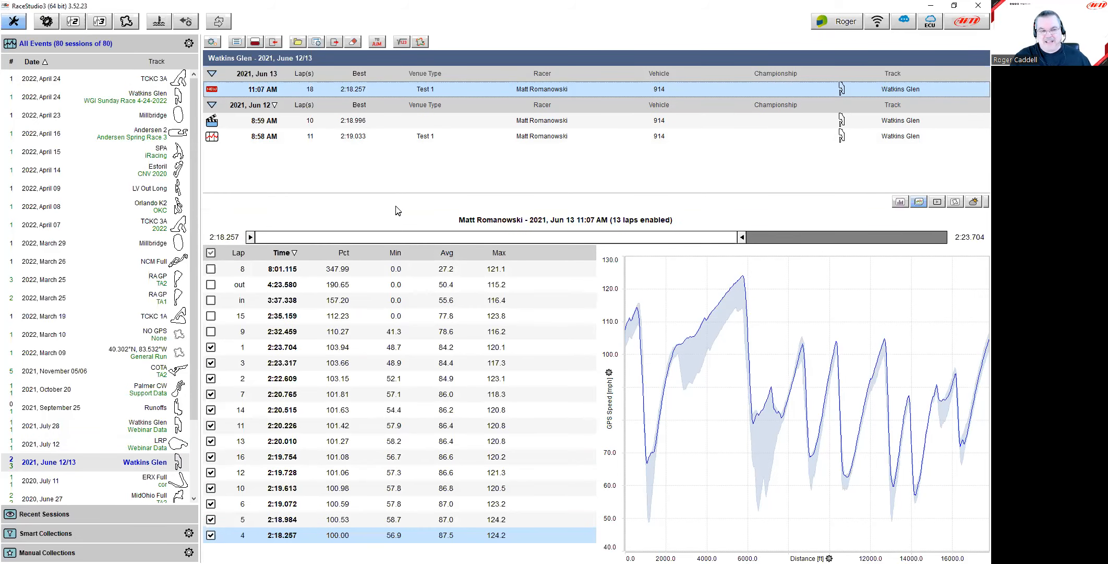
# Step: Select the June 12 8:59 AM and 8:58 AM sessions and link them to their onboard video
pyautogui.click(252, 121)
pyautogui.keyDown('ctrl'); pyautogui.click(253, 136); pyautogui.keyUp('ctrl')
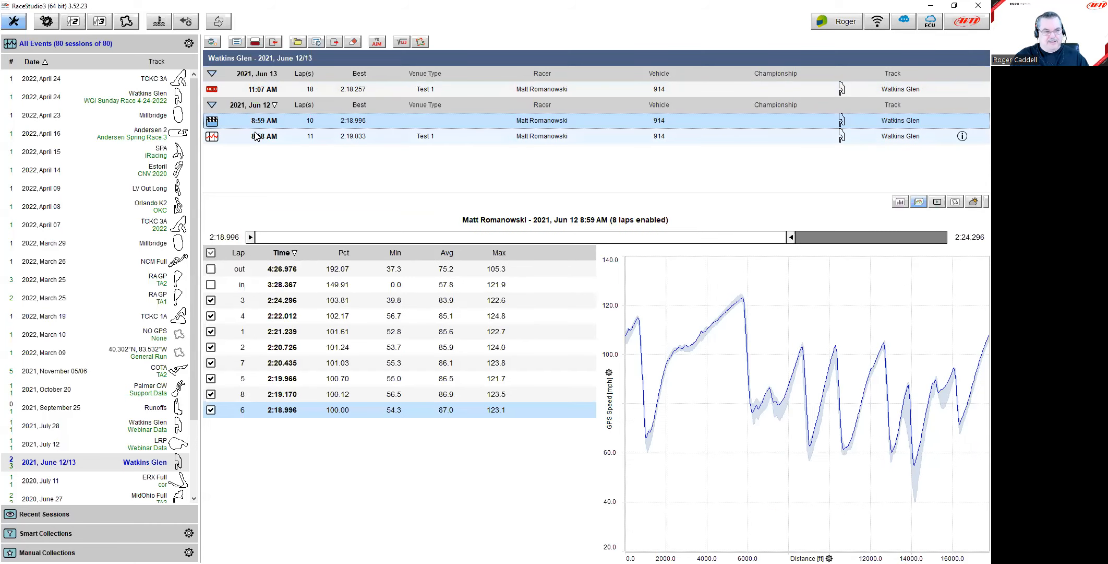
pyautogui.rightClick(252, 141)
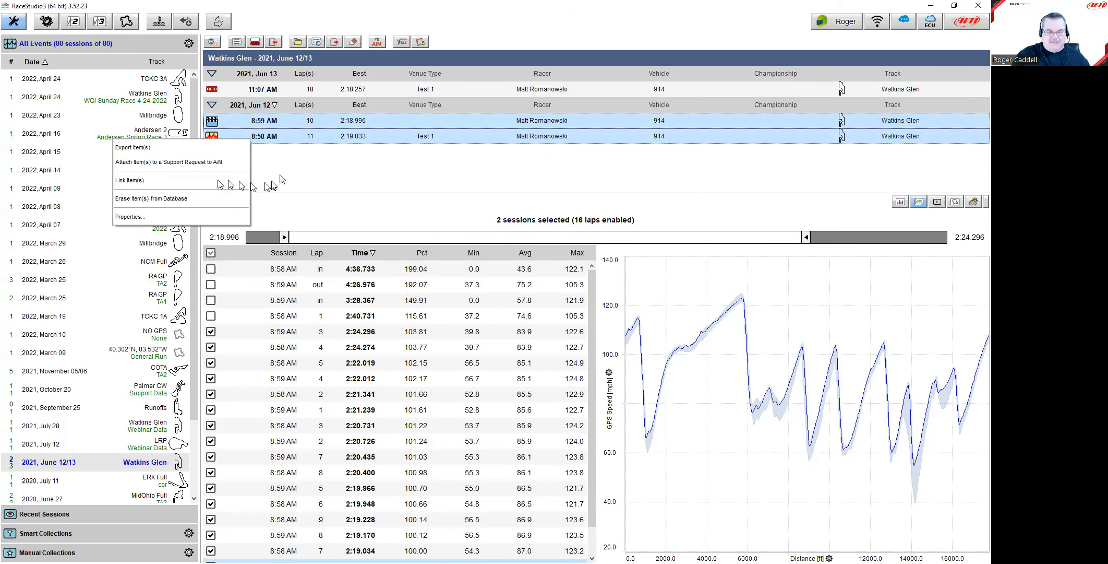
pyautogui.click(278, 159)
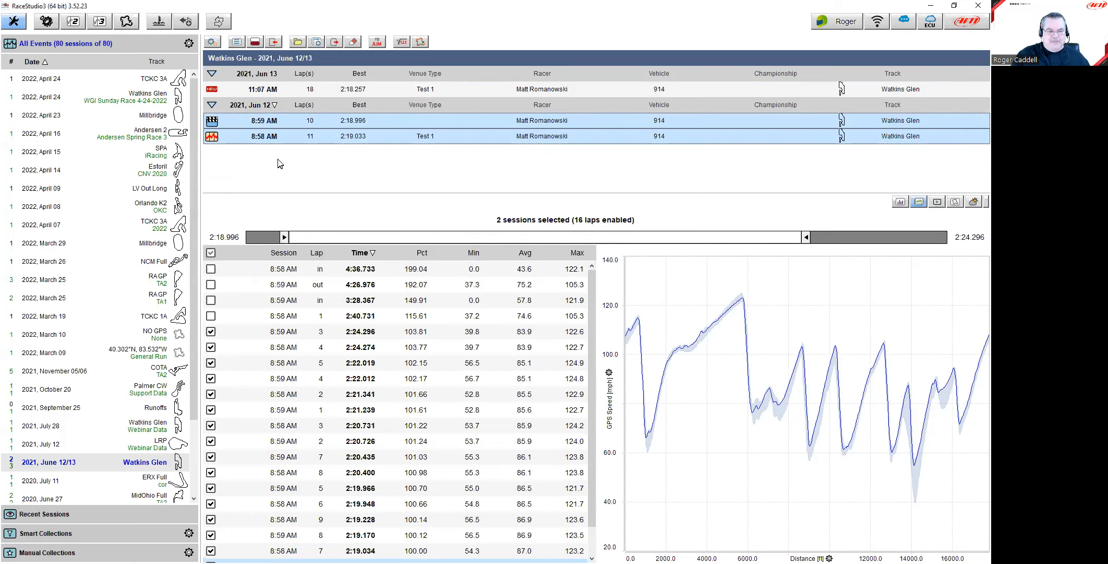
pyautogui.rightClick(257, 128)
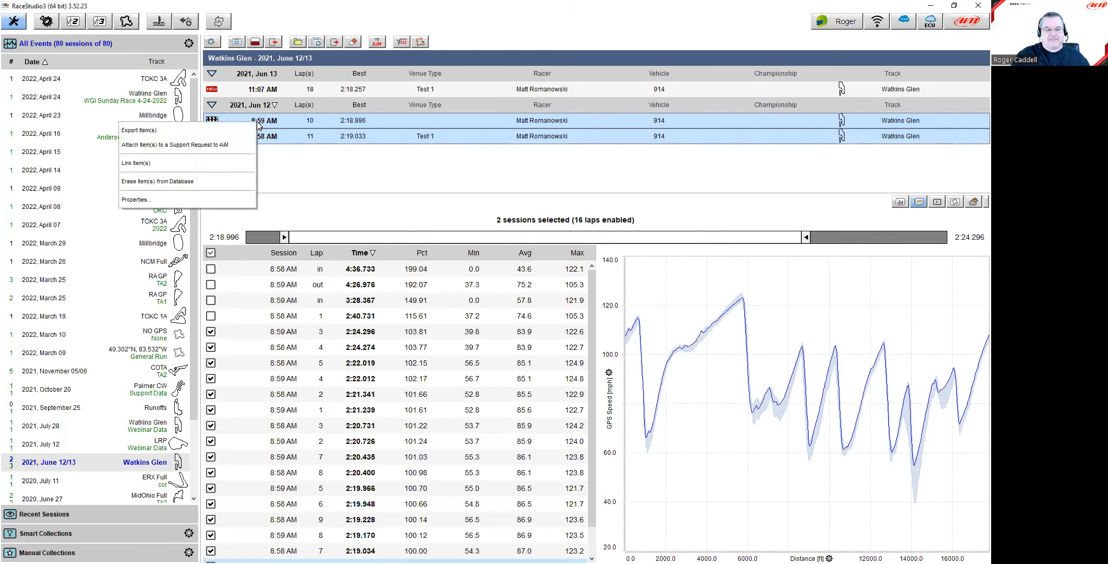
pyautogui.click(207, 167)
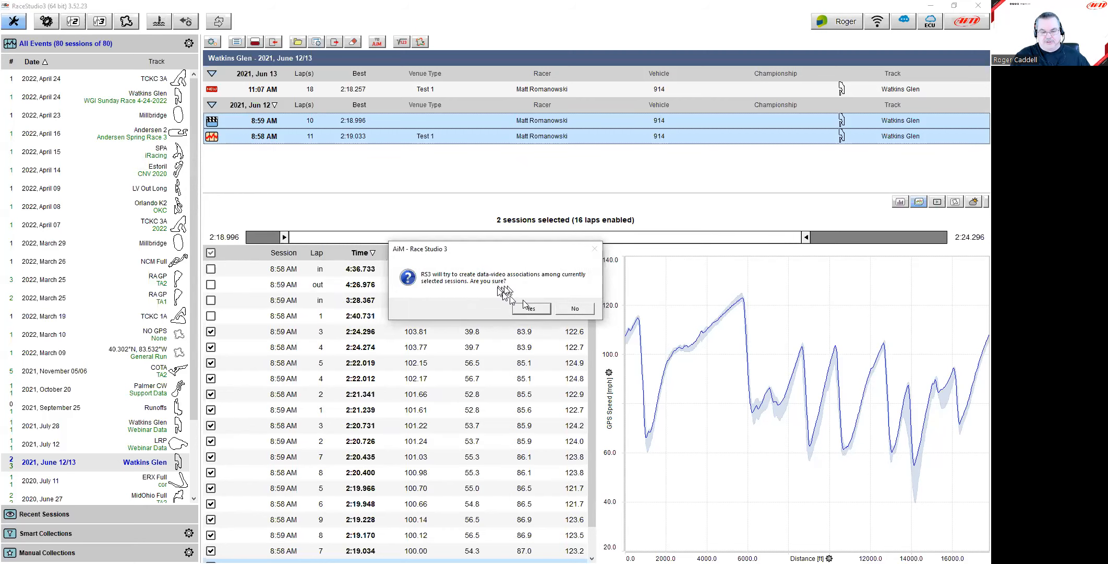
pyautogui.click(531, 309)
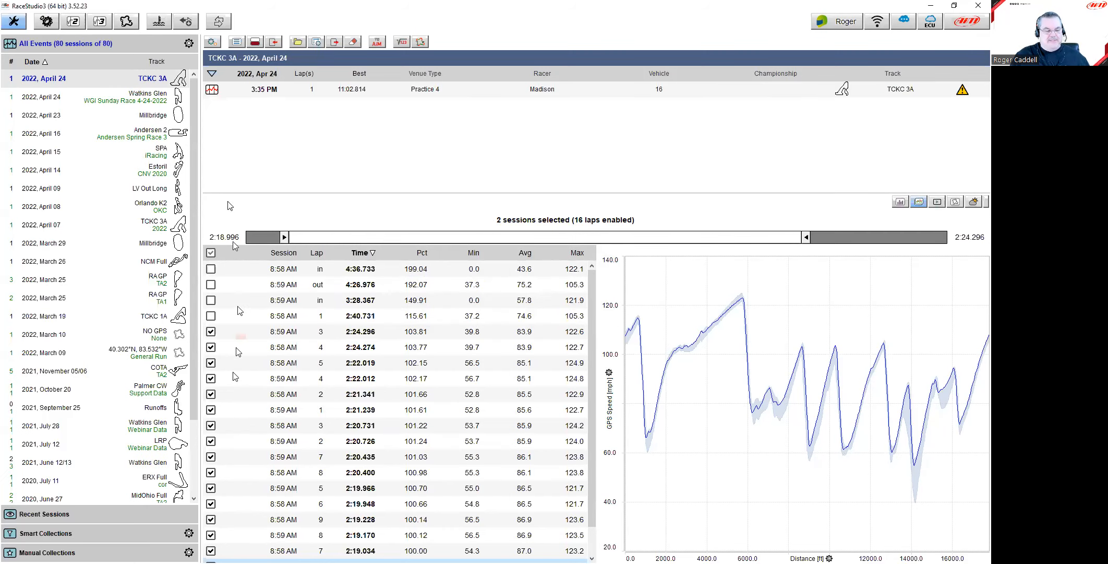
# Step: Show the 11 laps of the Jun 12 8:58 AM session in the Watkins Glen June 12/13 event
pyautogui.click(173, 462)
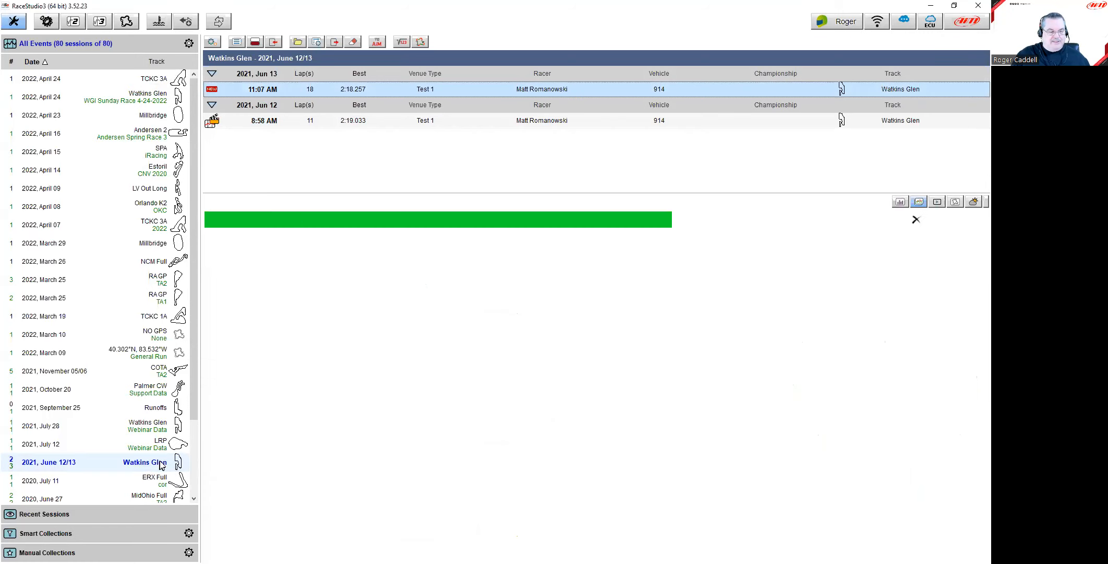
pyautogui.click(270, 124)
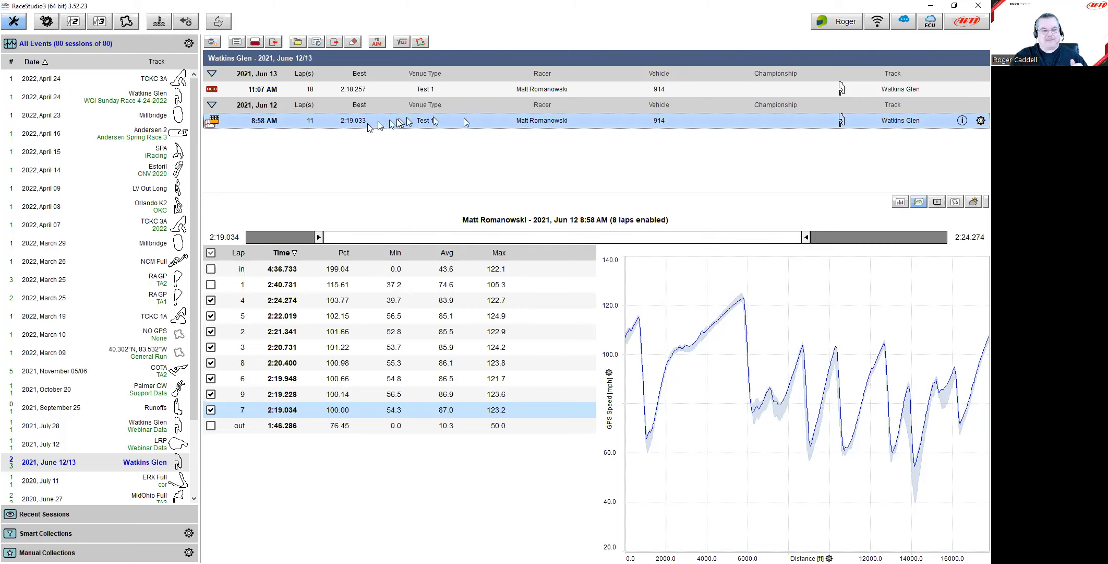
# Step: Open the 8:58 AM session in Data-Movies, syncing the 2:19.034 best lap video with GPS Speed
pyautogui.doubleClick(322, 125)
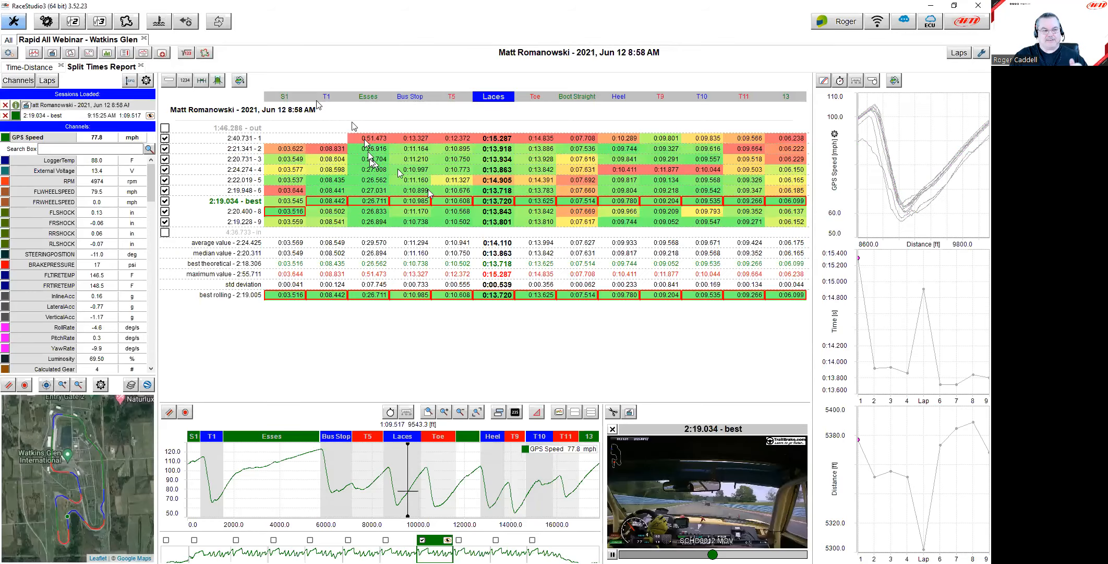
pyautogui.click(51, 53)
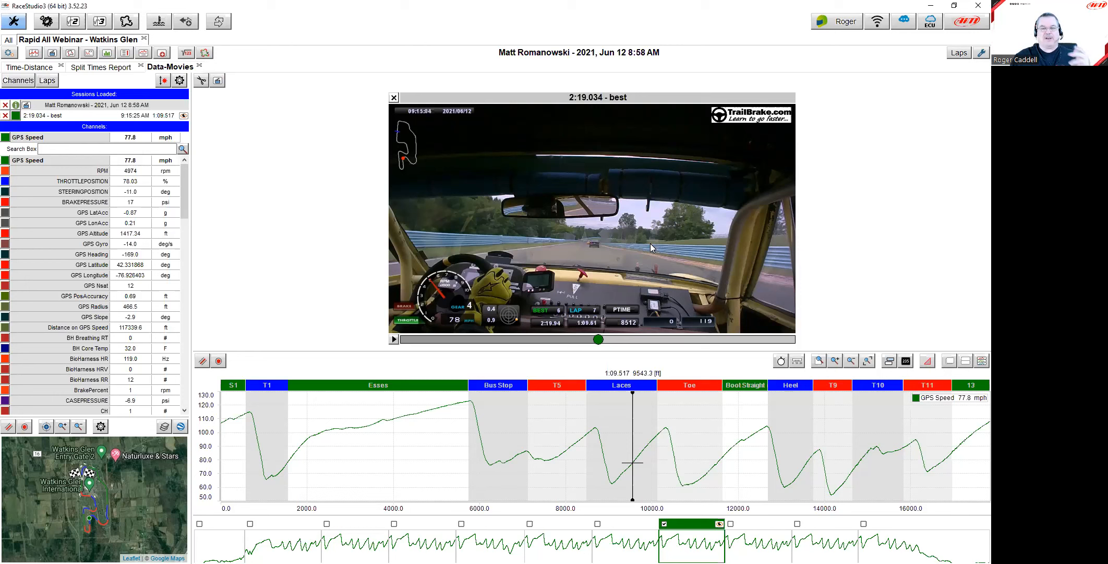
# Step: Drag the speed cursor from 9543 ft back to about 7974 ft near T5
pyautogui.moveTo(579, 451); pyautogui.dragTo(564, 451)
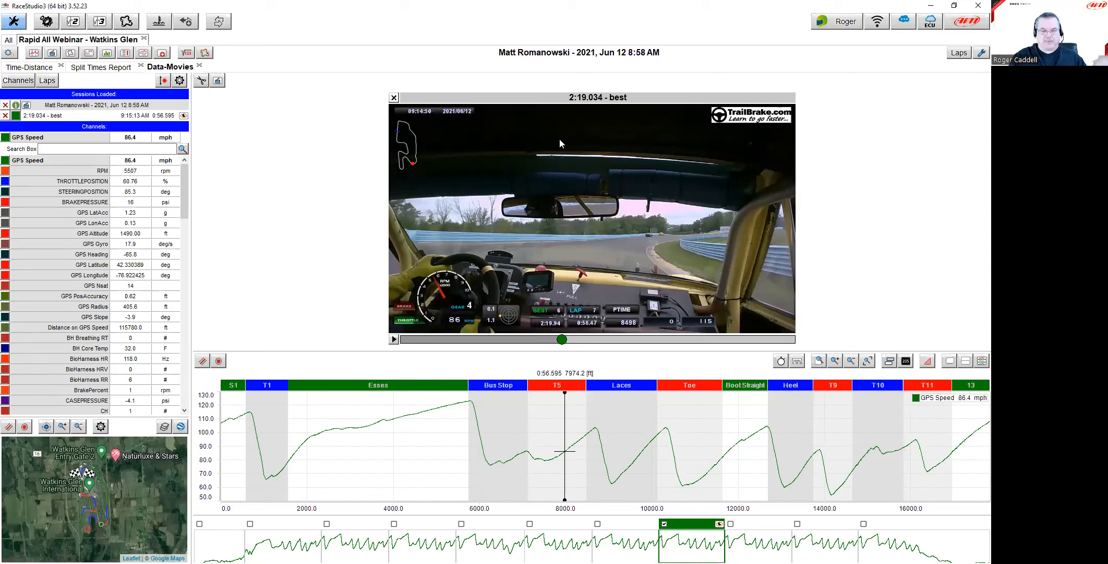
pyautogui.click(218, 81)
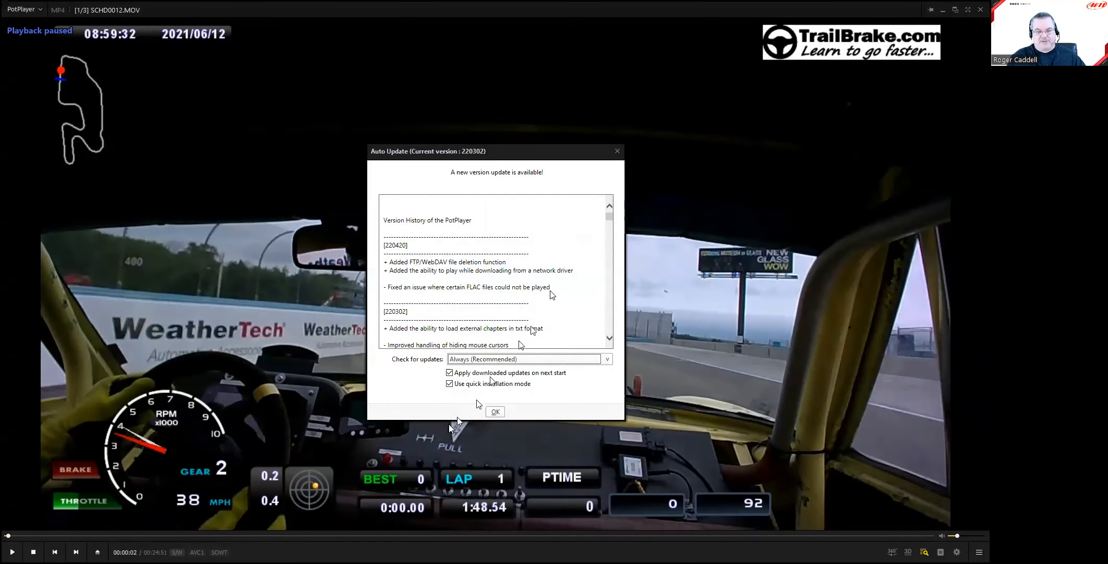
pyautogui.click(617, 152)
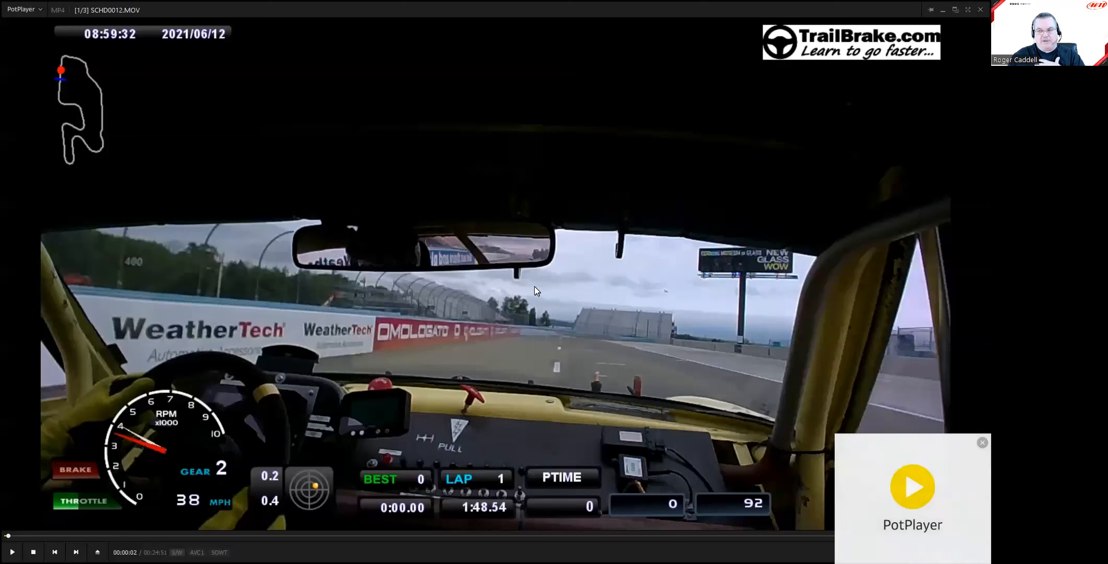
pyautogui.click(983, 443)
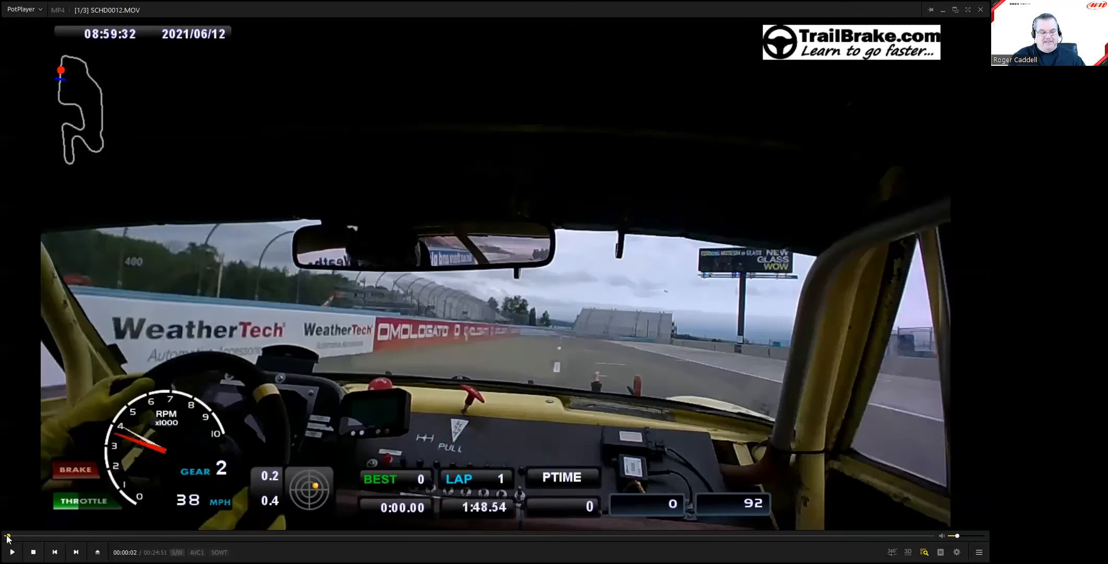
pyautogui.click(25, 536)
pyautogui.moveTo(25, 535); pyautogui.dragTo(149, 535)
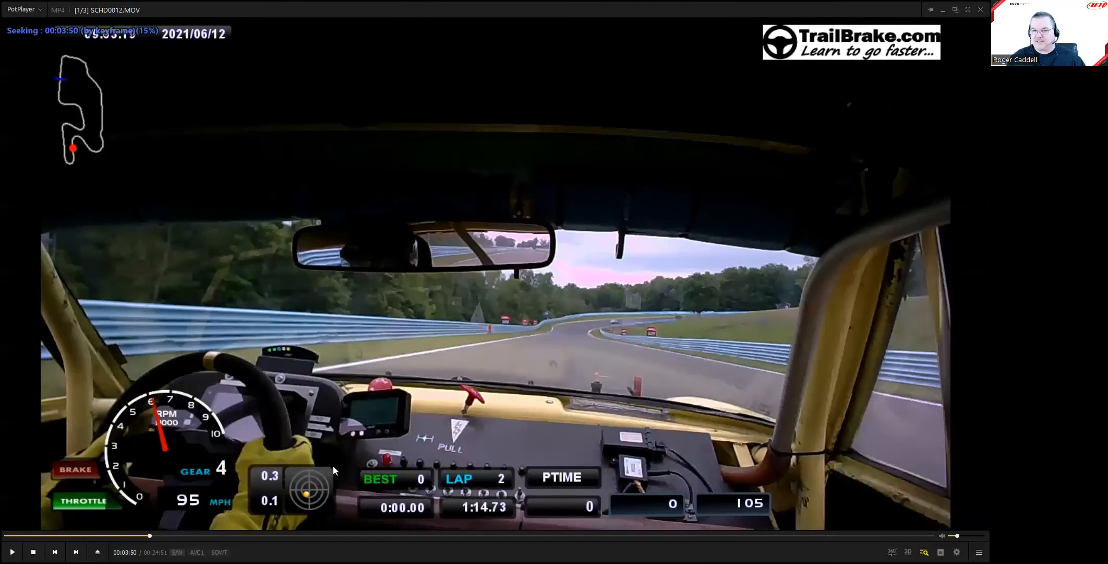
pyautogui.click(981, 11)
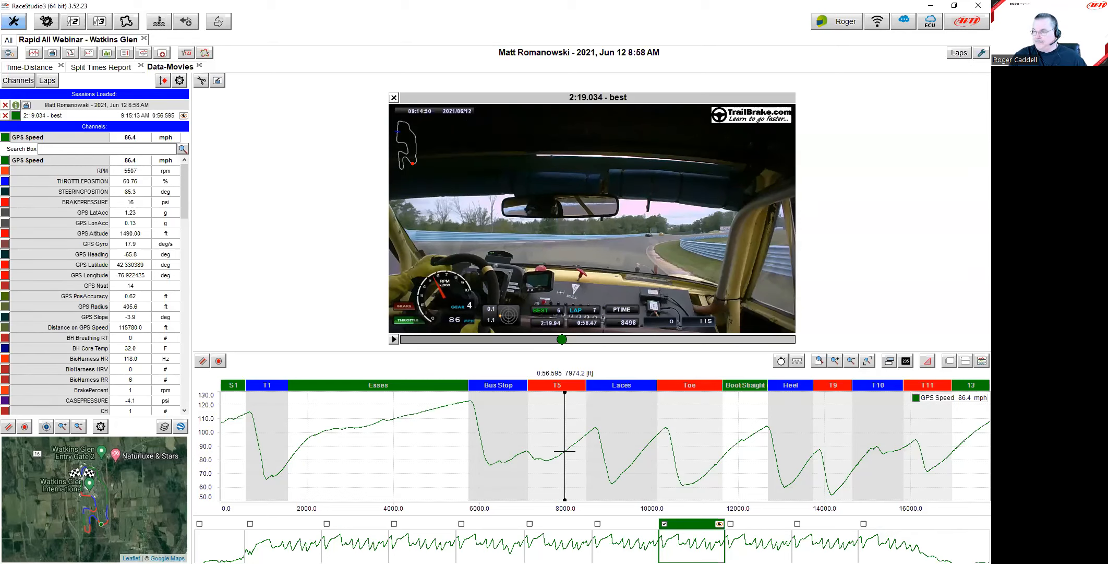
# Step: Switch to the slide deck and advance to the LearnFast E-Training Videos slide
pyautogui.hotkey('alt', 'Tab')
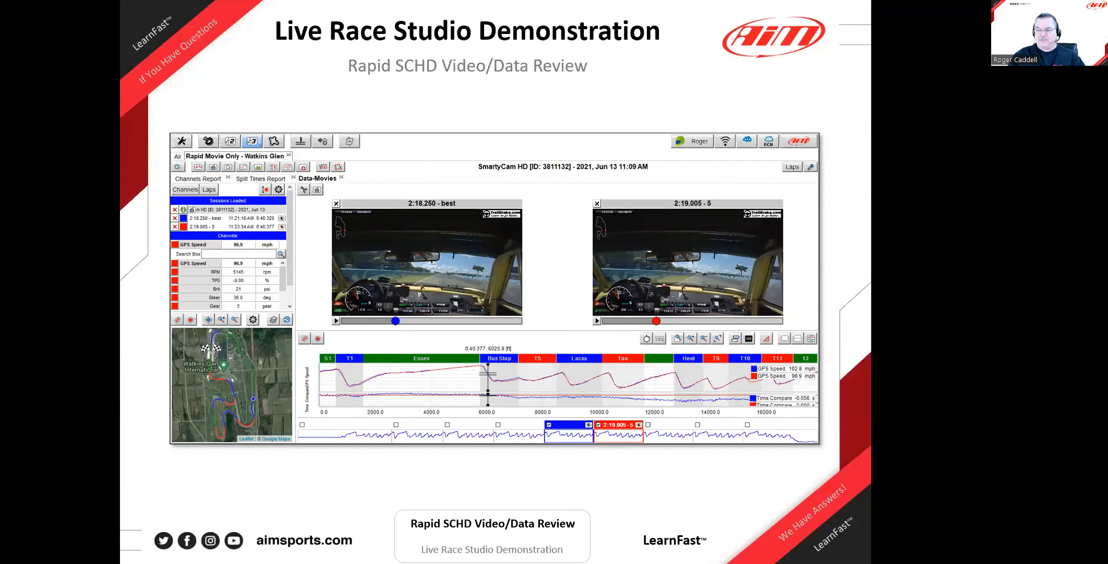
pyautogui.press('Right')
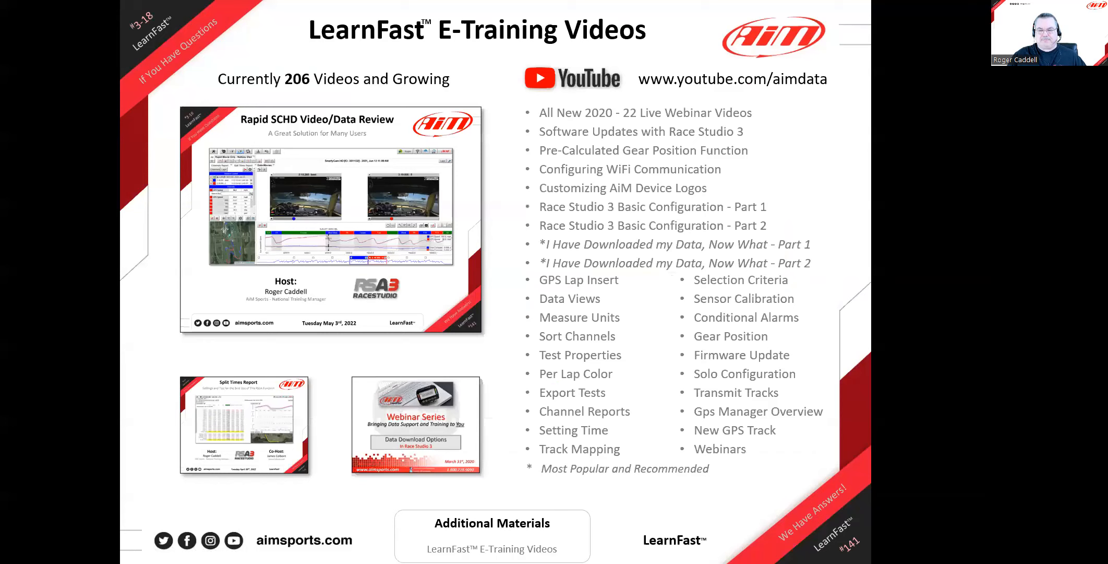